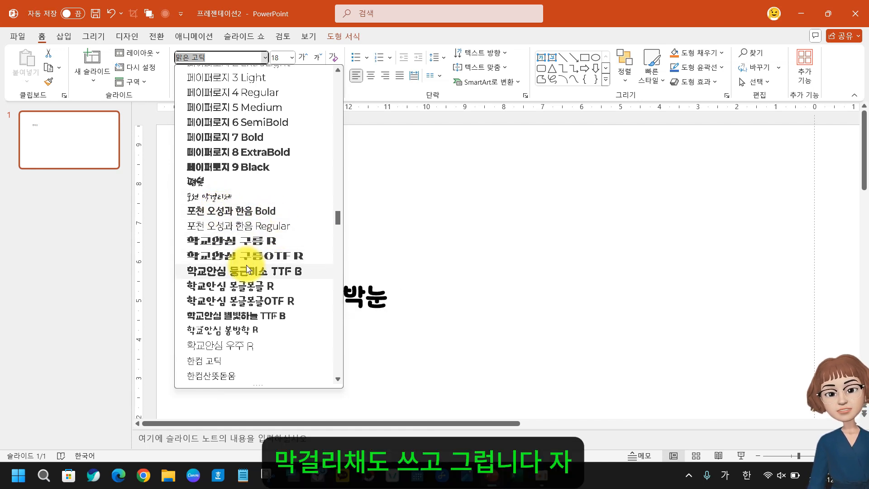
Set the font of the 함박눈 text to 학교안심 별빛하늘 TTF B
{"action": "scroll", "coordinate": [228, 303], "scroll_direction": "down", "scroll_amount": 1}
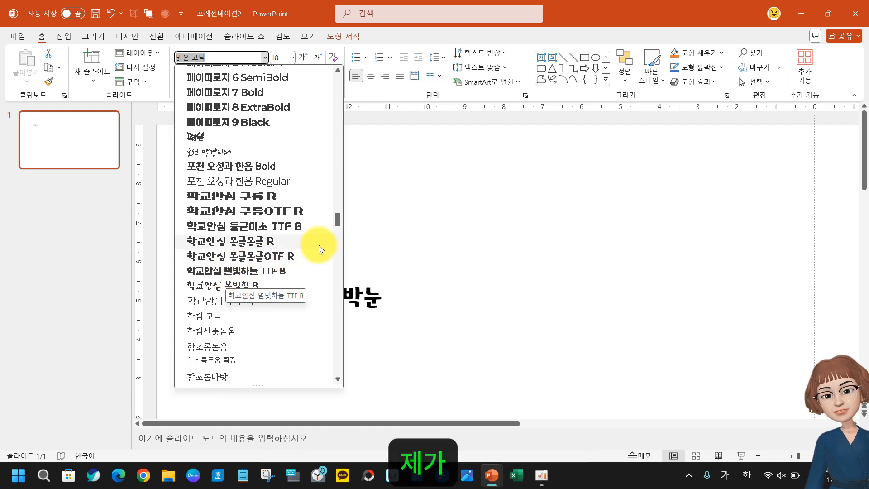
{"action": "left_click_drag", "start_coordinate": [336, 221], "coordinate": [339, 217]}
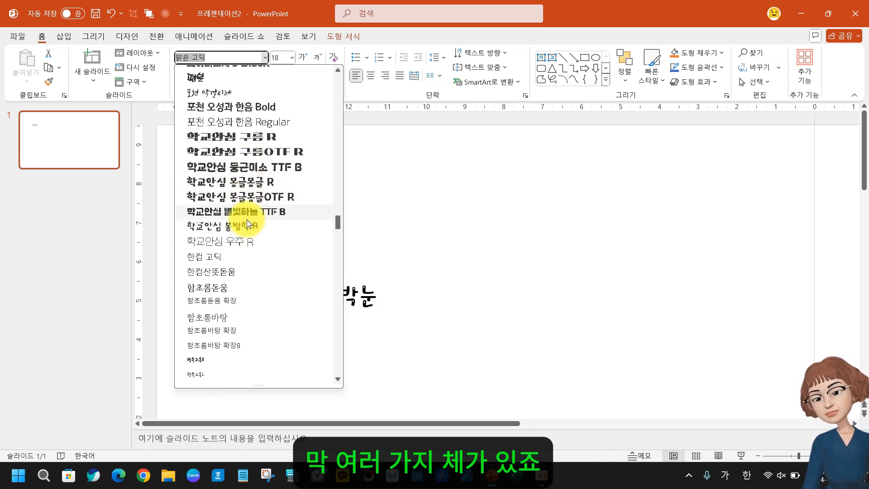
{"action": "scroll", "coordinate": [257, 216], "scroll_direction": "down", "scroll_amount": 4}
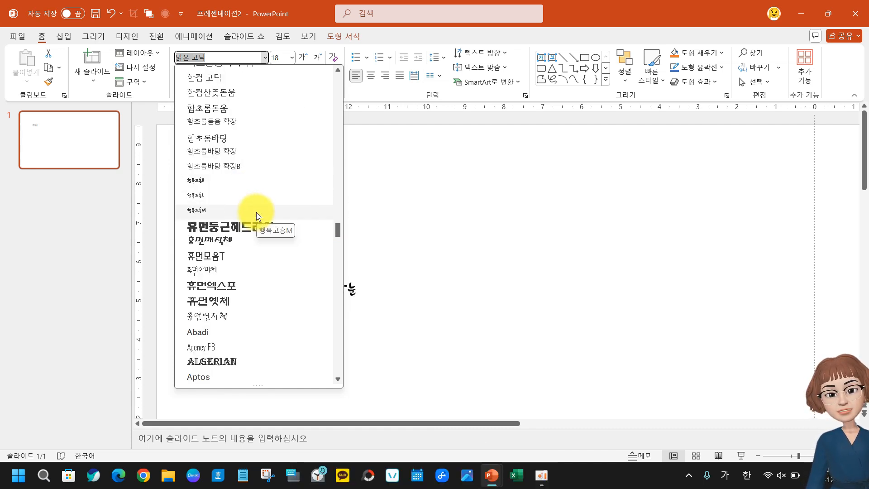
{"action": "scroll", "coordinate": [257, 217], "scroll_direction": "down", "scroll_amount": 5}
{"action": "scroll", "coordinate": [255, 222], "scroll_direction": "up", "scroll_amount": 6}
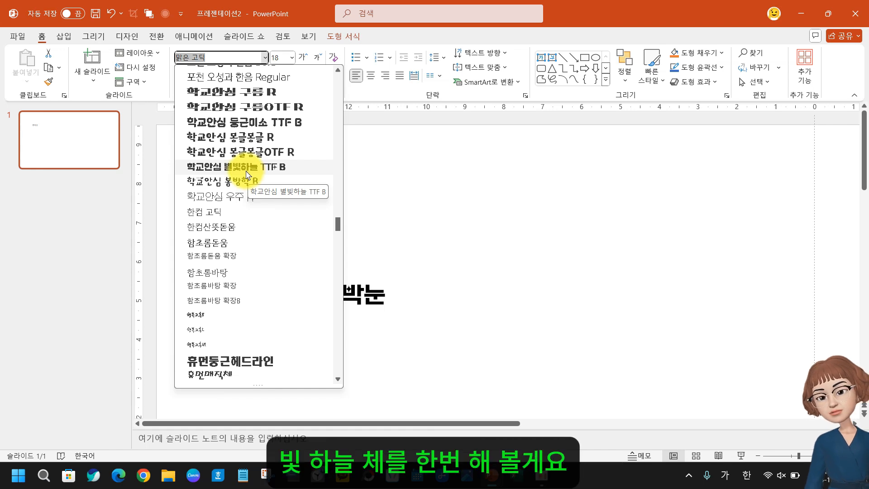
{"action": "left_click", "coordinate": [246, 168]}
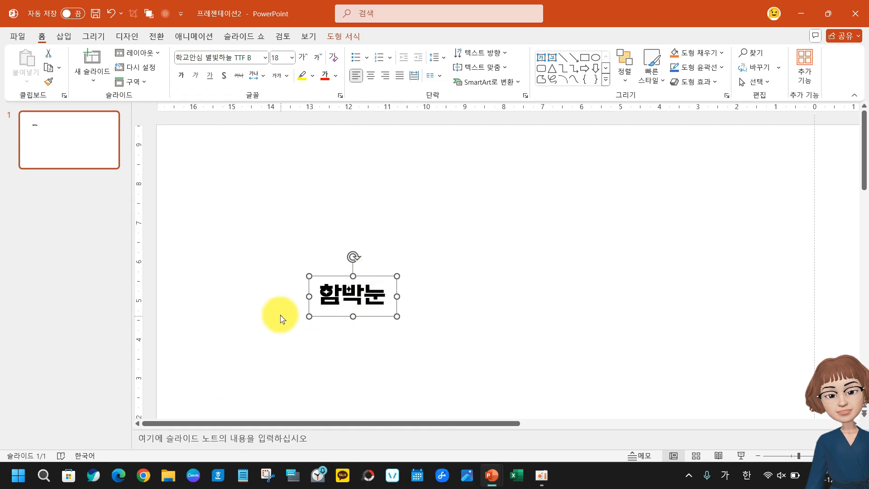
Set the 함박눈 text's font size to 200 and move its text box into the slide's upper-left corner
{"action": "left_click", "coordinate": [280, 54]}
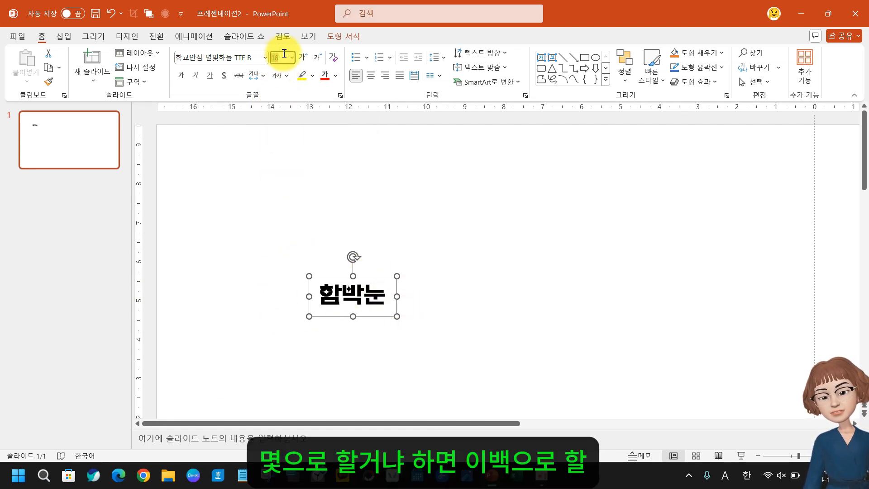
{"action": "type", "text": "200"}
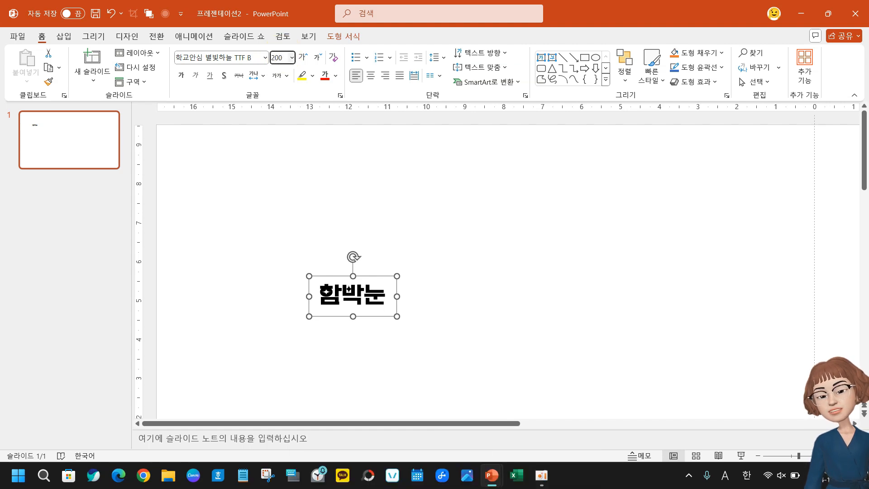
{"action": "key", "text": "Return"}
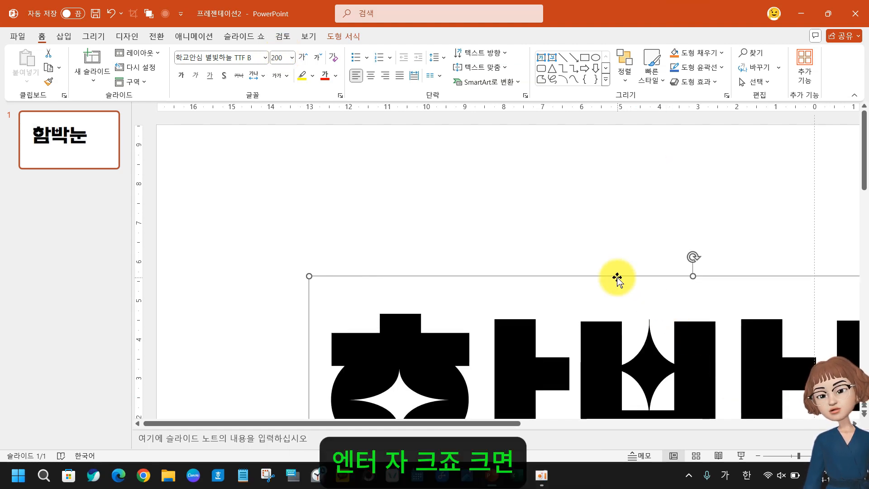
{"action": "left_click_drag", "start_coordinate": [617, 277], "coordinate": [460, 125]}
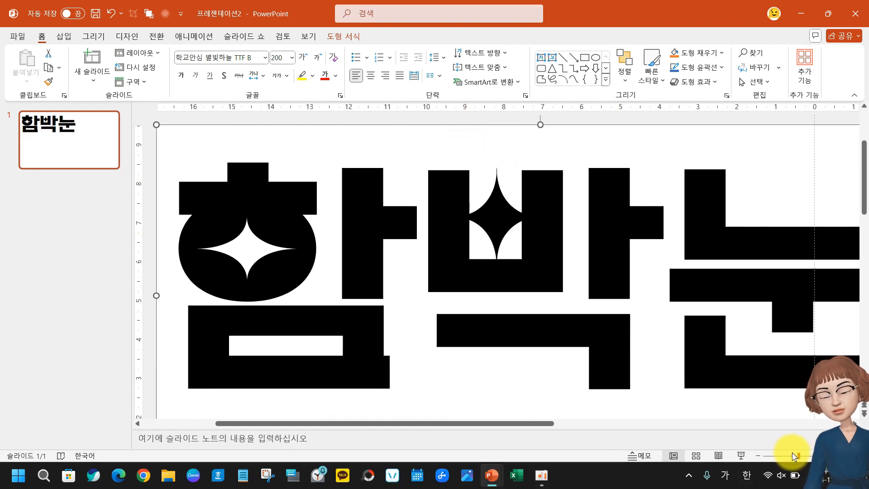
Duplicate the whole 함박눈 text box on the same slide
{"action": "left_click_drag", "start_coordinate": [798, 449], "coordinate": [783, 456]}
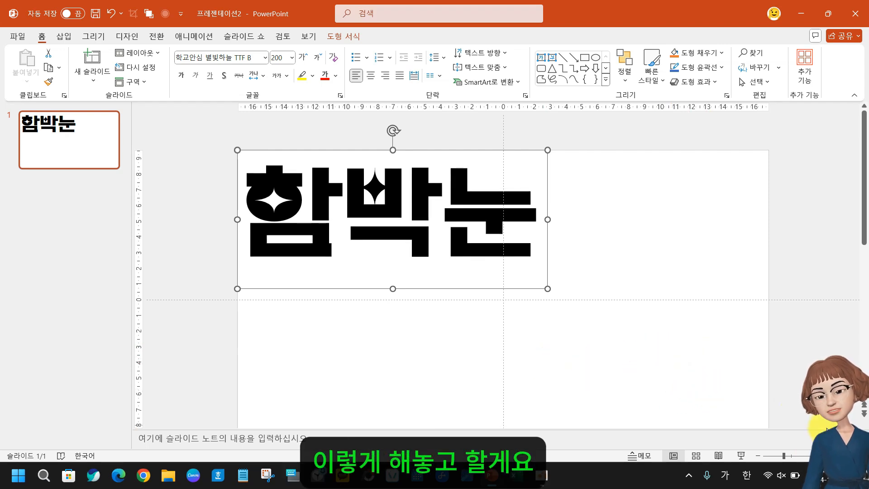
{"action": "left_click", "coordinate": [788, 456]}
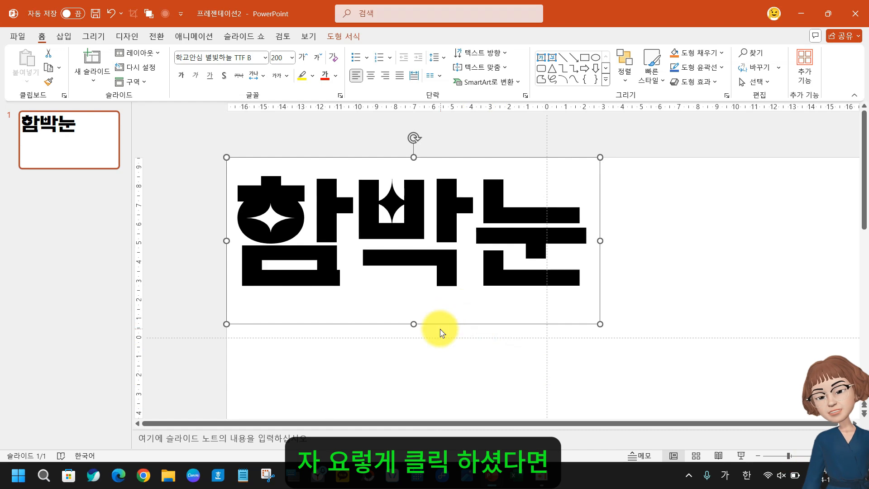
{"action": "left_click", "coordinate": [554, 231]}
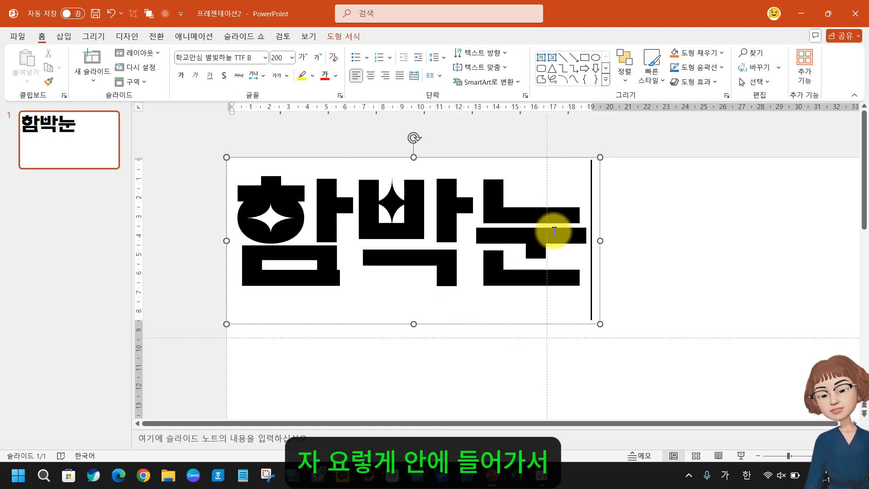
{"action": "left_click", "coordinate": [500, 324]}
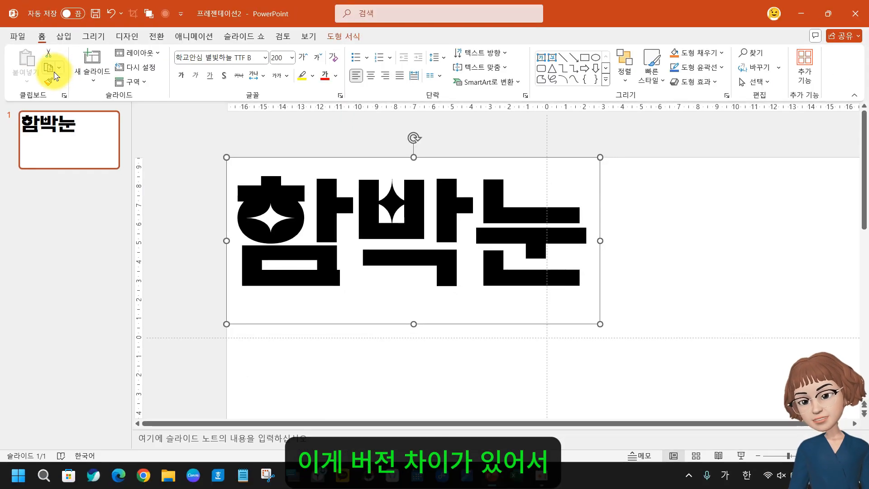
{"action": "left_click", "coordinate": [61, 70]}
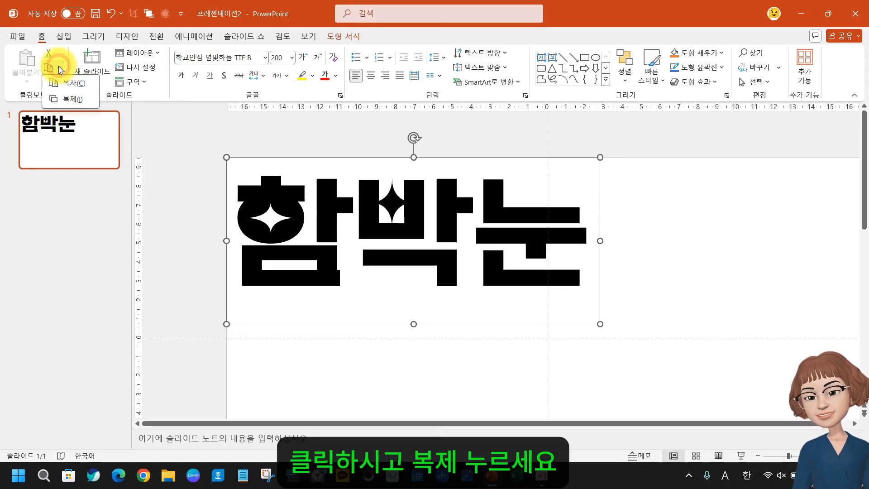
{"action": "left_click", "coordinate": [67, 100]}
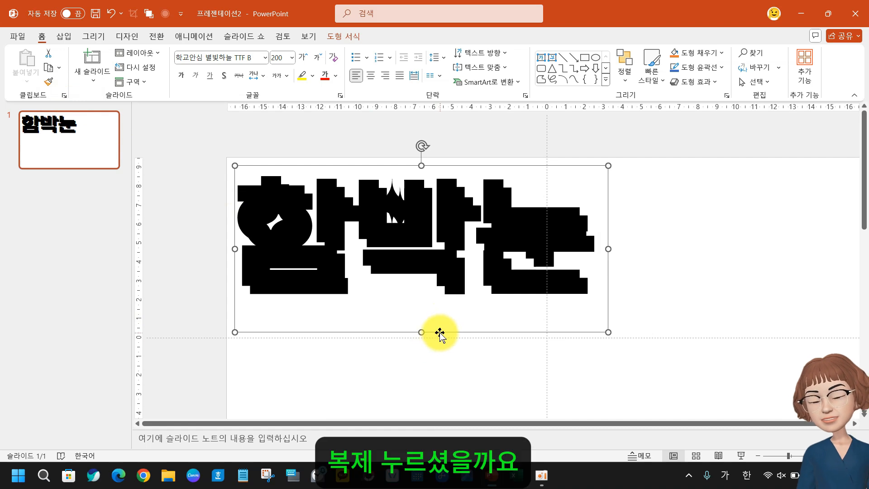
Move the duplicate 함박눈 text box down and to the right so it clears the original text
{"action": "left_click_drag", "start_coordinate": [440, 332], "coordinate": [497, 436]}
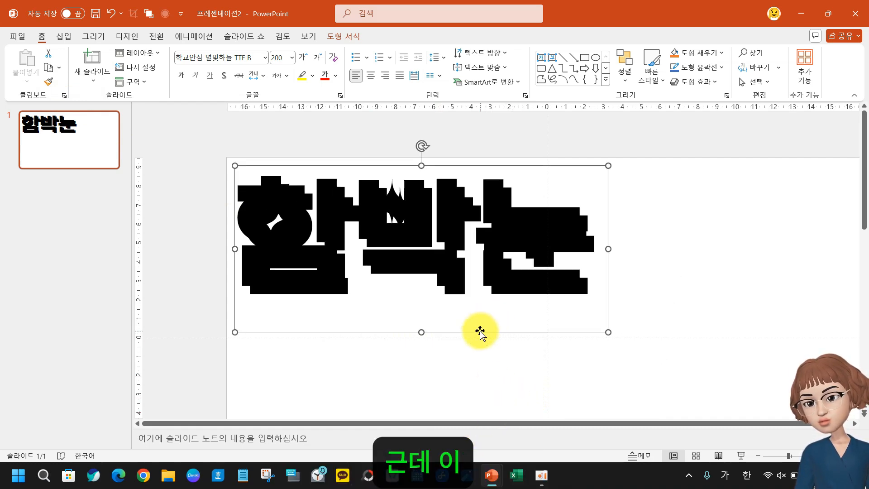
{"action": "left_click_drag", "start_coordinate": [480, 331], "coordinate": [498, 375]}
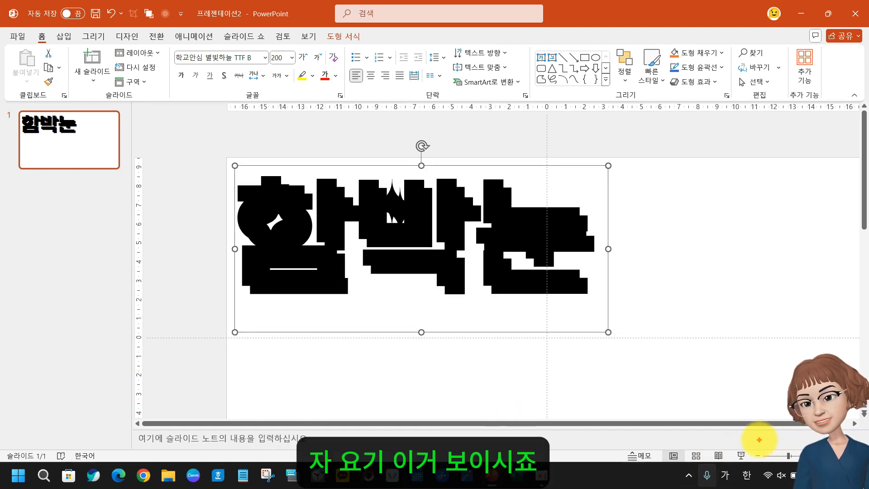
{"action": "left_click_drag", "start_coordinate": [748, 437], "coordinate": [863, 470]}
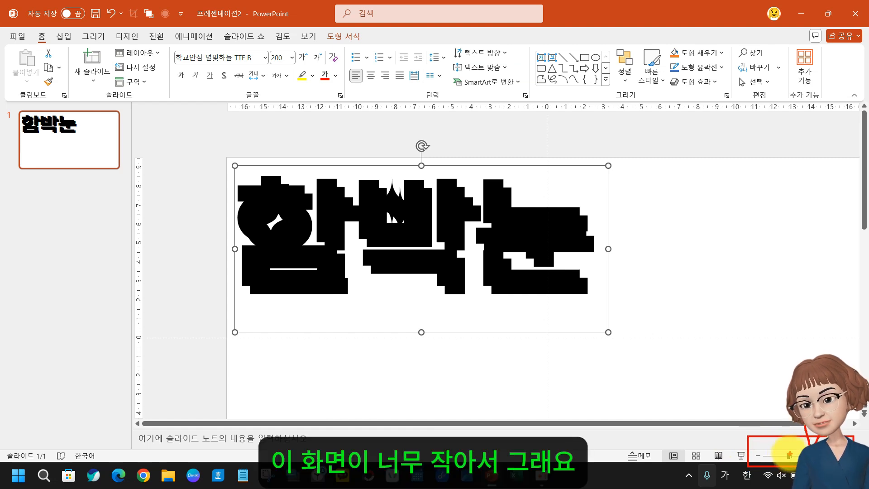
{"action": "key", "text": "Escape"}
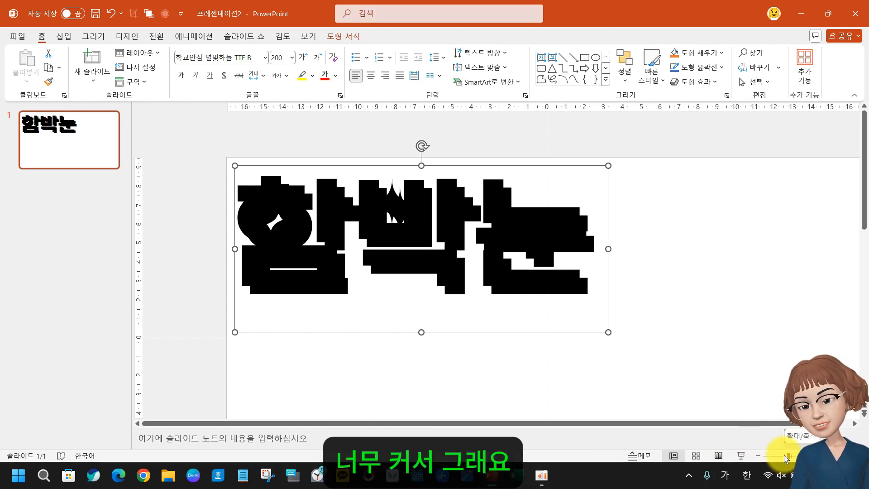
{"action": "left_click_drag", "start_coordinate": [786, 459], "coordinate": [785, 457]}
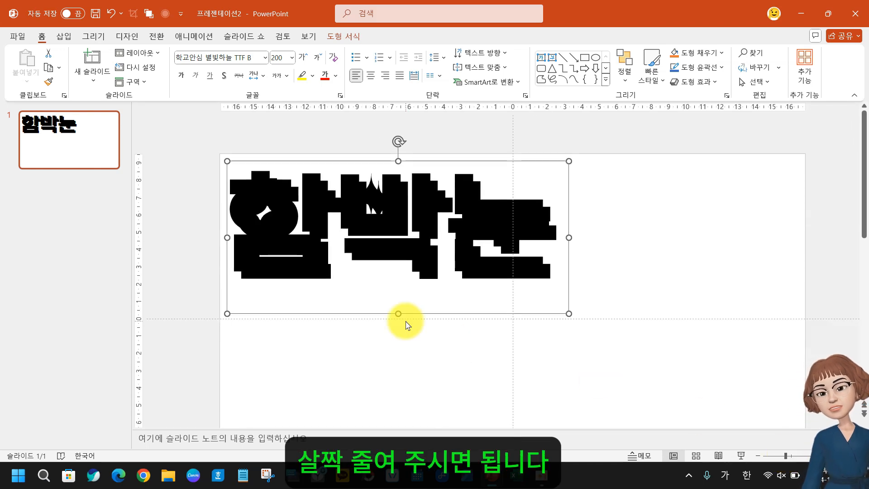
{"action": "left_click_drag", "start_coordinate": [428, 313], "coordinate": [598, 441]}
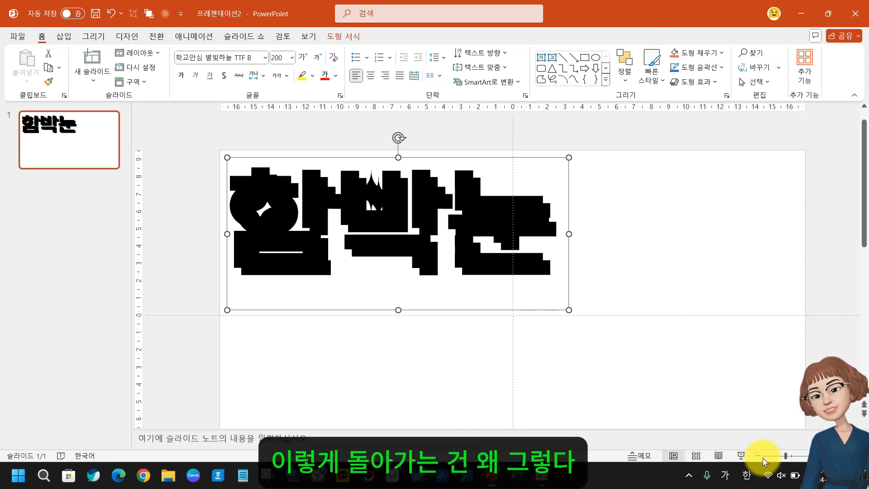
{"action": "left_click", "coordinate": [780, 458]}
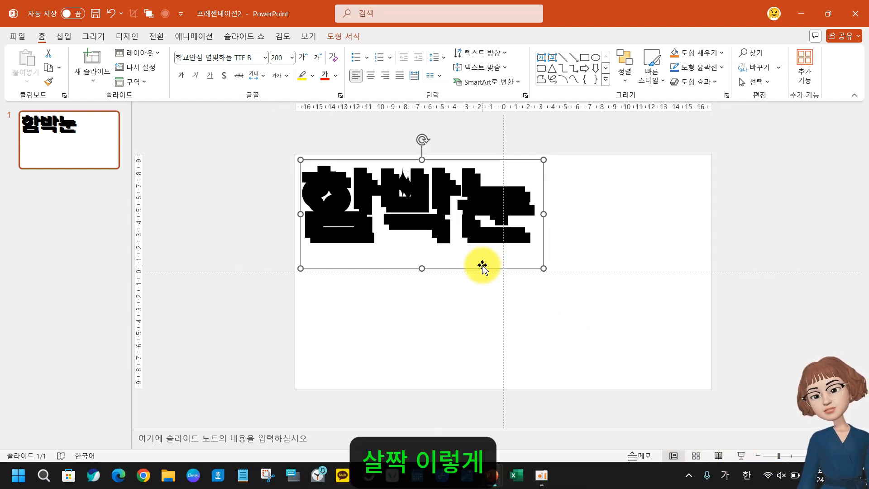
{"action": "left_click_drag", "start_coordinate": [481, 266], "coordinate": [549, 357]}
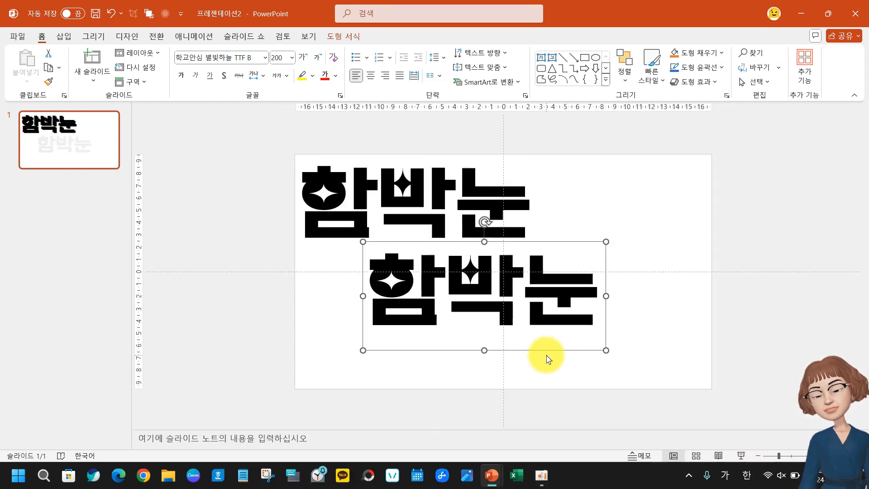
Reselect the duplicate text box by its border and nudge it slightly further down and right
{"action": "left_click", "coordinate": [406, 208]}
{"action": "left_click", "coordinate": [415, 301]}
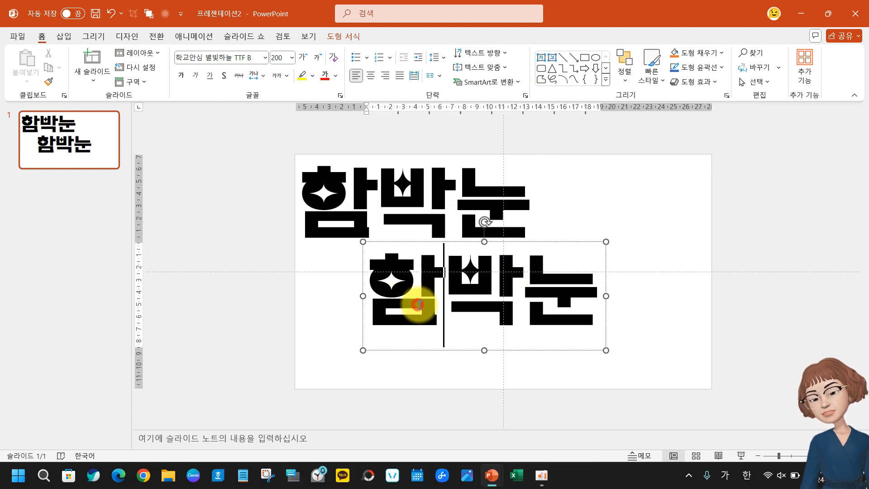
{"action": "left_click", "coordinate": [534, 349]}
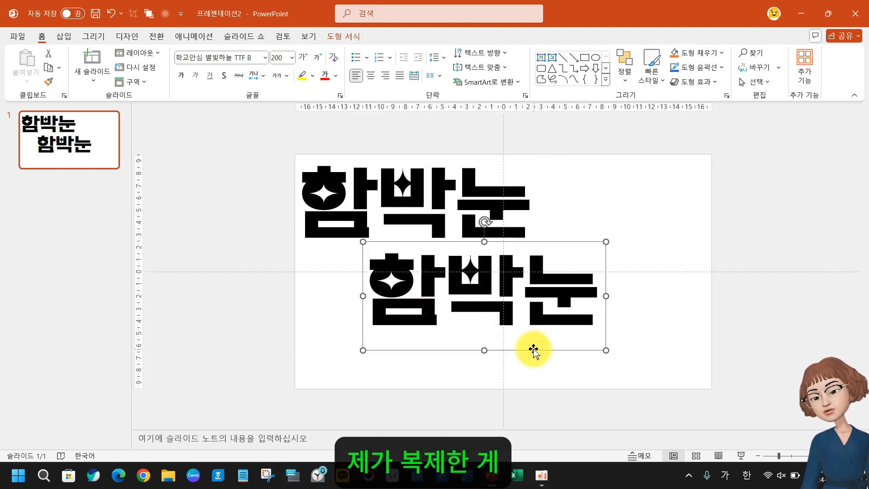
{"action": "left_click_drag", "start_coordinate": [533, 350], "coordinate": [540, 352]}
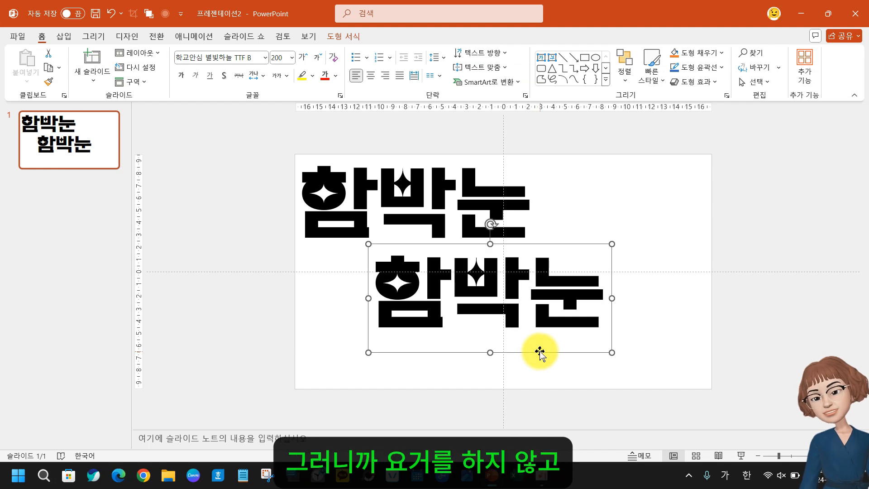
Select the original 함박눈 text box as a whole and open its detailed text effect formatting options
{"action": "left_click", "coordinate": [335, 200]}
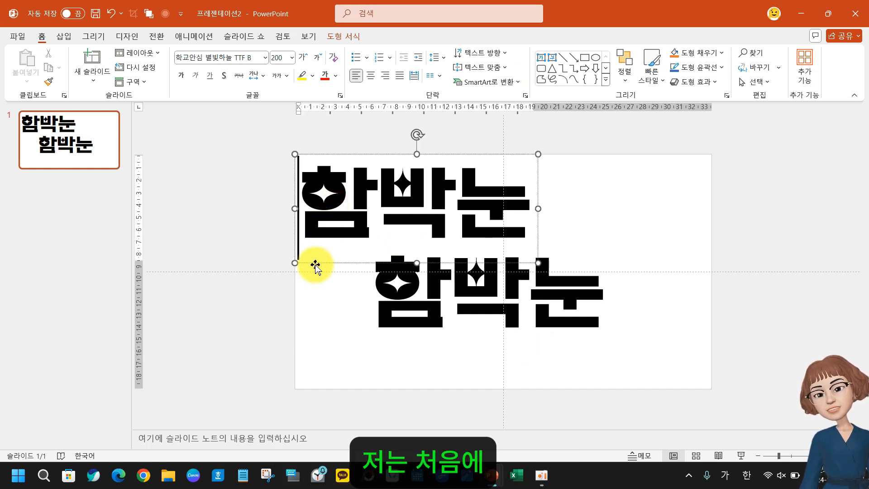
{"action": "left_click", "coordinate": [315, 265]}
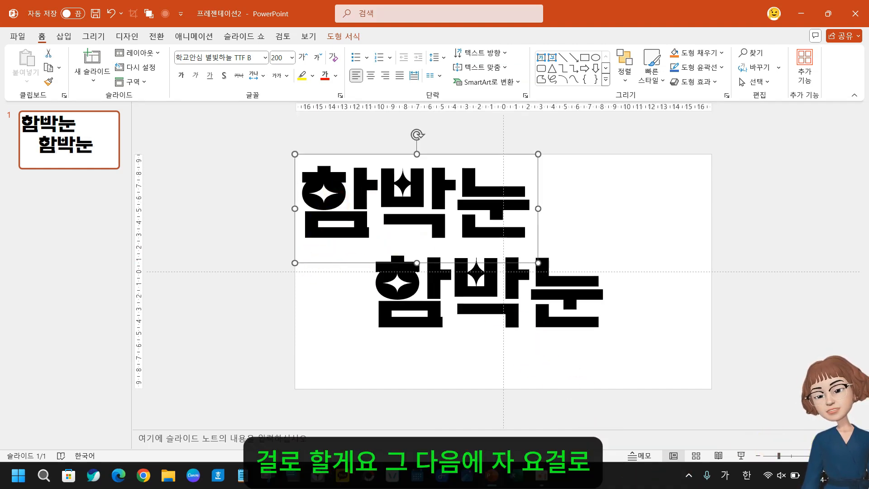
{"action": "scroll", "coordinate": [503, 272], "scroll_direction": "up", "scroll_amount": 2}
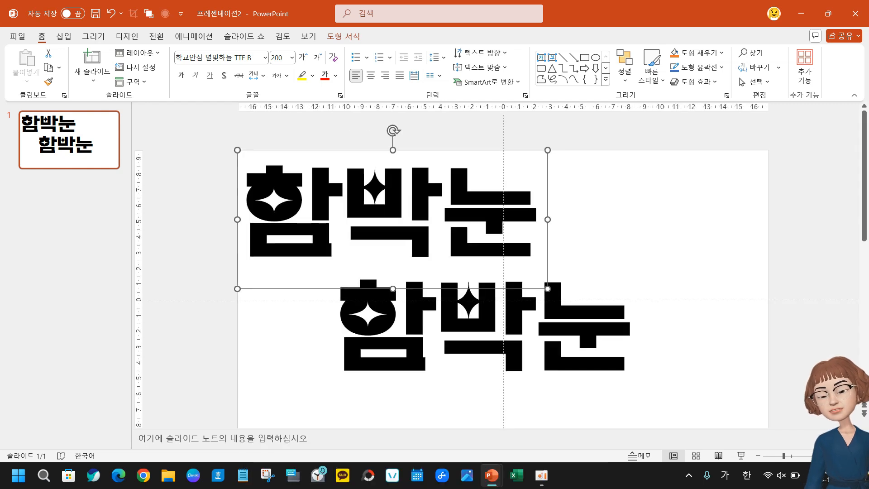
{"action": "left_click", "coordinate": [790, 457]}
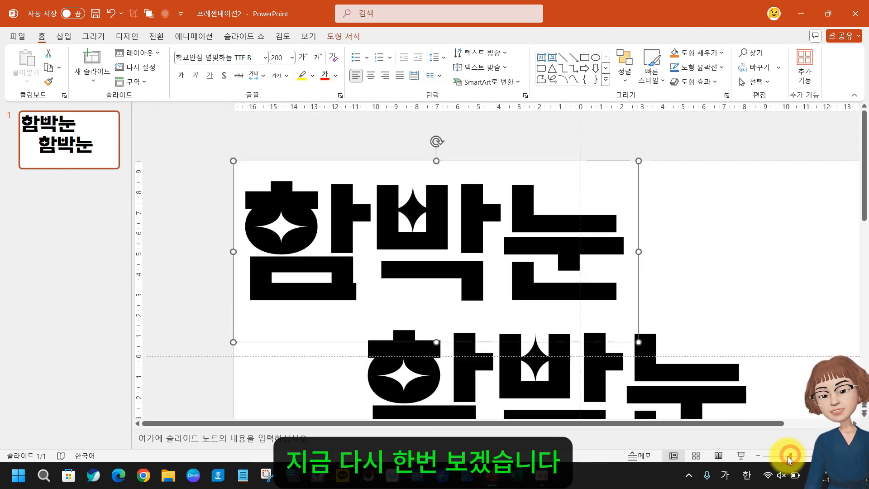
{"action": "left_click", "coordinate": [280, 158]}
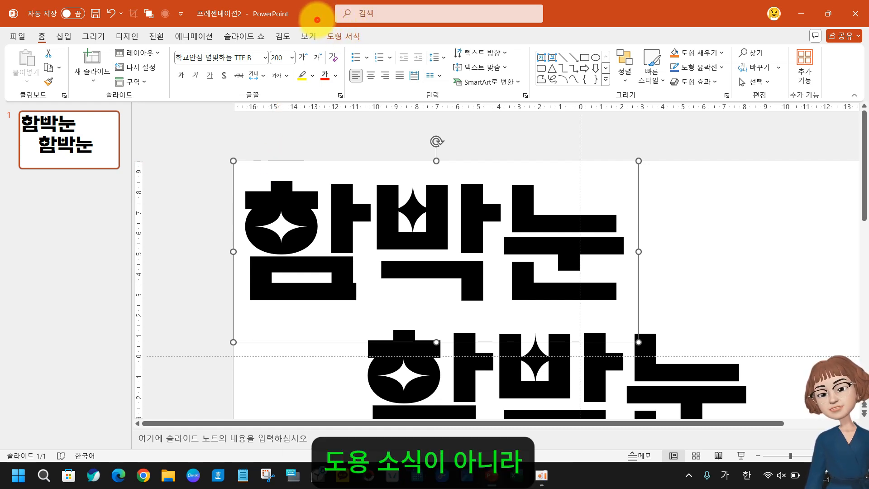
{"action": "left_click", "coordinate": [349, 40]}
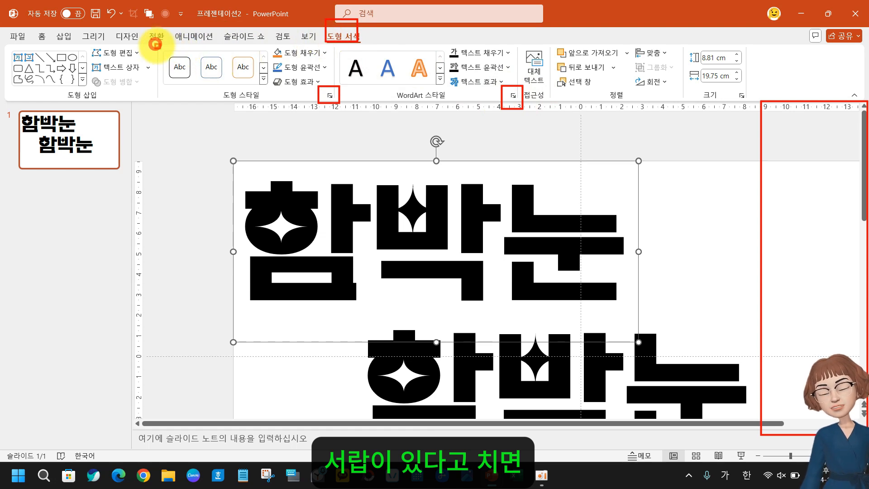
{"action": "left_click_drag", "start_coordinate": [155, 44], "coordinate": [343, 109]}
{"action": "left_click_drag", "start_coordinate": [339, 35], "coordinate": [532, 119]}
{"action": "key", "text": "Escape"}
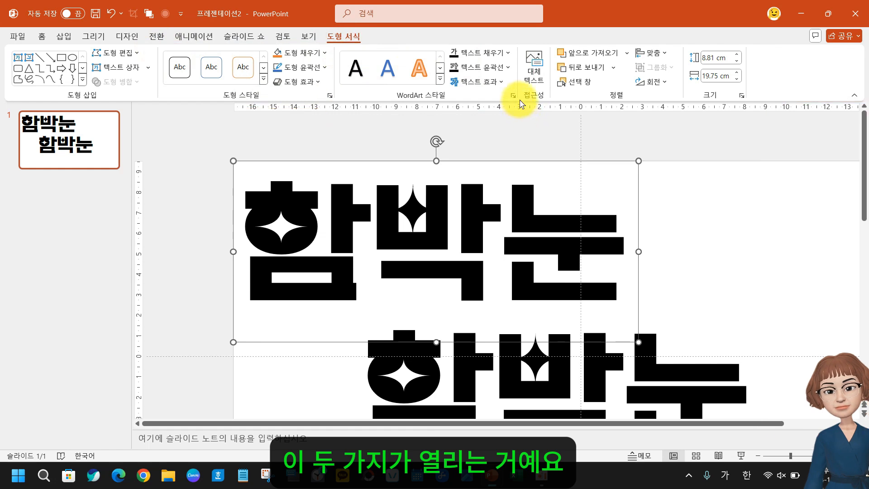
{"action": "left_click", "coordinate": [514, 95]}
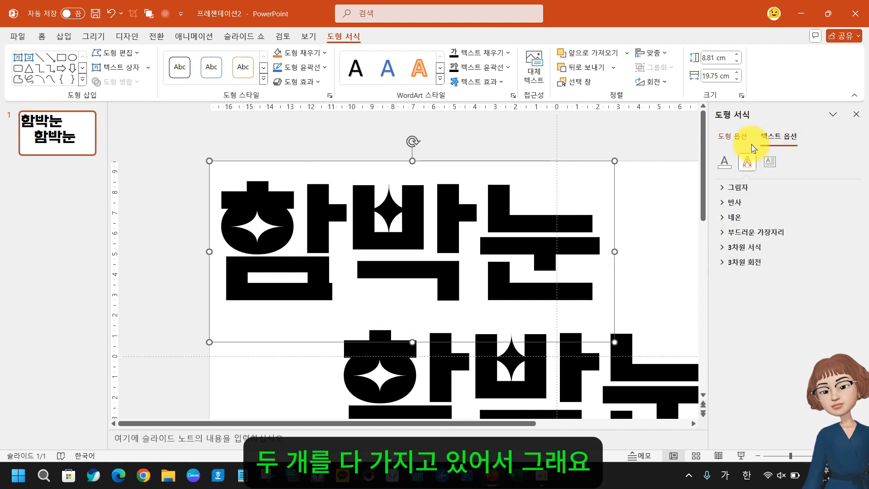
{"action": "key", "text": "ctrl+2"}
{"action": "left_click_drag", "start_coordinate": [706, 99], "coordinate": [768, 121]}
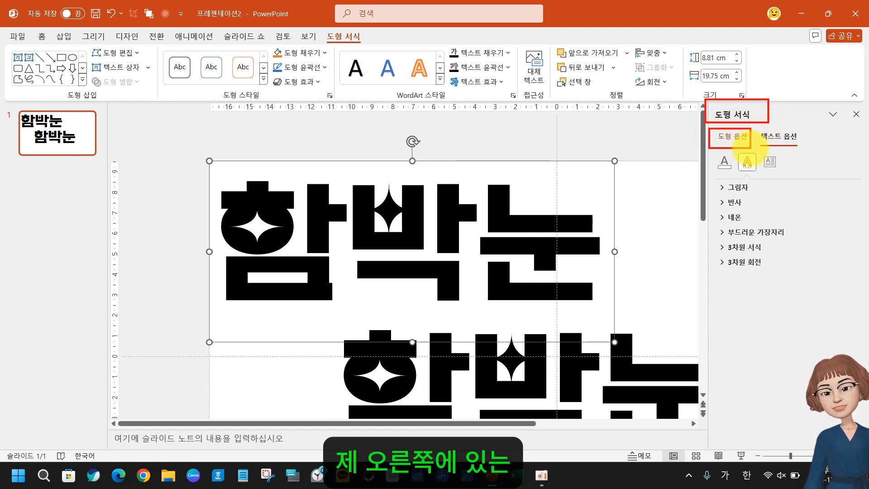
{"action": "left_click_drag", "start_coordinate": [710, 129], "coordinate": [751, 149]}
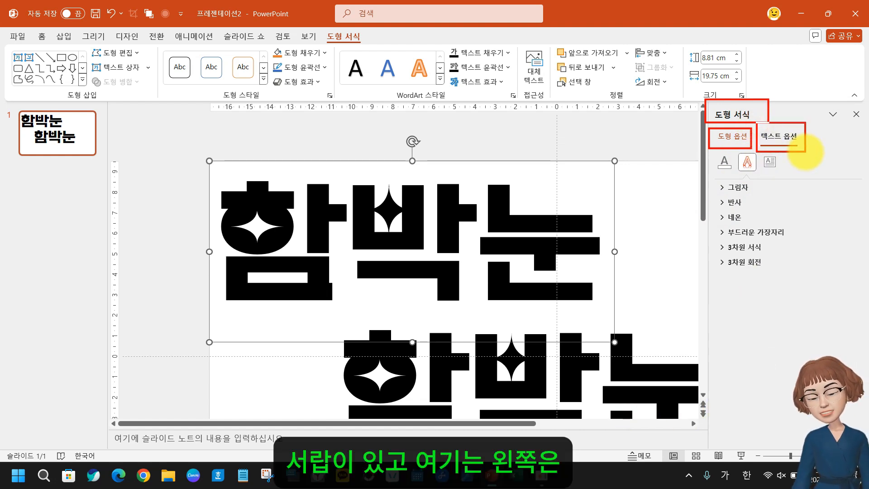
{"action": "left_click_drag", "start_coordinate": [702, 121], "coordinate": [732, 151]}
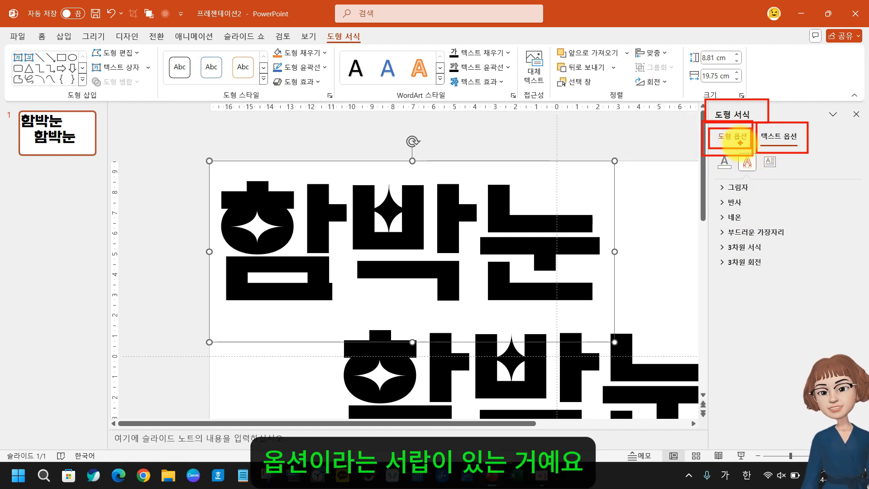
{"action": "key", "text": "Escape"}
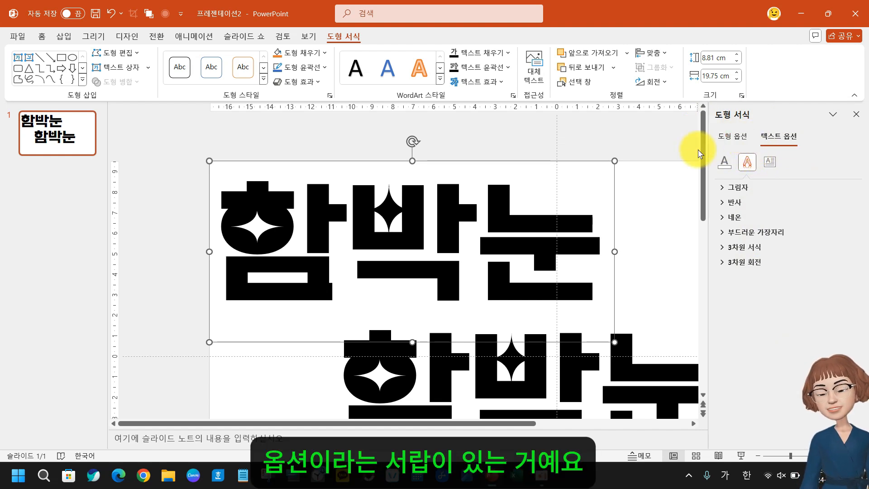
{"action": "left_click", "coordinate": [789, 138]}
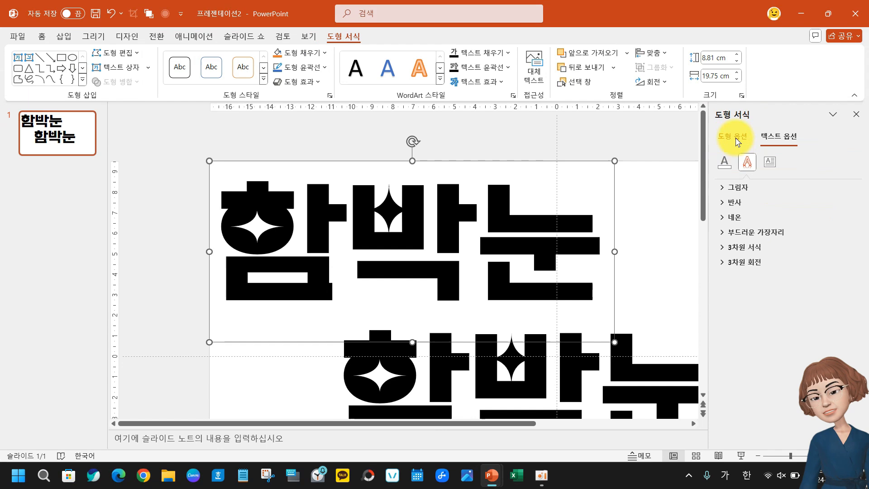
{"action": "left_click", "coordinate": [734, 136]}
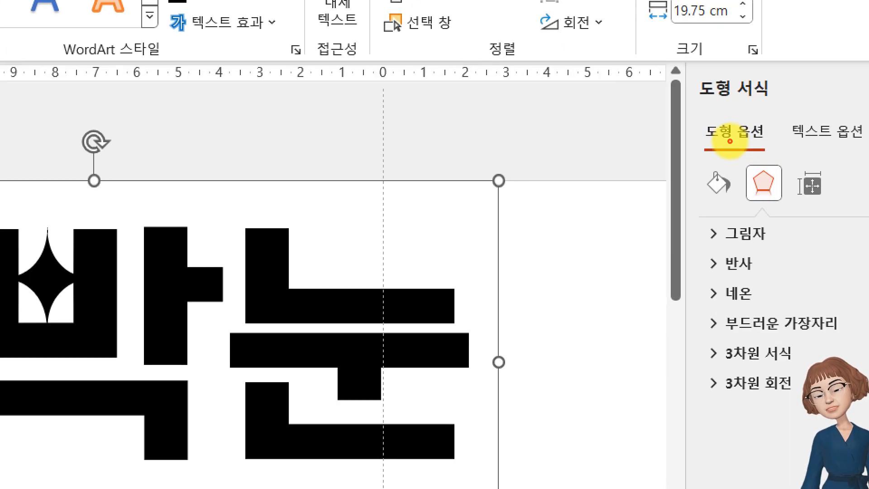
{"action": "left_click_drag", "start_coordinate": [715, 147], "coordinate": [749, 186]}
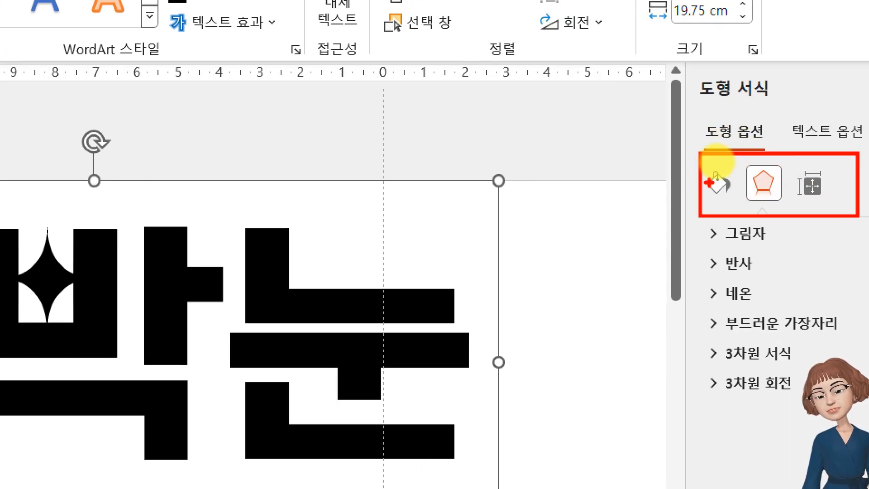
{"action": "left_click_drag", "start_coordinate": [692, 172], "coordinate": [716, 191]}
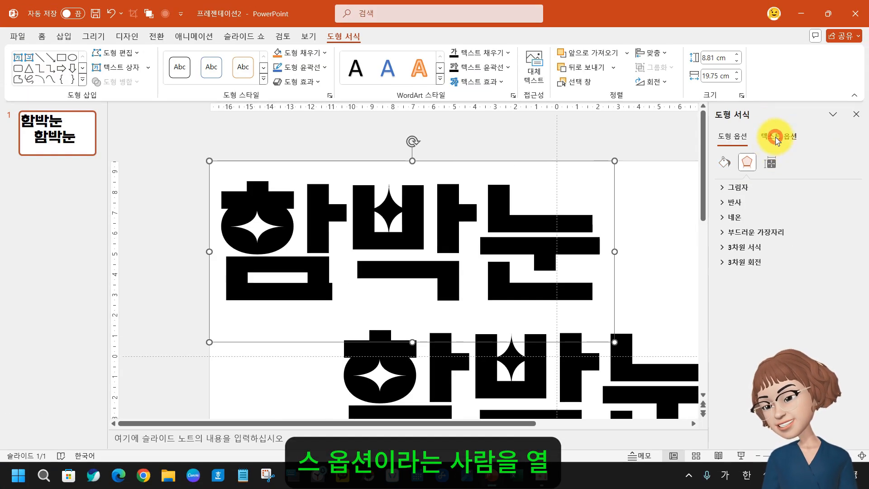
Give the original 함박눈 text a solid outline in the orange theme colour
{"action": "left_click", "coordinate": [776, 137]}
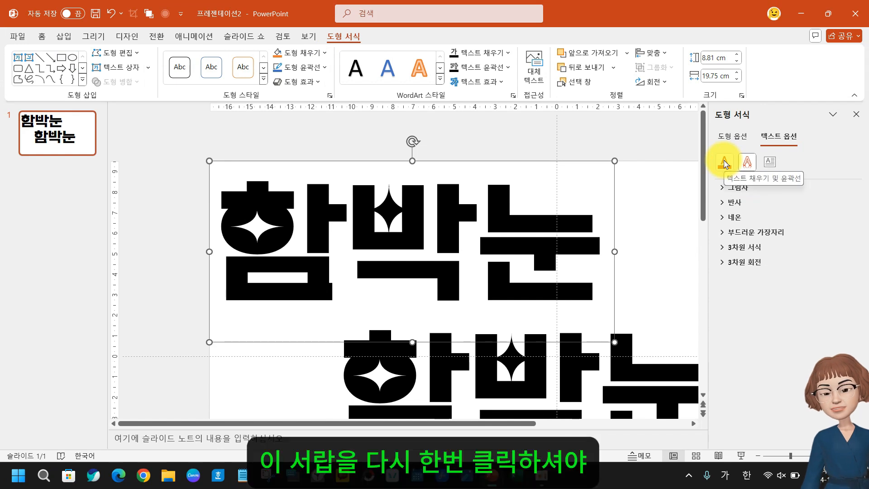
{"action": "left_click", "coordinate": [724, 162]}
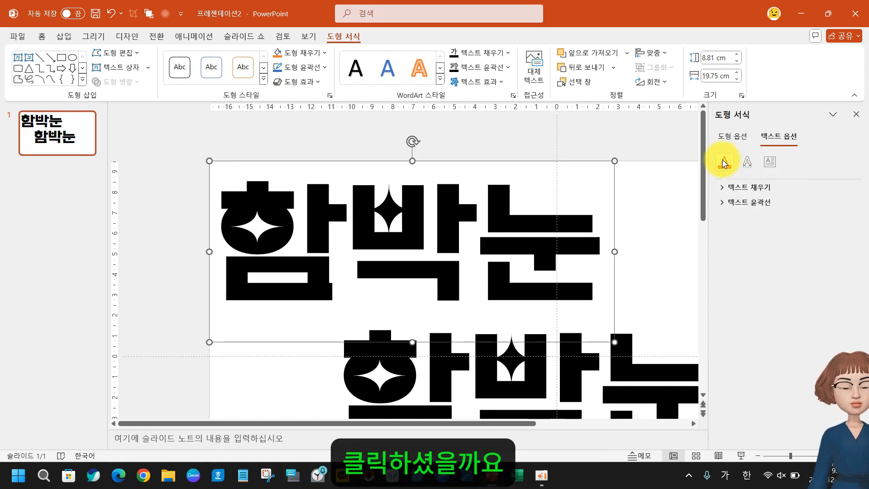
{"action": "left_click", "coordinate": [742, 204]}
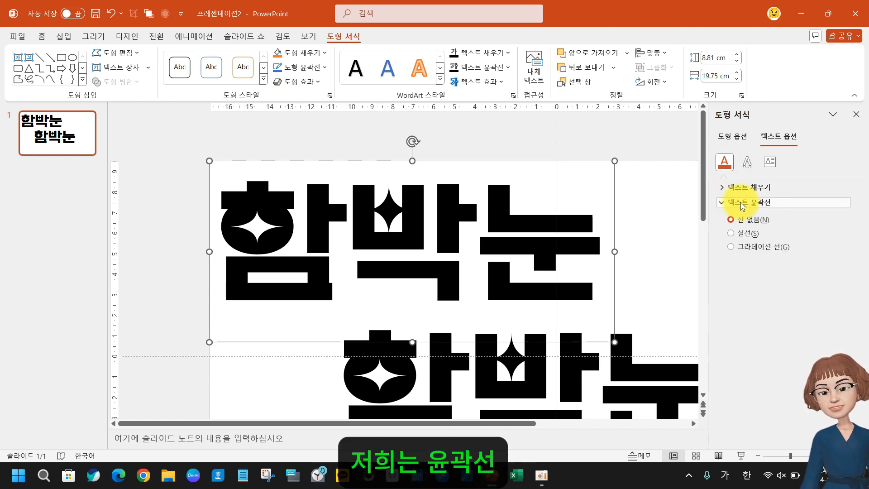
{"action": "left_click", "coordinate": [745, 234]}
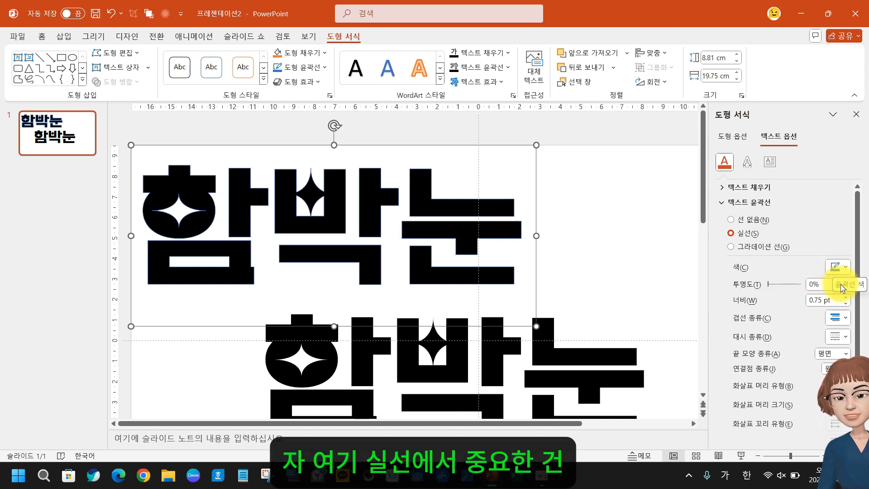
{"action": "left_click", "coordinate": [849, 268]}
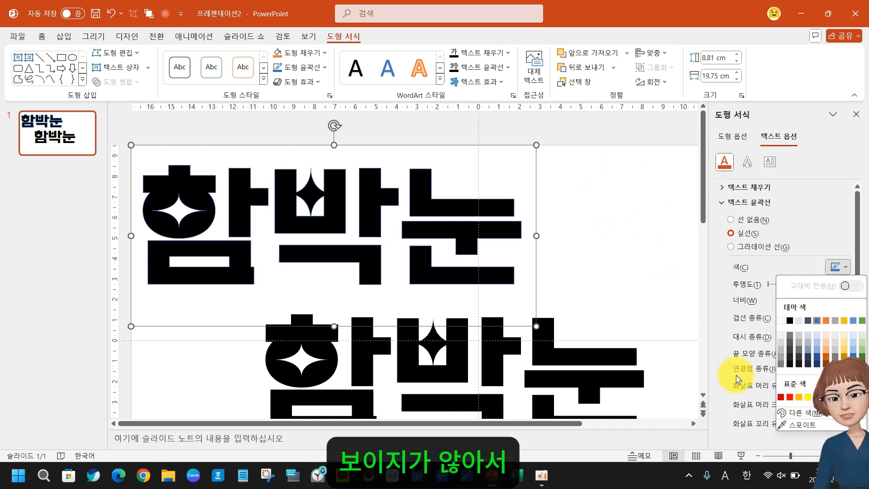
{"action": "left_click", "coordinate": [827, 323]}
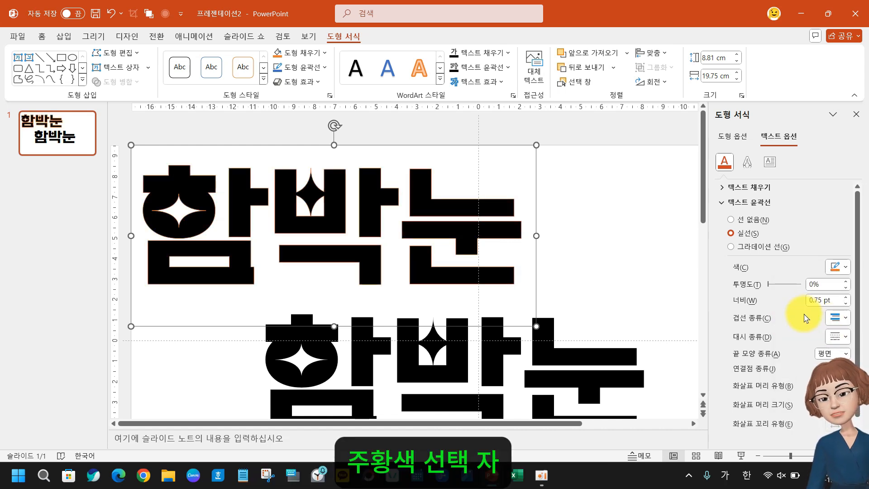
Set the outline width of the original 함박눈 text to 20 pt
{"action": "left_click", "coordinate": [845, 297]}
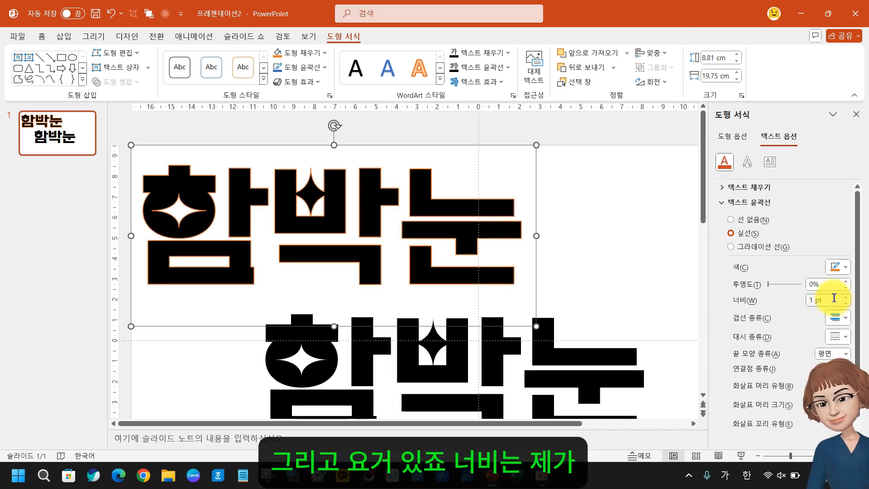
{"action": "triple_click", "coordinate": [834, 298]}
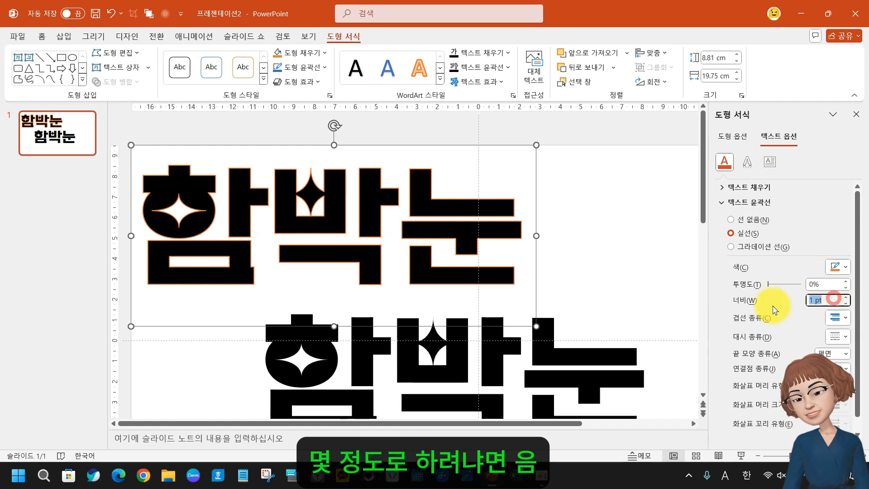
{"action": "type", "text": "20"}
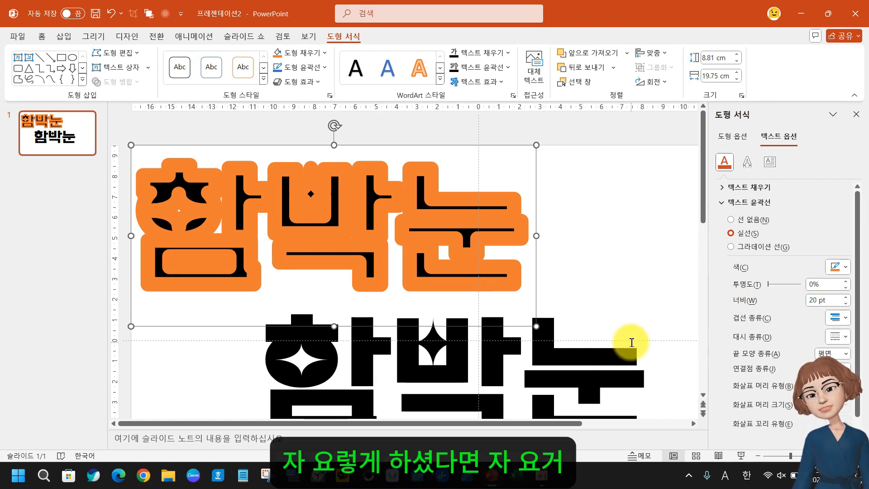
Select the duplicate 함박눈 text box by its border and lay it exactly over the orange-outlined original
{"action": "left_click", "coordinate": [590, 357]}
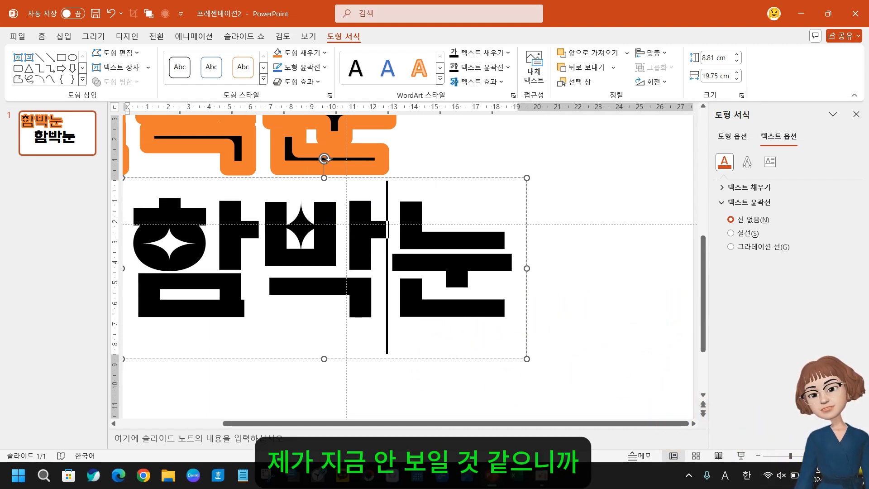
{"action": "left_click", "coordinate": [857, 456]}
{"action": "left_click_drag", "start_coordinate": [479, 361], "coordinate": [469, 350]}
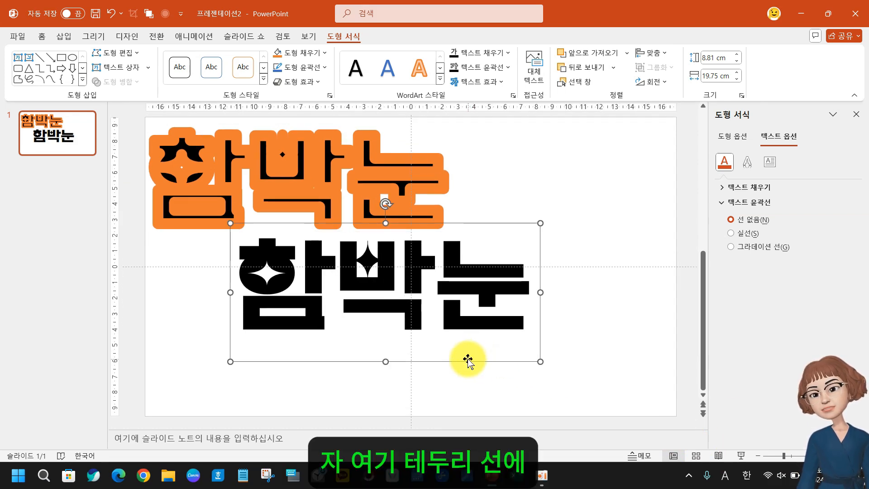
{"action": "key", "text": "ctrl"}
{"action": "key", "text": "ctrl"}
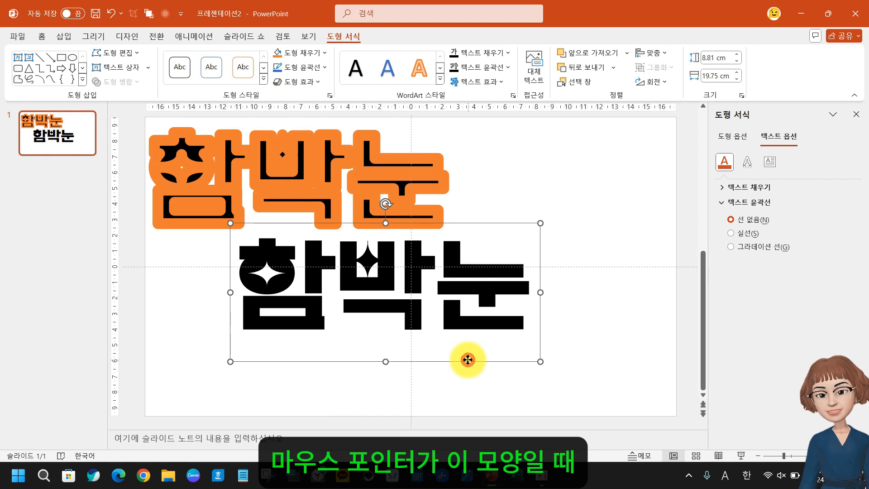
{"action": "left_click_drag", "start_coordinate": [468, 359], "coordinate": [385, 256]}
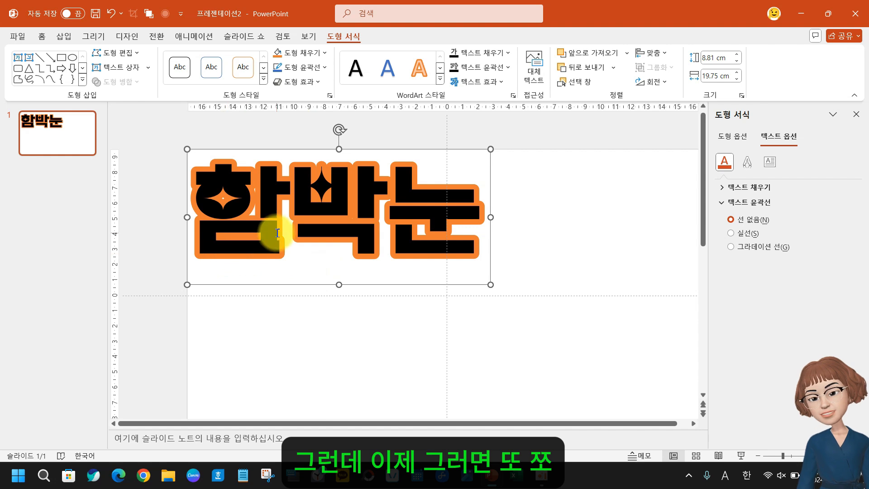
Move the black 함박눈 text box down and slightly right so it clears the orange-outlined lettering
{"action": "left_click", "coordinate": [286, 222]}
{"action": "left_click_drag", "start_coordinate": [423, 146], "coordinate": [423, 229]}
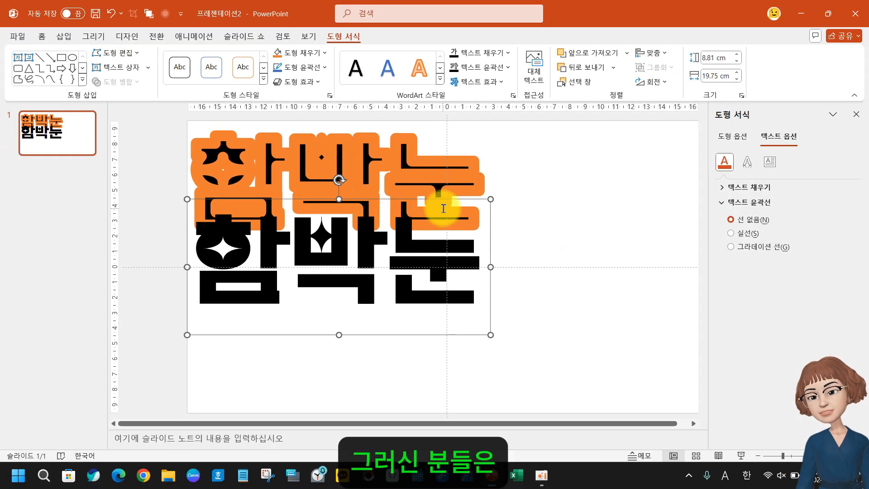
{"action": "left_click_drag", "start_coordinate": [476, 200], "coordinate": [518, 266]}
{"action": "scroll", "coordinate": [518, 213], "scroll_direction": "up", "scroll_amount": 2}
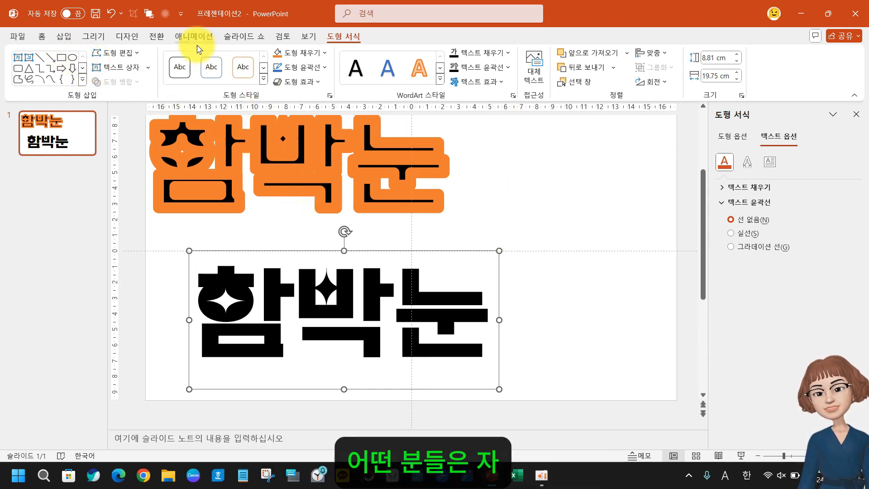
Draw an ellipse about 2.77 cm high and 2.45 cm wide over the round part of the outlined 함
{"action": "left_click", "coordinate": [42, 37]}
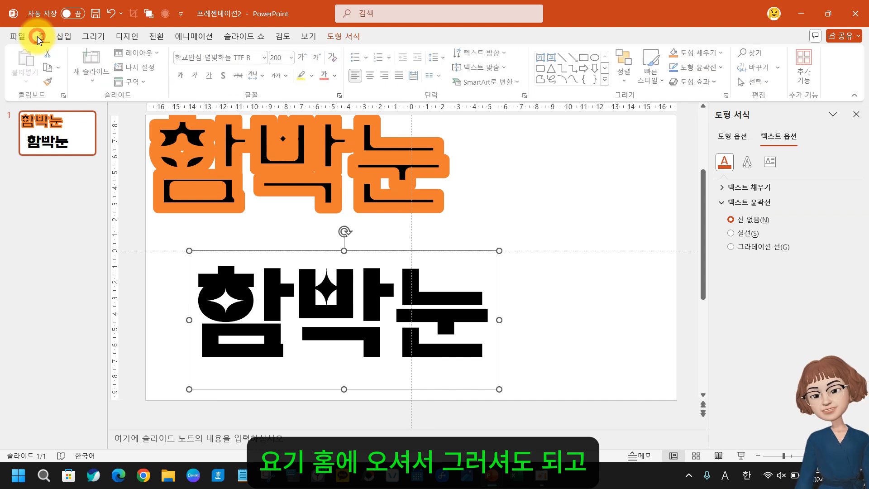
{"action": "left_click", "coordinate": [335, 35]}
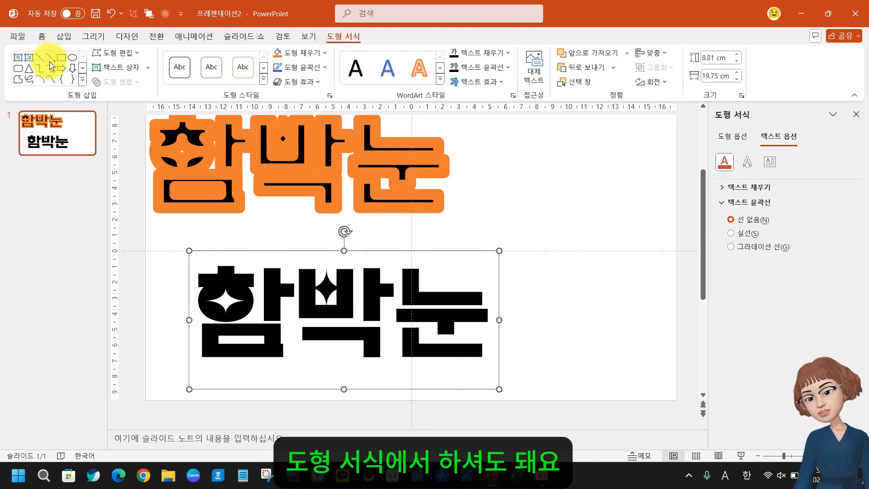
{"action": "left_click", "coordinate": [72, 57]}
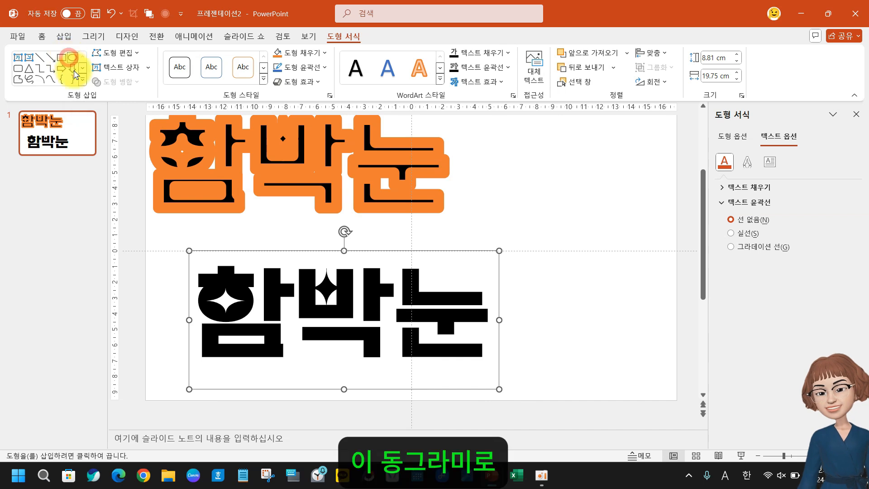
{"action": "left_click_drag", "start_coordinate": [166, 135], "coordinate": [204, 179]}
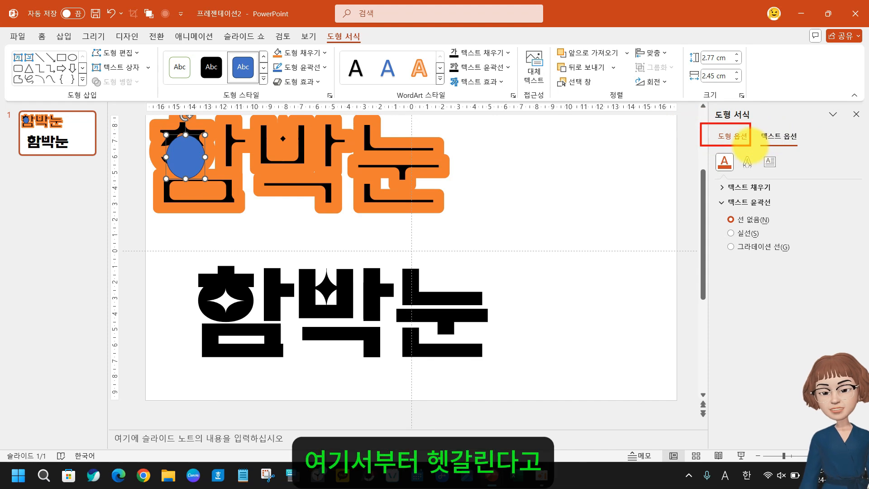
Remove the ellipse's outline and fill it with the same orange theme colour as the text outline
{"action": "left_click", "coordinate": [743, 143]}
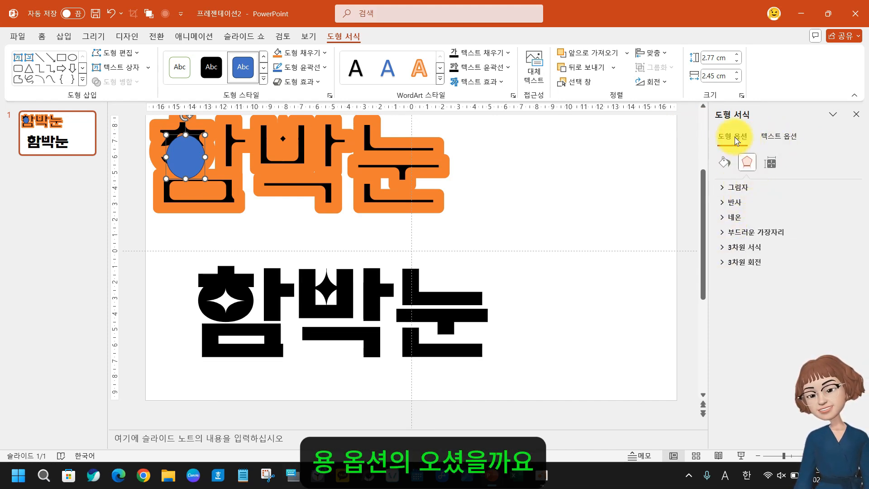
{"action": "left_click", "coordinate": [724, 162]}
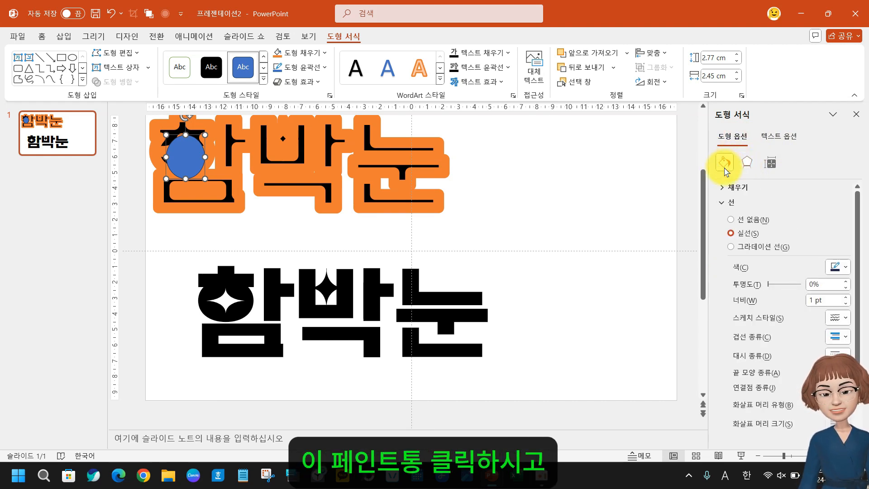
{"action": "left_click", "coordinate": [748, 221]}
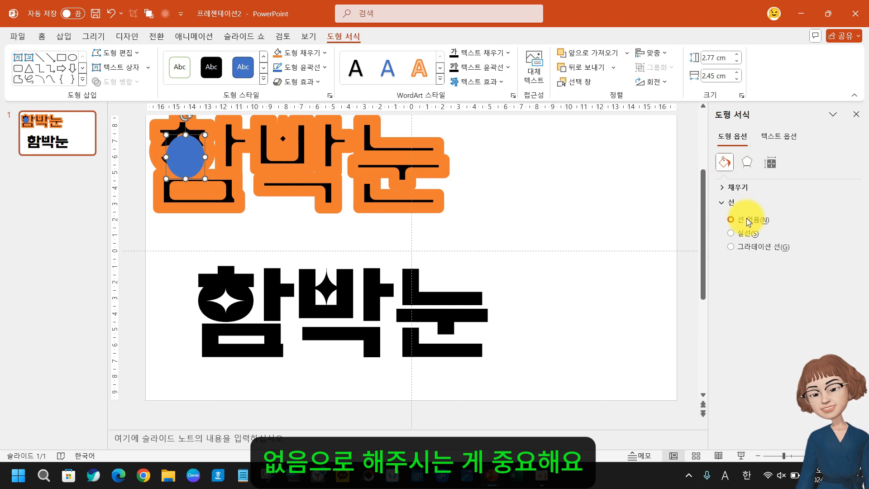
{"action": "left_click", "coordinate": [739, 185]}
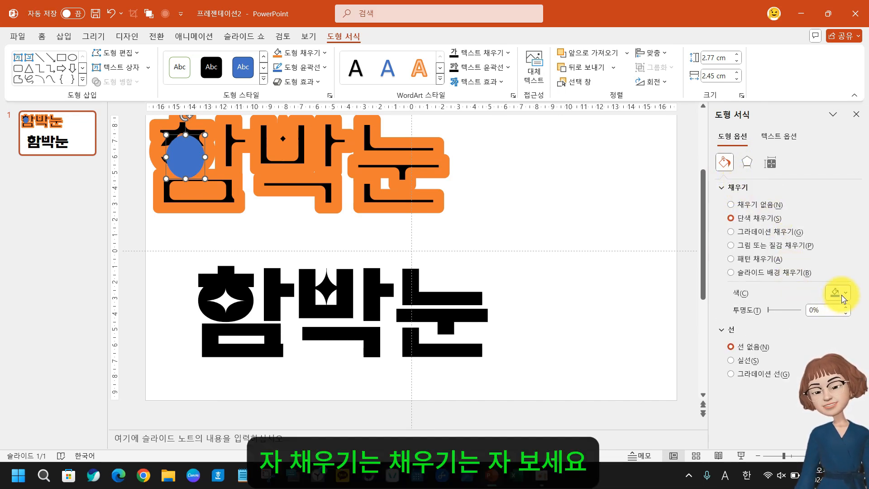
{"action": "left_click", "coordinate": [843, 297]}
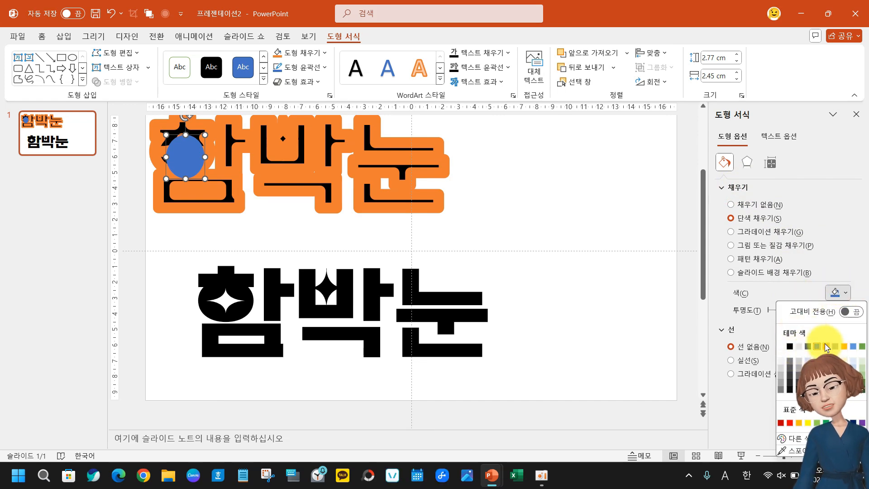
{"action": "left_click", "coordinate": [826, 346]}
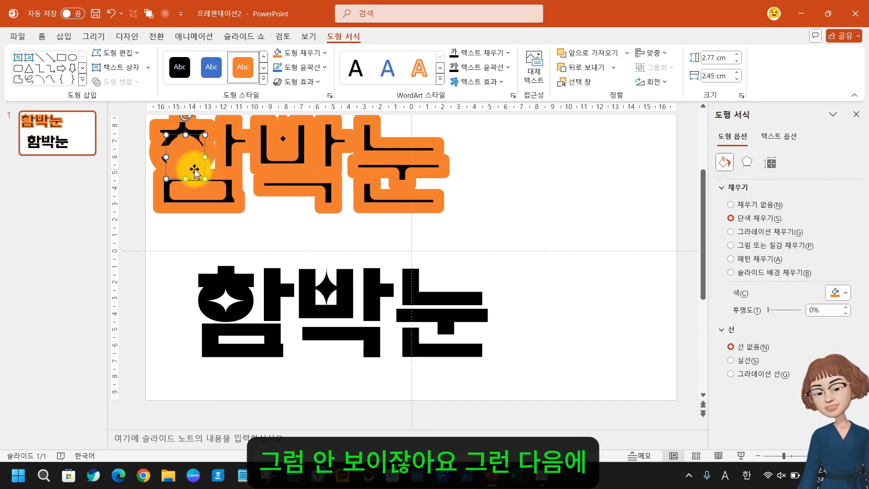
Place copies of the orange ellipse over other parts of the outlined 함박눈 lettering to cover the black inside
{"action": "left_click_drag", "start_coordinate": [184, 165], "coordinate": [367, 183]}
{"action": "left_click", "coordinate": [533, 215]}
Select all the orange ellipses and group them, and select the outlined 함박눈 text box as a whole
{"action": "left_click_drag", "start_coordinate": [538, 235], "coordinate": [2, 27]}
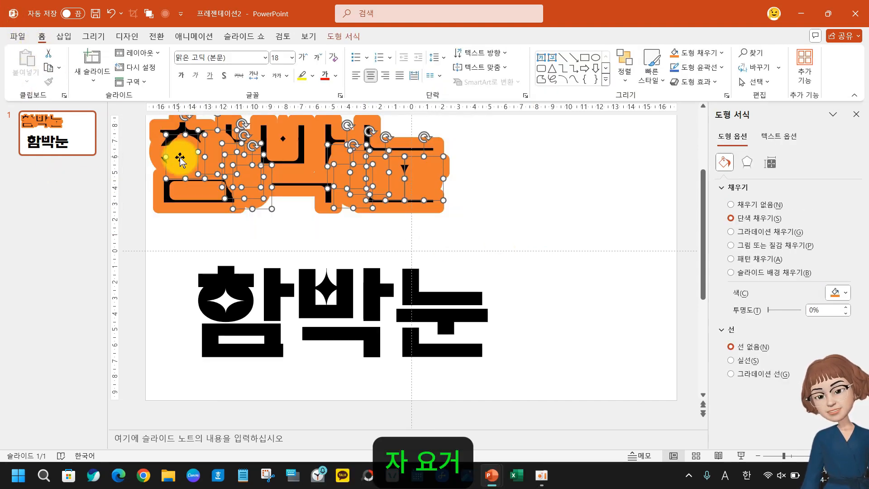
{"action": "key", "text": "ctrl+g"}
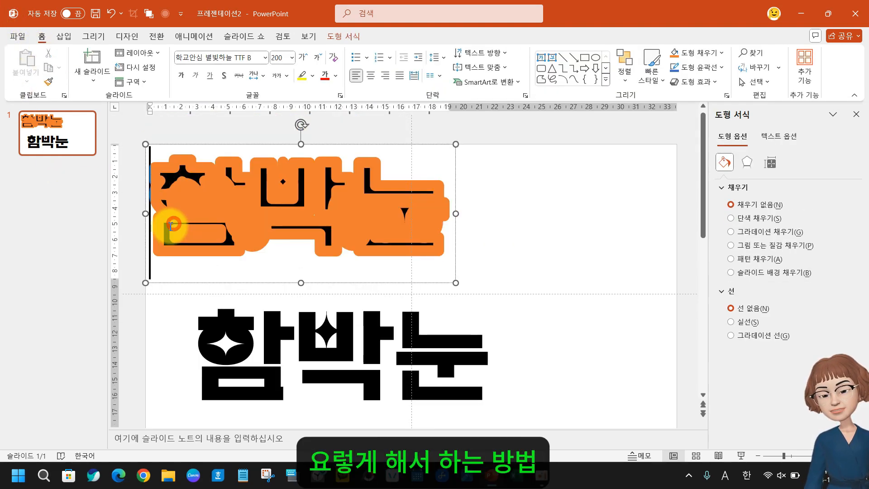
{"action": "left_click", "coordinate": [156, 284]}
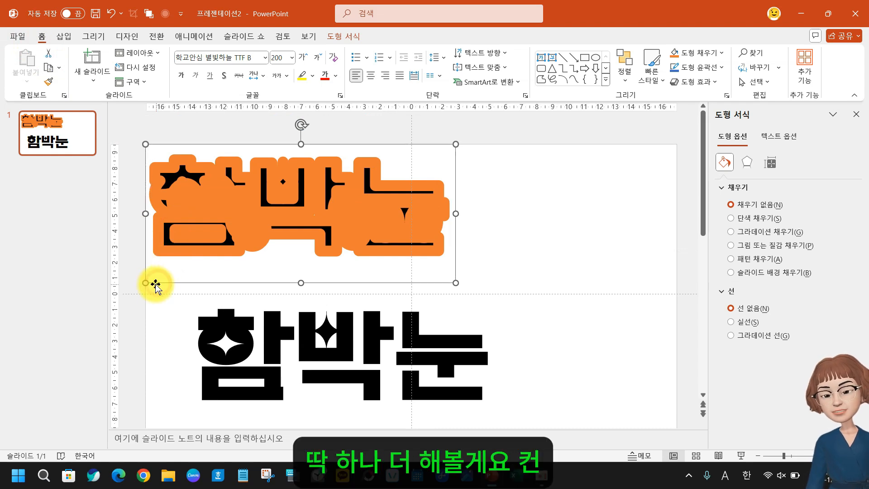
Duplicate the slide and delete the orange ellipses from the copy, moving the outlined 함박눈 text aside to reach them
{"action": "left_click", "coordinate": [40, 140]}
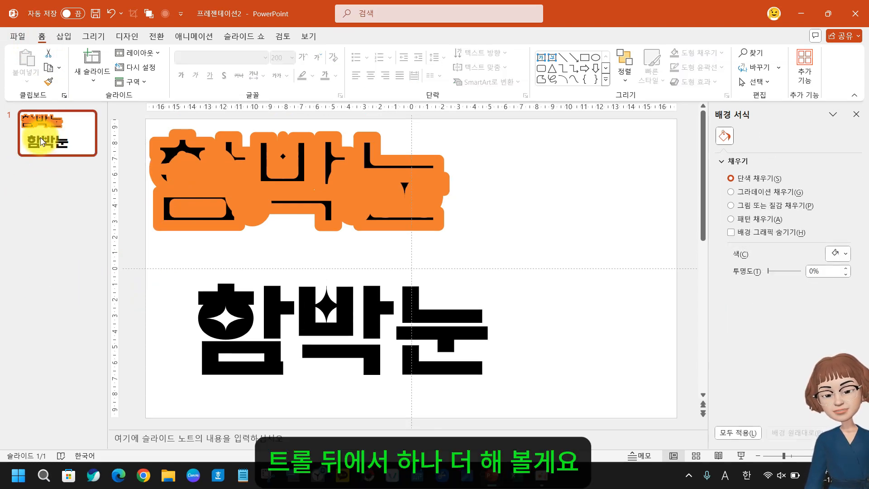
{"action": "key", "text": "ctrl+d"}
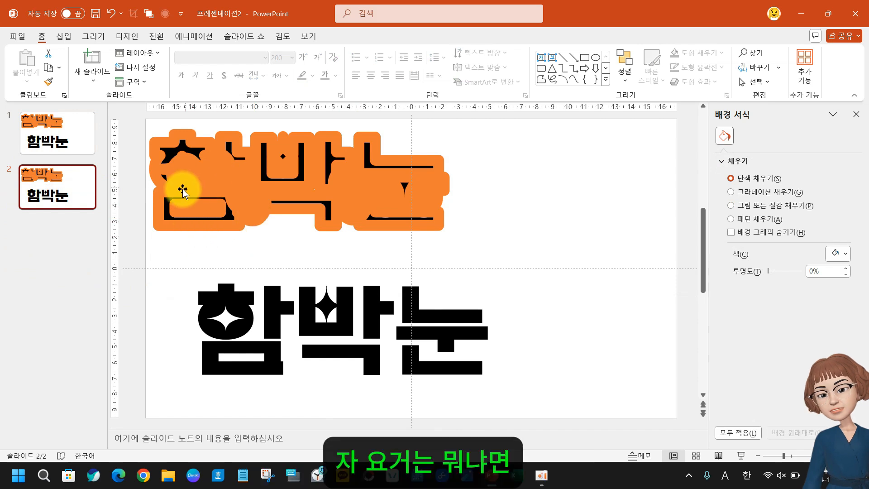
{"action": "left_click", "coordinate": [177, 213]}
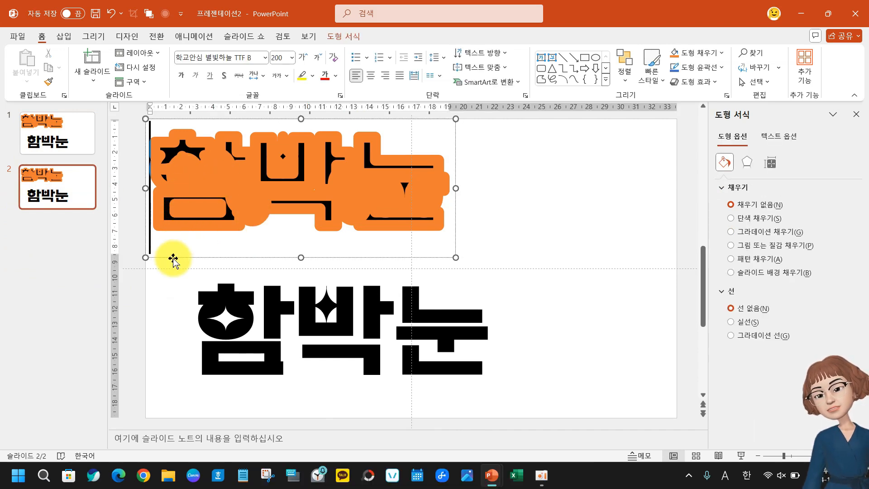
{"action": "left_click_drag", "start_coordinate": [177, 258], "coordinate": [509, 278]}
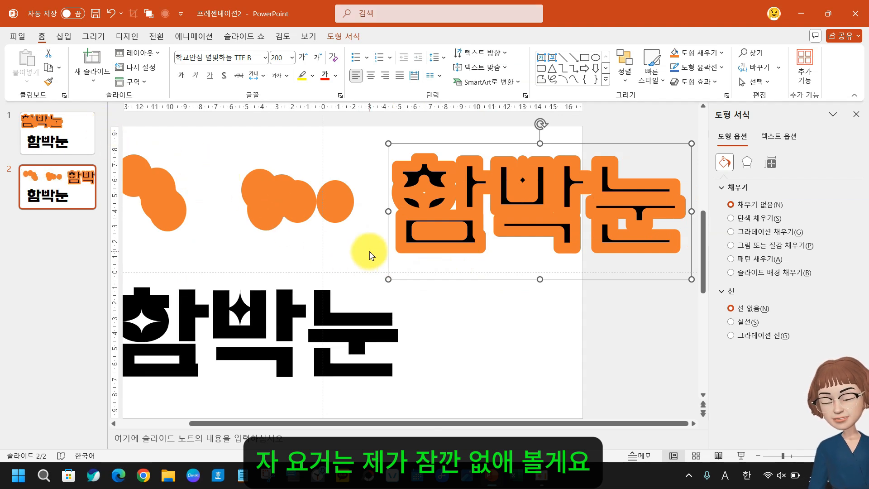
{"action": "left_click_drag", "start_coordinate": [378, 245], "coordinate": [64, 50]}
{"action": "key", "text": "Delete"}
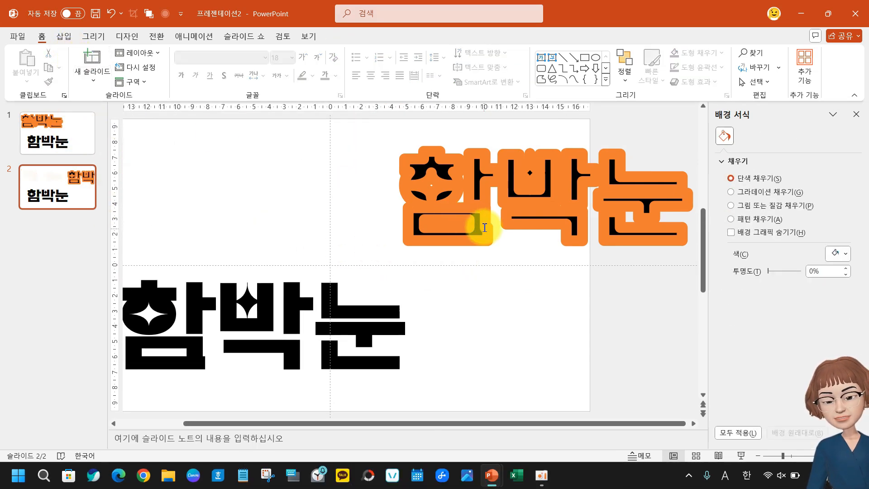
Move the outlined 함박눈 back above the black text and draw a rounded rectangle about 4.04 cm high and 17.47 cm wide over it
{"action": "left_click", "coordinate": [484, 228]}
{"action": "left_click_drag", "start_coordinate": [461, 266], "coordinate": [227, 258]}
{"action": "left_click", "coordinate": [540, 69]}
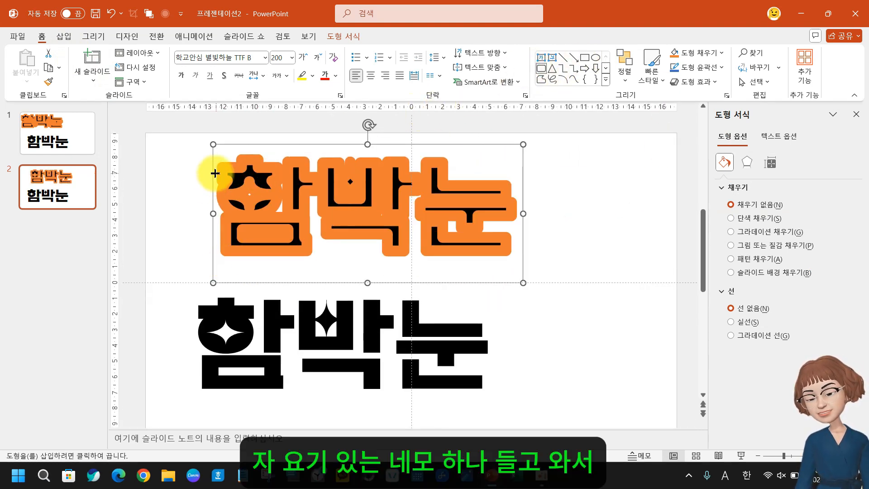
{"action": "mouse_move", "coordinate": [223, 168]}
{"action": "left_mouse_down"}
{"action": "mouse_move", "coordinate": [339, 227]}
{"action": "mouse_move", "coordinate": [500, 246]}
{"action": "left_mouse_up"}
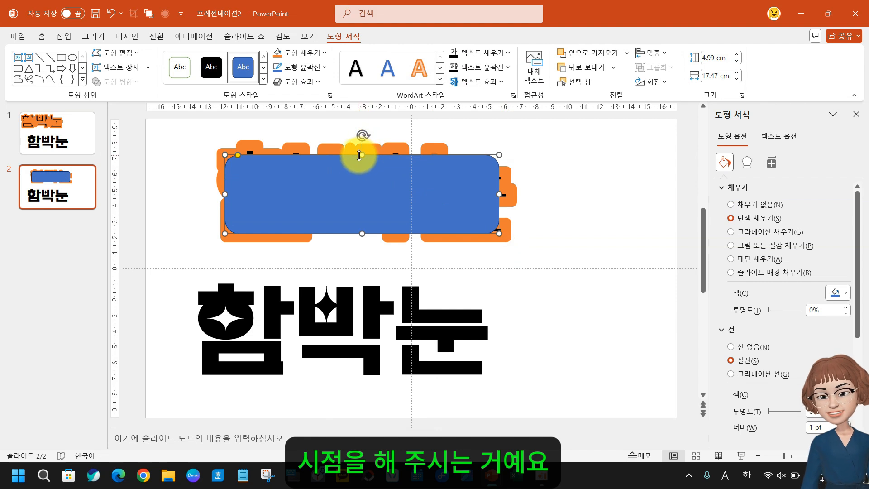
{"action": "left_click_drag", "start_coordinate": [359, 155], "coordinate": [363, 170]}
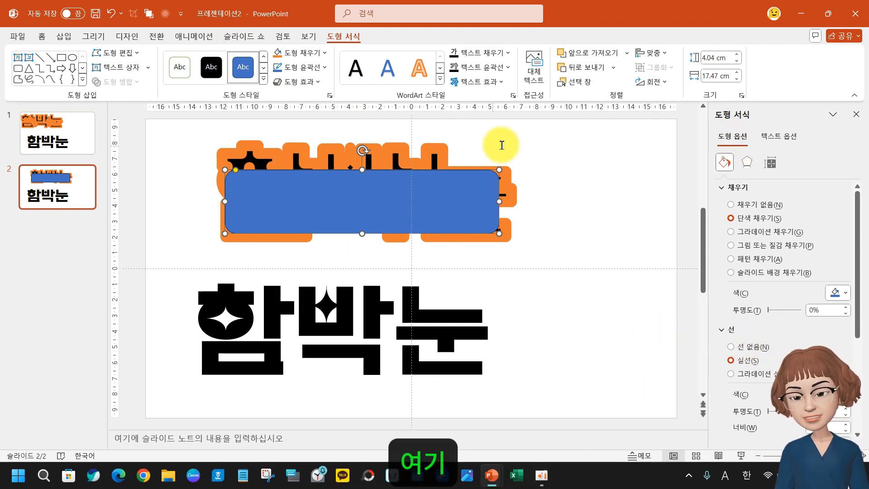
Remove the rounded rectangle's outline and fill it with the same orange theme colour as the text outline
{"action": "left_click", "coordinate": [729, 138]}
{"action": "left_click", "coordinate": [725, 164]}
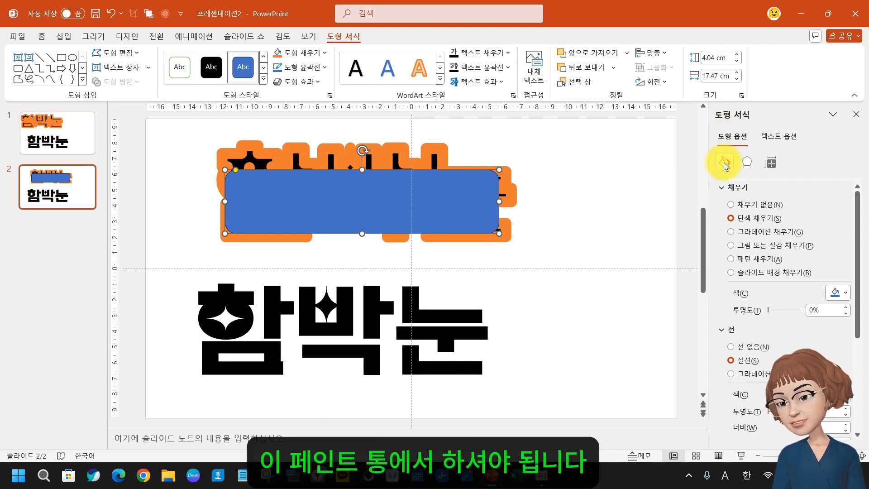
{"action": "left_click", "coordinate": [751, 348]}
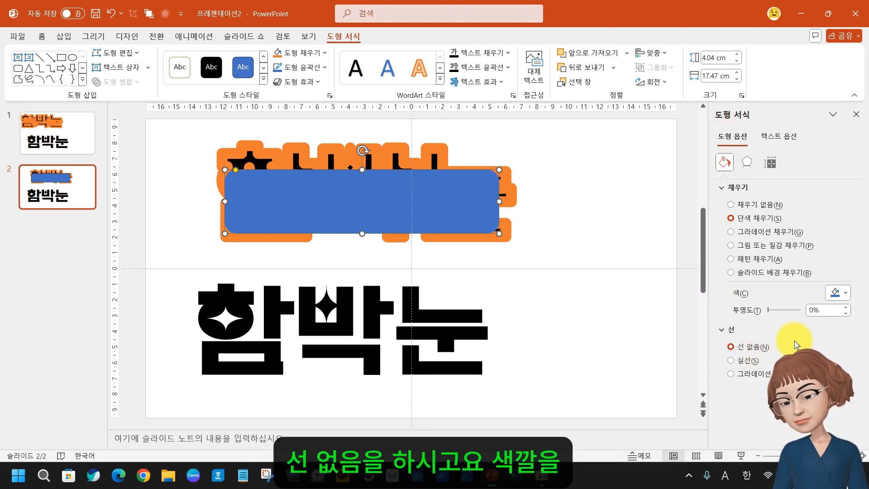
{"action": "left_click", "coordinate": [844, 293]}
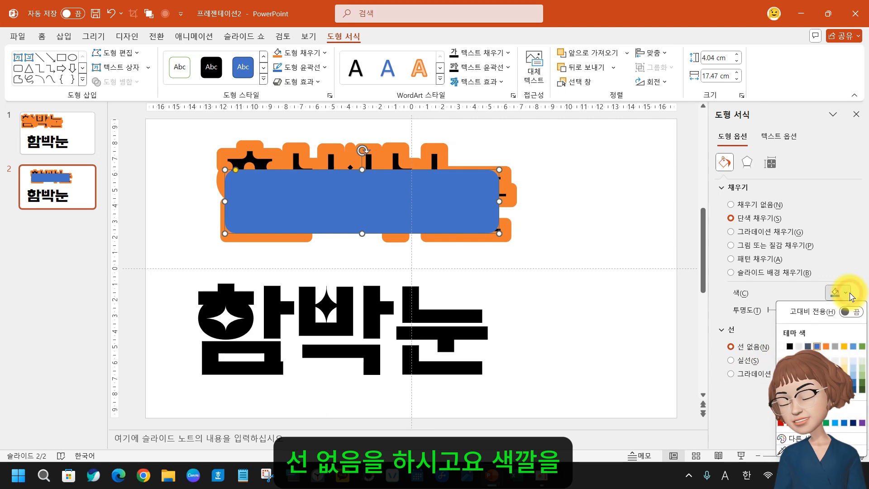
{"action": "left_click", "coordinate": [824, 347]}
{"action": "left_click", "coordinate": [594, 327]}
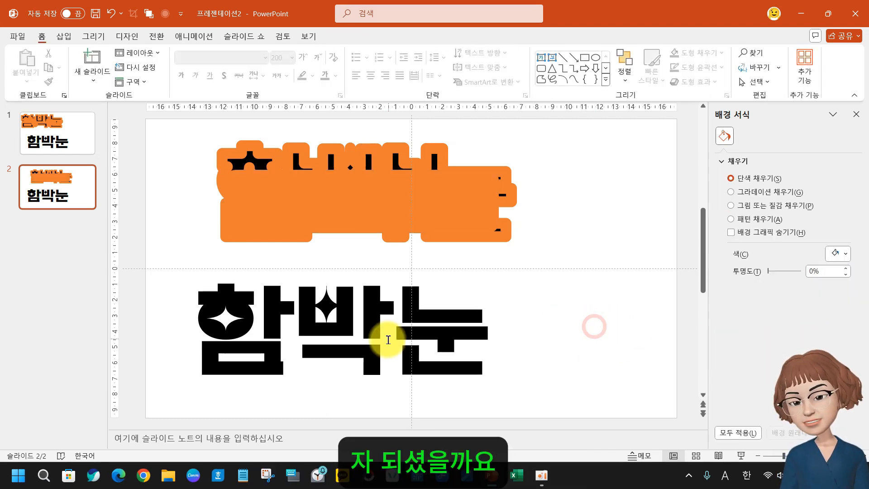
Bring the black 함박눈 text box on slide 2 to the front and place it exactly over the orange lettering
{"action": "left_click", "coordinate": [322, 365]}
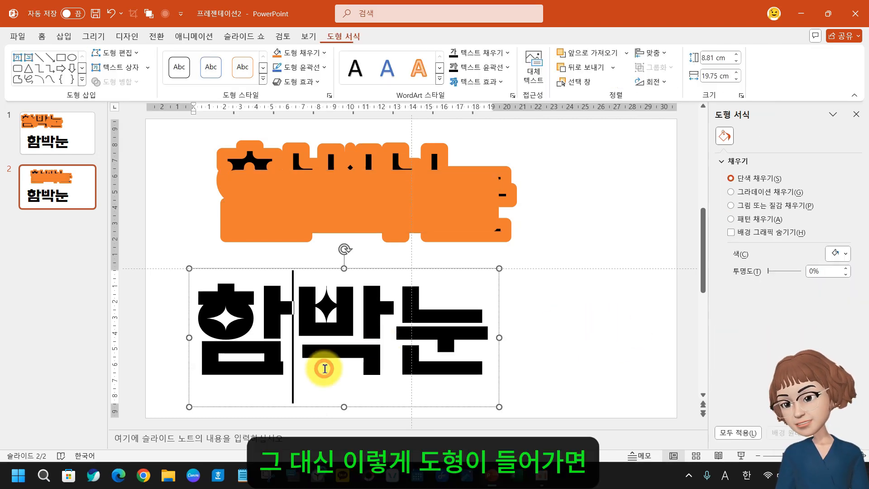
{"action": "left_click", "coordinate": [474, 269]}
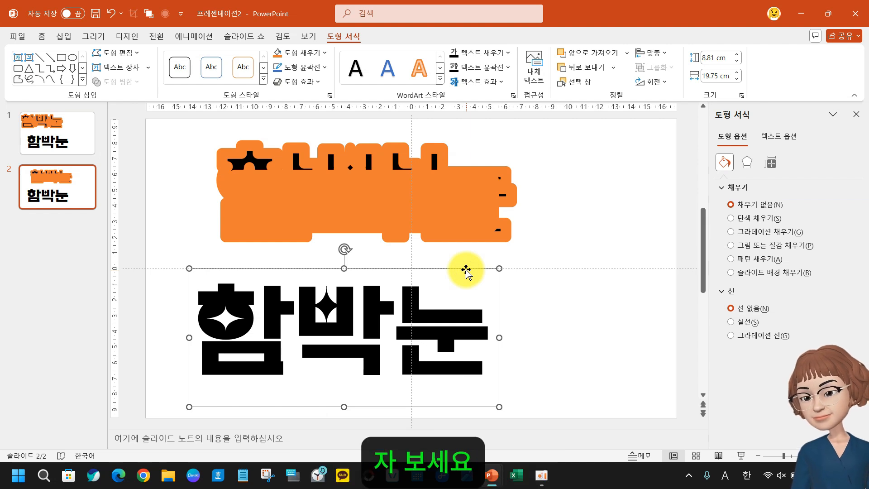
{"action": "mouse_move", "coordinate": [466, 271]}
{"action": "left_mouse_down"}
{"action": "mouse_move", "coordinate": [487, 151]}
{"action": "mouse_move", "coordinate": [466, 262]}
{"action": "left_mouse_up"}
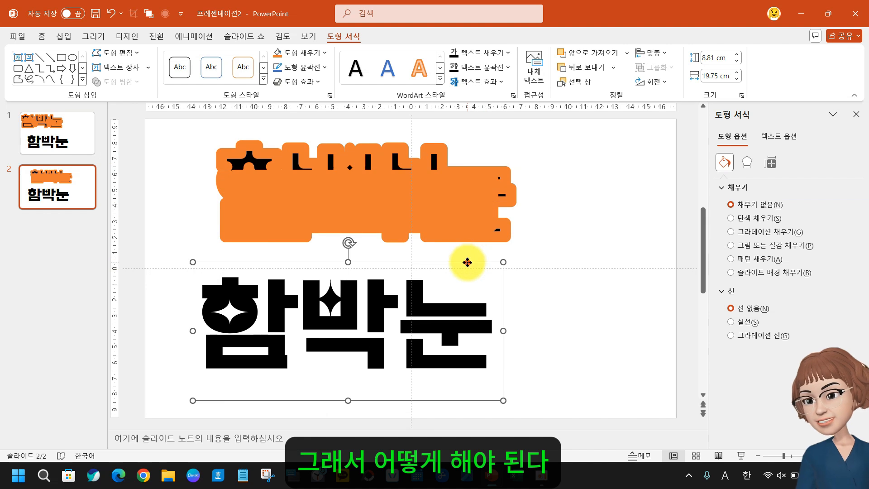
{"action": "right_click", "coordinate": [468, 261]}
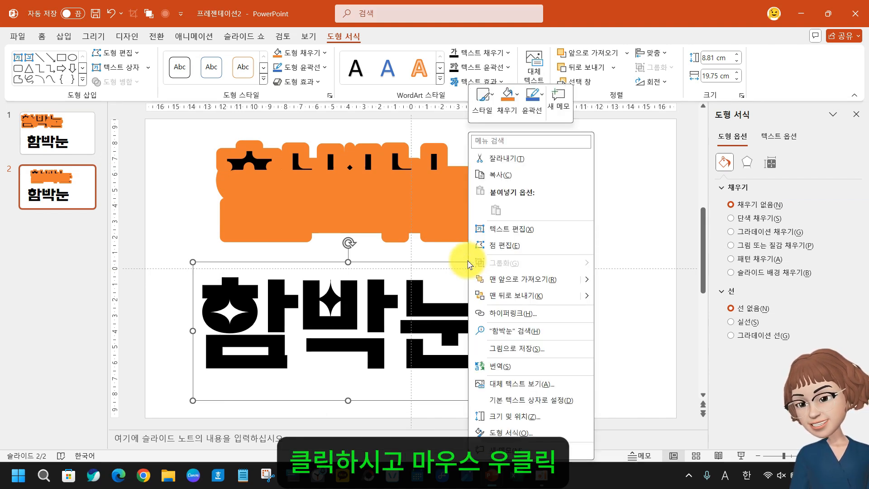
{"action": "left_click", "coordinate": [511, 281]}
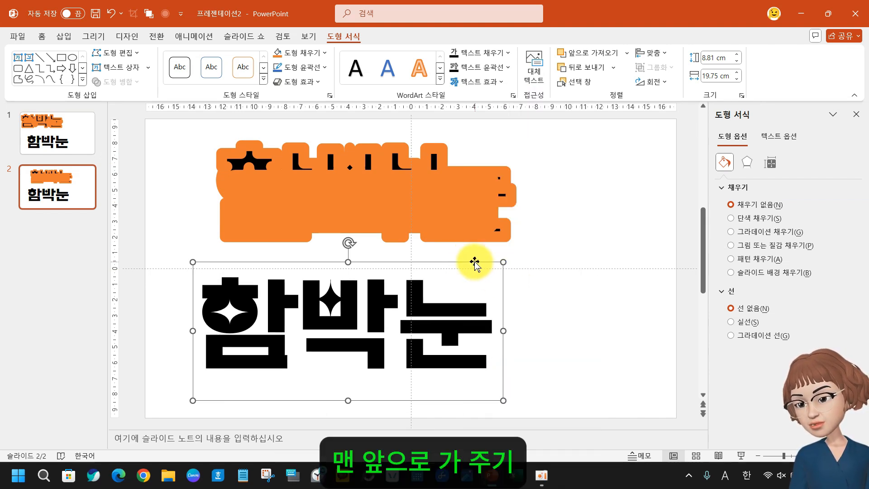
{"action": "left_click_drag", "start_coordinate": [471, 258], "coordinate": [493, 135]}
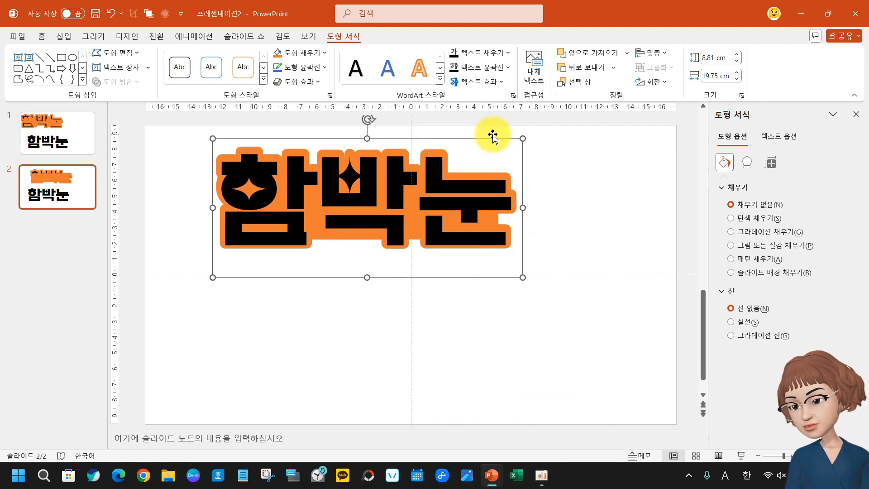
On slide 1, bring the black 함박눈 text box to the front and place it exactly over the orange lettering
{"action": "left_click", "coordinate": [59, 153]}
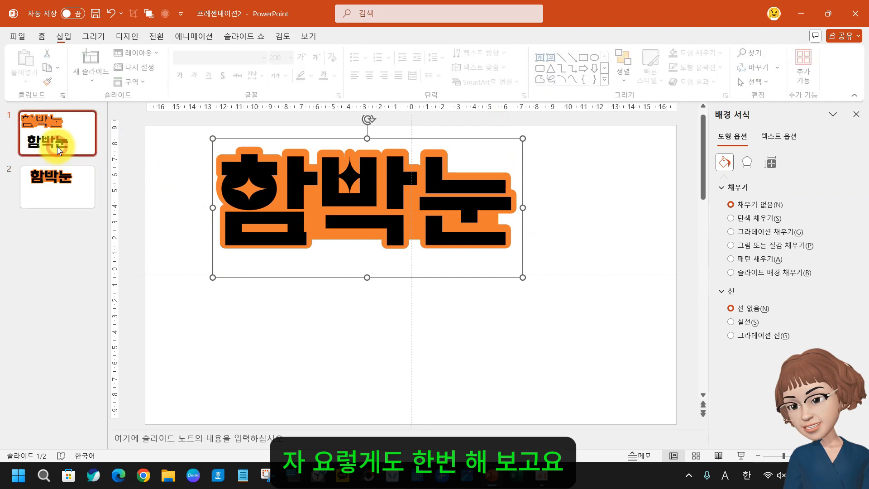
{"action": "left_click", "coordinate": [413, 341]}
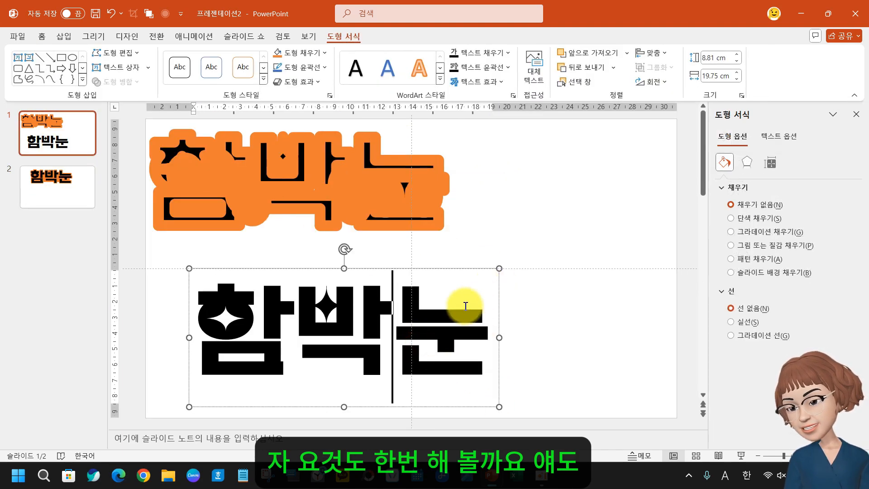
{"action": "left_click", "coordinate": [450, 268]}
{"action": "right_click", "coordinate": [449, 268]}
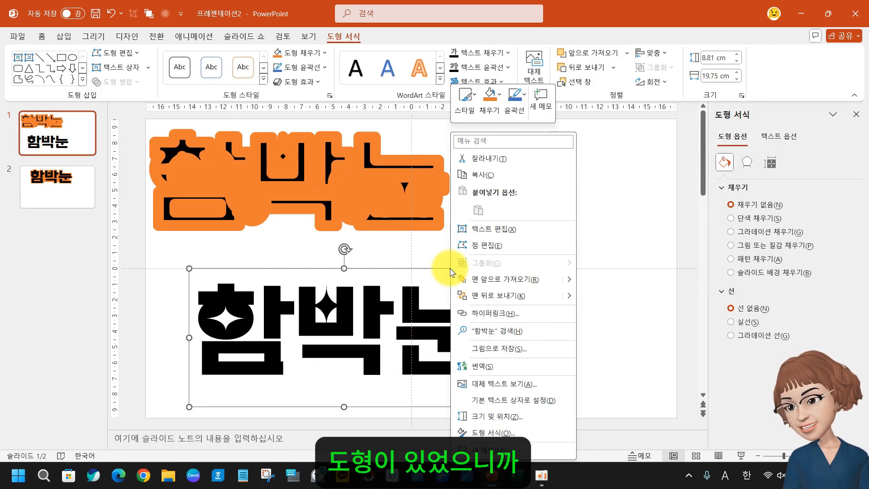
{"action": "left_click", "coordinate": [483, 278]}
{"action": "left_click_drag", "start_coordinate": [471, 270], "coordinate": [431, 118]}
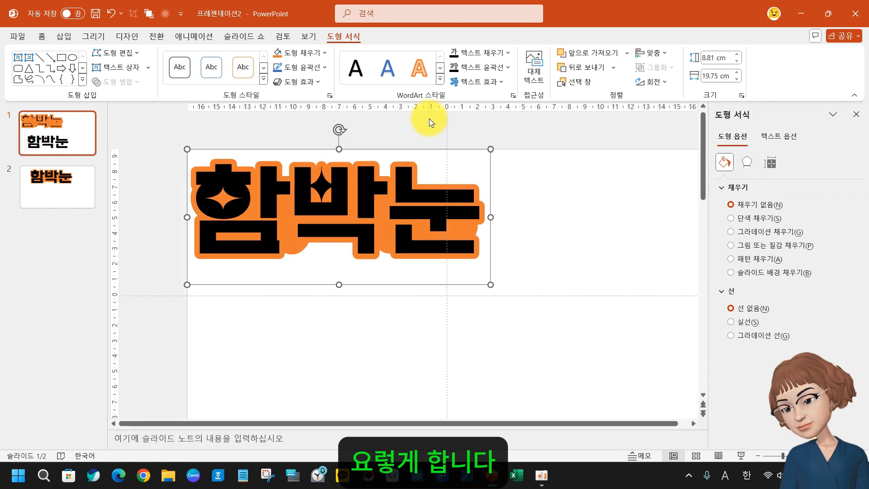
{"action": "left_click", "coordinate": [292, 248]}
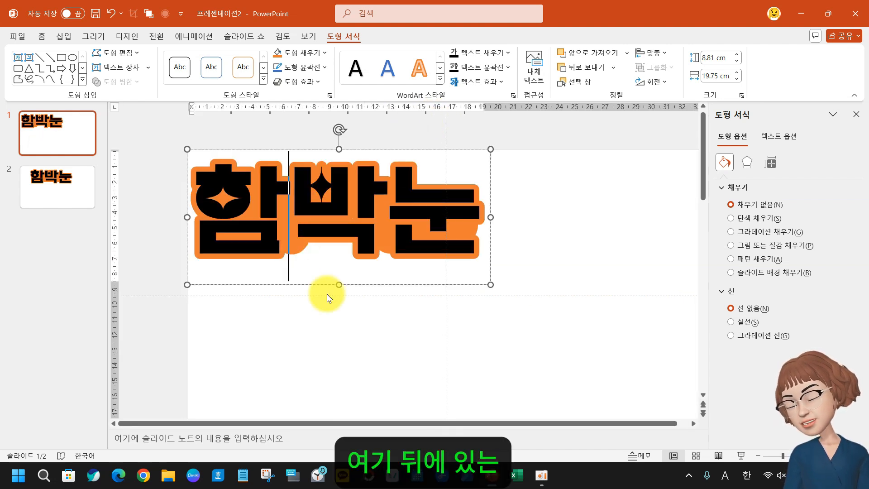
{"action": "left_click_drag", "start_coordinate": [437, 287], "coordinate": [461, 425]}
{"action": "key", "text": "ctrl+z"}
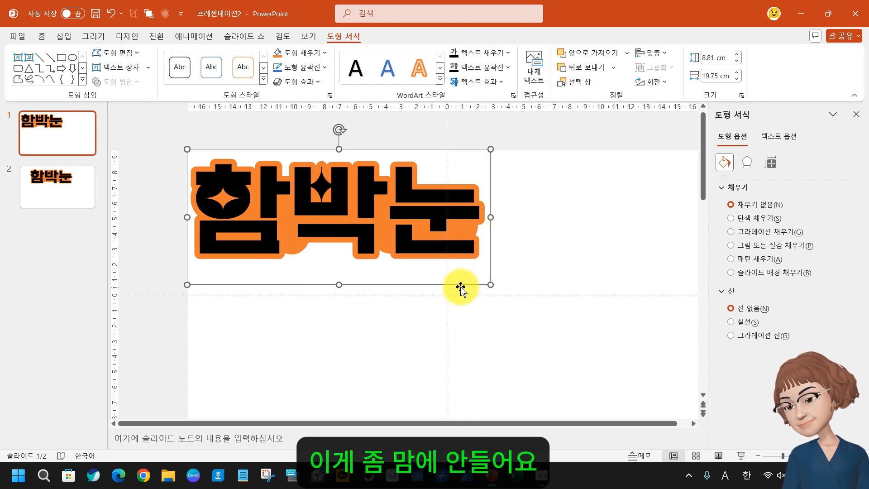
Move the black 함박눈 aside and shift the two orange ellipses that stick out below 박 inward, within the orange outline
{"action": "left_click_drag", "start_coordinate": [460, 287], "coordinate": [576, 415]}
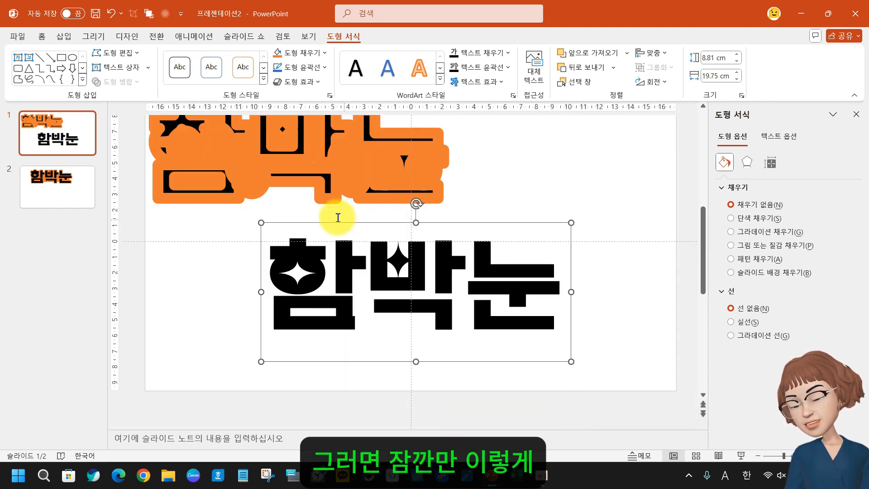
{"action": "left_click", "coordinate": [248, 184]}
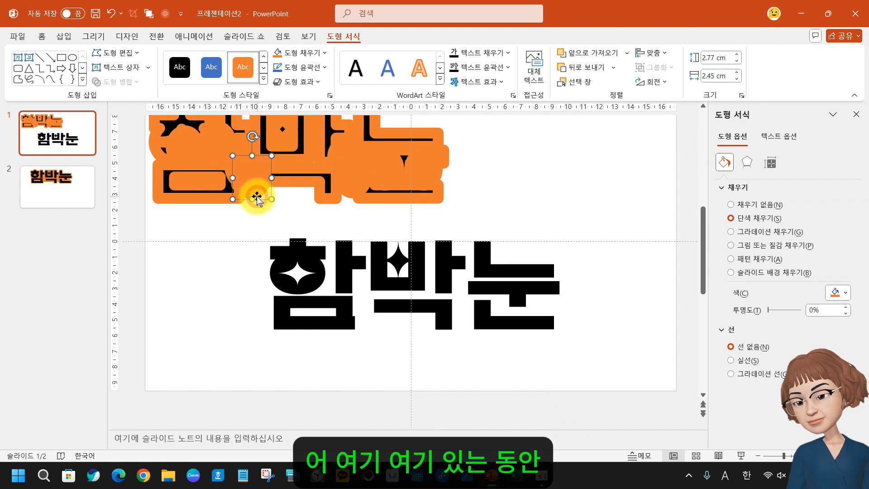
{"action": "left_click_drag", "start_coordinate": [254, 175], "coordinate": [287, 160]}
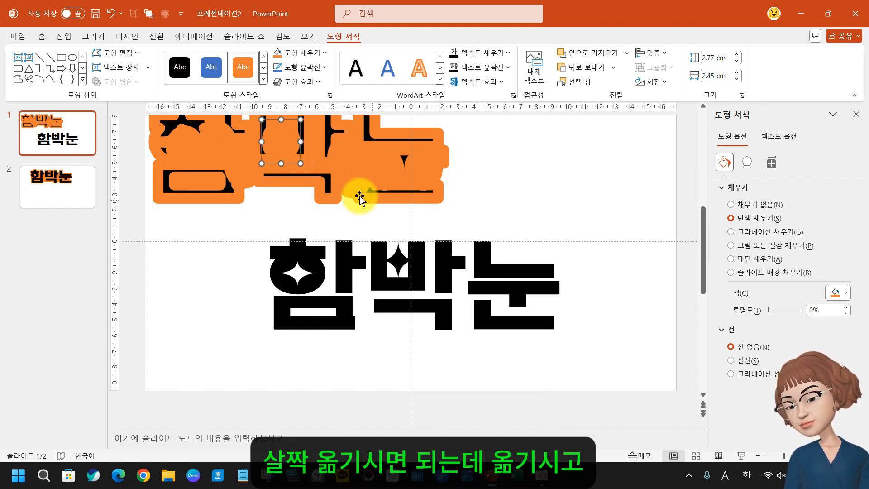
{"action": "left_click", "coordinate": [491, 185]}
{"action": "left_click", "coordinate": [361, 180]}
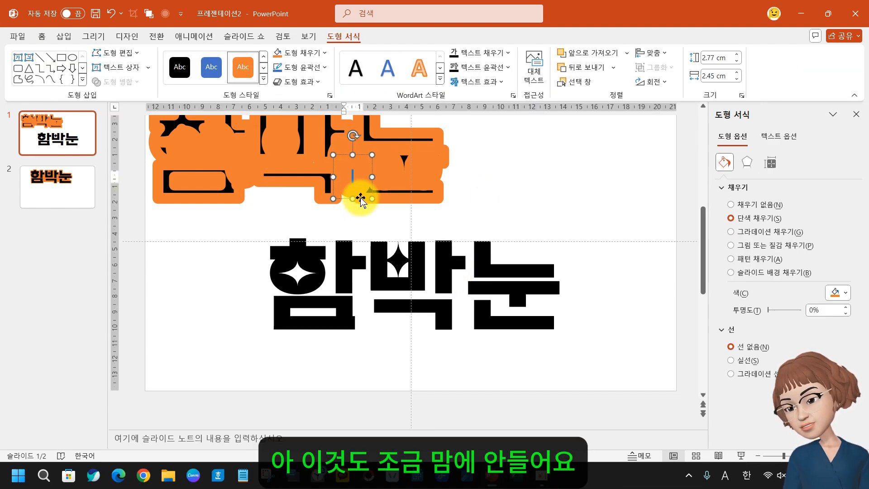
{"action": "mouse_move", "coordinate": [360, 198]}
{"action": "left_mouse_down"}
{"action": "mouse_move", "coordinate": [360, 166]}
{"action": "mouse_move", "coordinate": [350, 187]}
{"action": "left_mouse_up"}
Place the black 함박눈 back over the orange lettering and fine-tune its alignment with the outline
{"action": "left_click", "coordinate": [484, 288]}
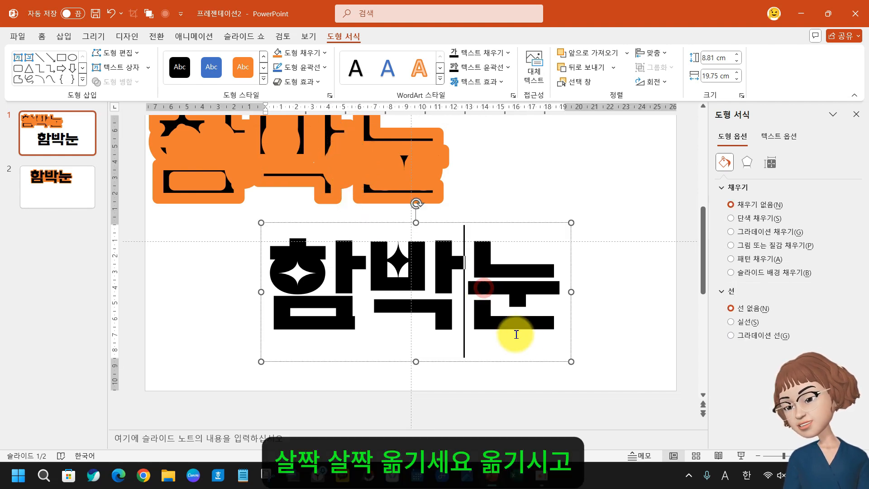
{"action": "left_click_drag", "start_coordinate": [527, 361], "coordinate": [408, 233]}
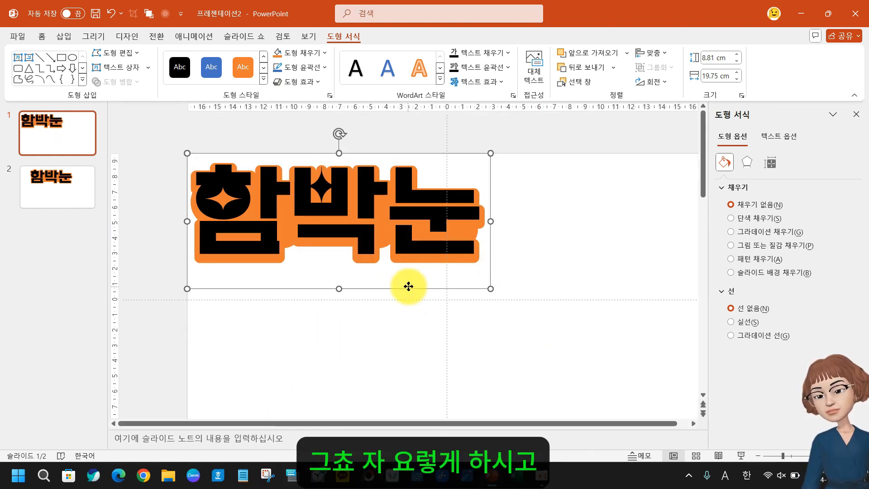
{"action": "left_click", "coordinate": [384, 236]}
{"action": "left_click", "coordinate": [431, 285]}
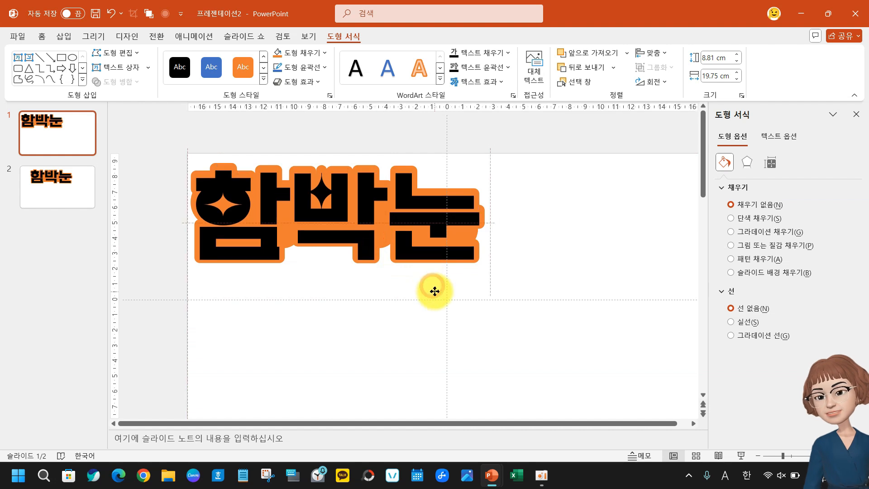
{"action": "left_click", "coordinate": [556, 322]}
{"action": "left_click_drag", "start_coordinate": [589, 330], "coordinate": [429, 309]}
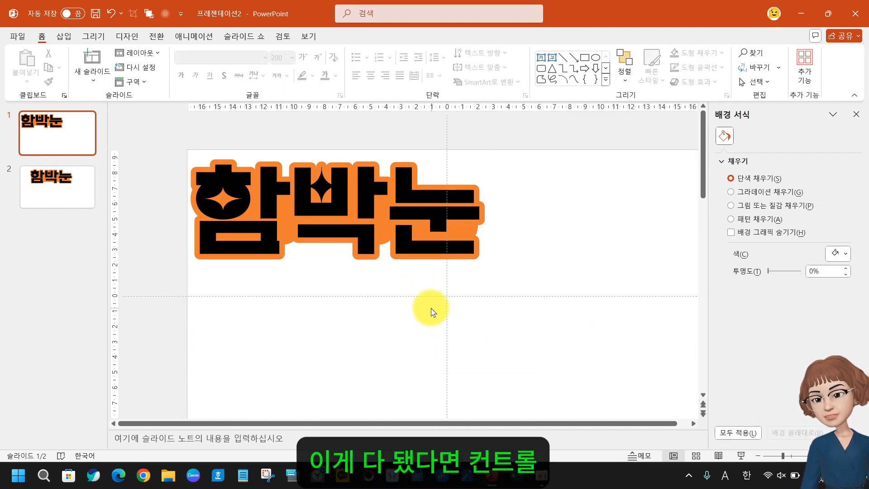
{"action": "key", "text": "ctrl+a"}
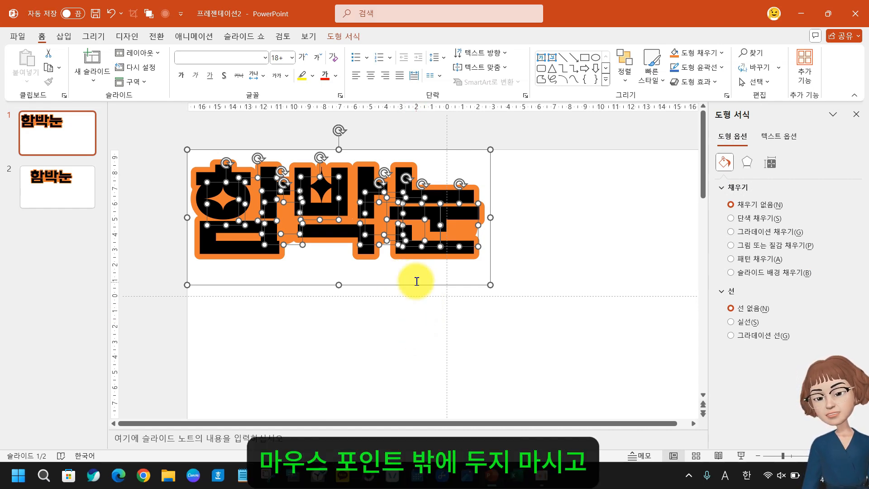
{"action": "left_click", "coordinate": [351, 181]}
{"action": "right_click", "coordinate": [350, 183]}
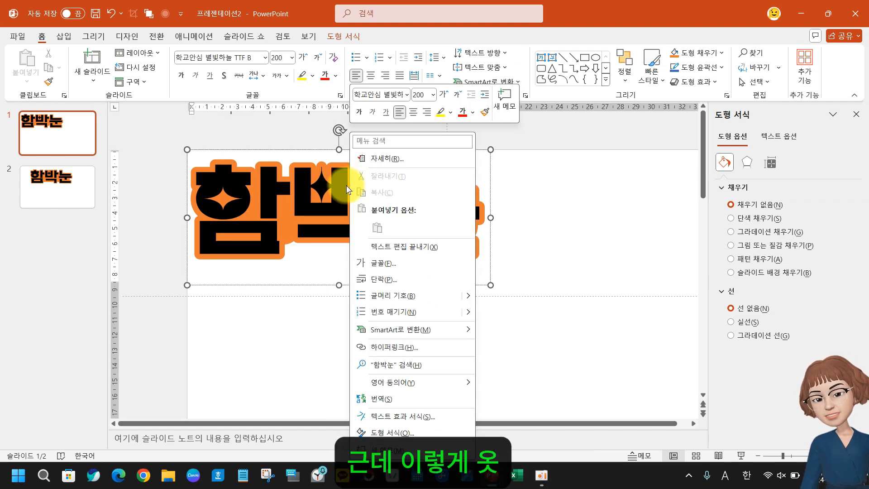
{"action": "left_click", "coordinate": [562, 254]}
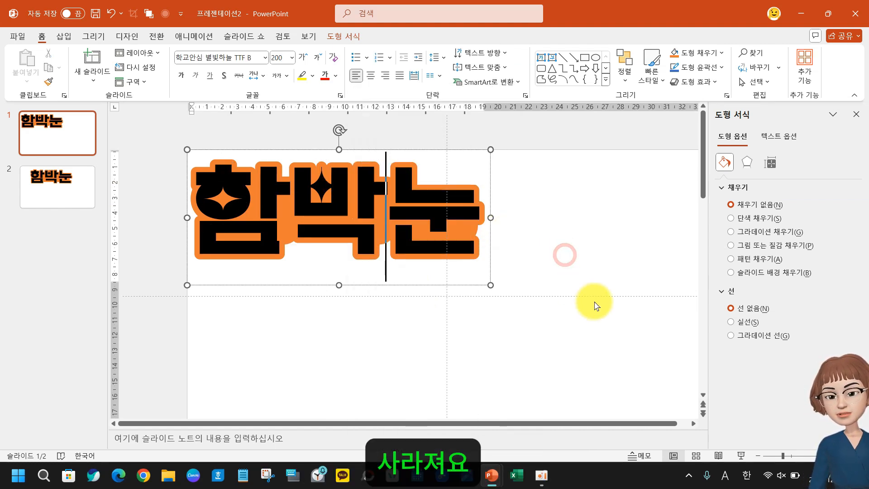
Group all the lettering and filler shapes on slide 1 and shift the group slightly away from the slide's upper-left corner
{"action": "key", "text": "ctrl+a"}
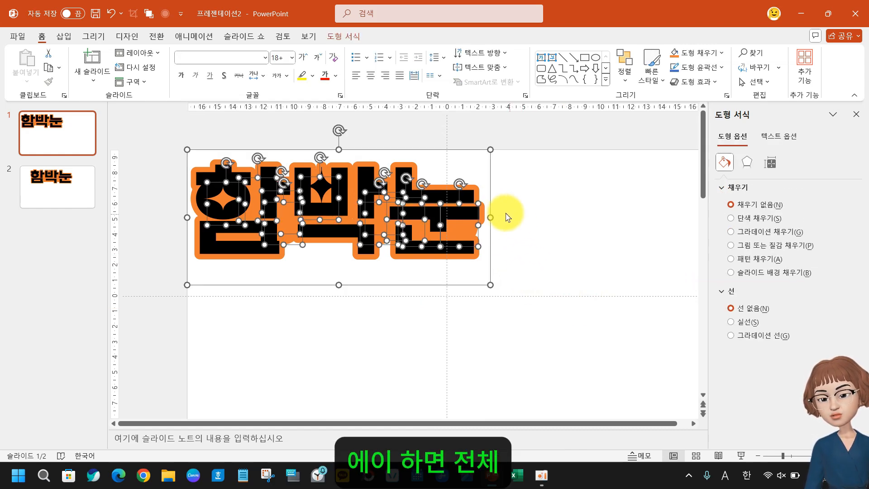
{"action": "right_click", "coordinate": [464, 286]}
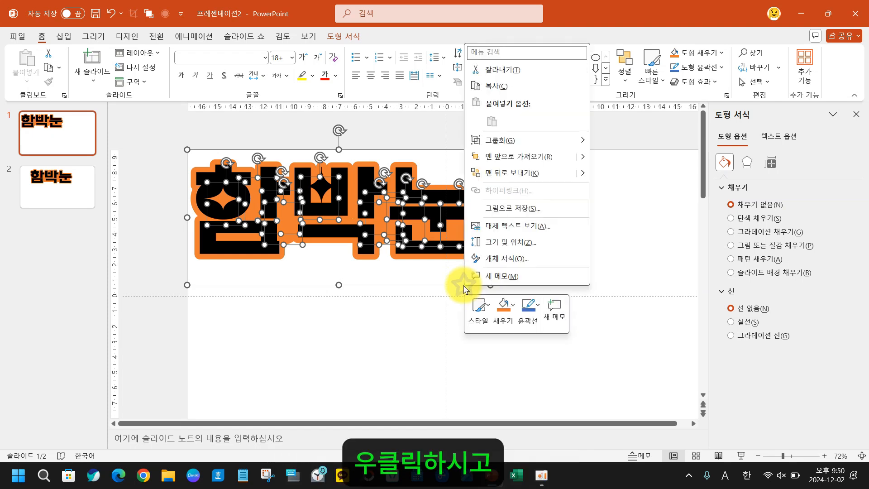
{"action": "left_click", "coordinate": [516, 141]}
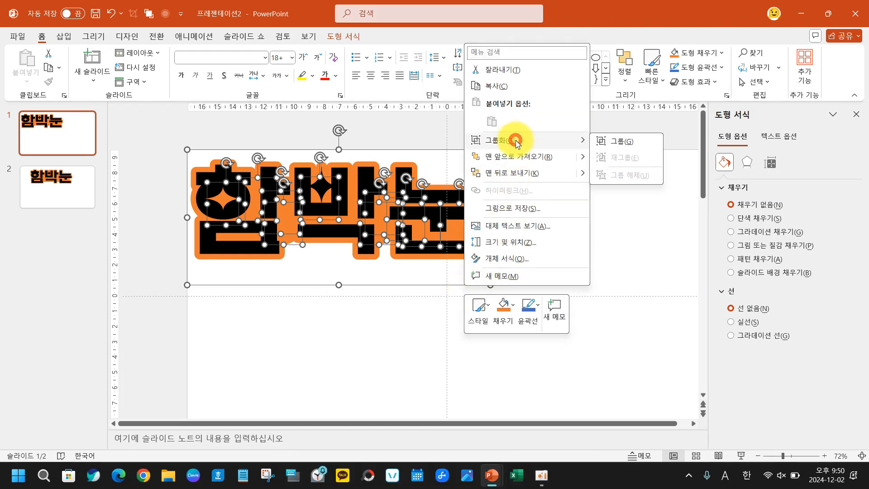
{"action": "left_click", "coordinate": [625, 141]}
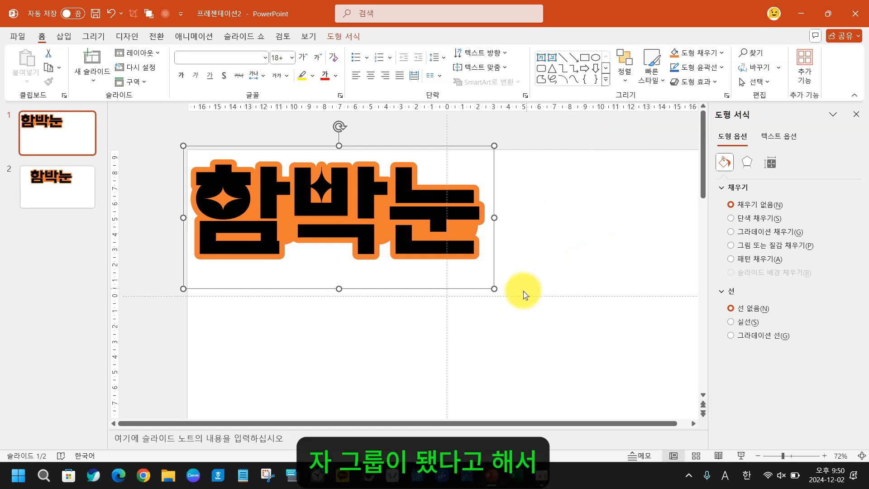
{"action": "left_click_drag", "start_coordinate": [467, 285], "coordinate": [500, 305]}
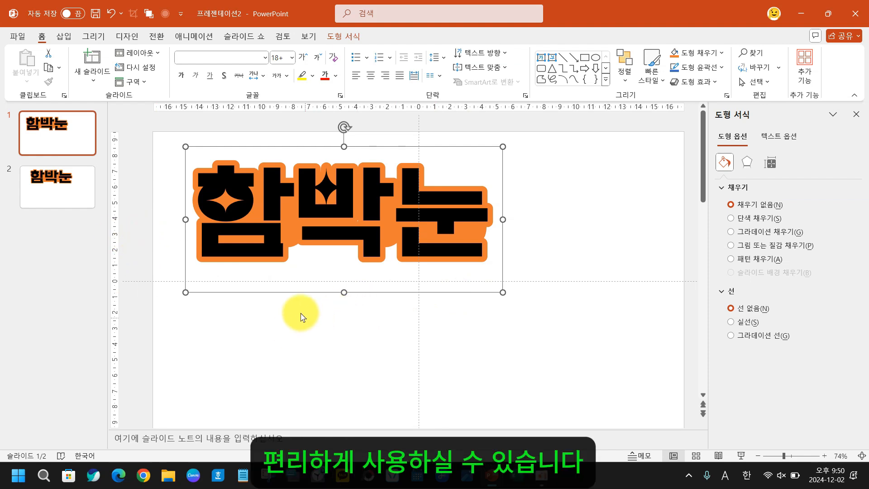
Duplicate slide 2 and, on the new slide 3, move the black 함박눈 text box slightly down off the orange lettering
{"action": "left_click", "coordinate": [57, 180]}
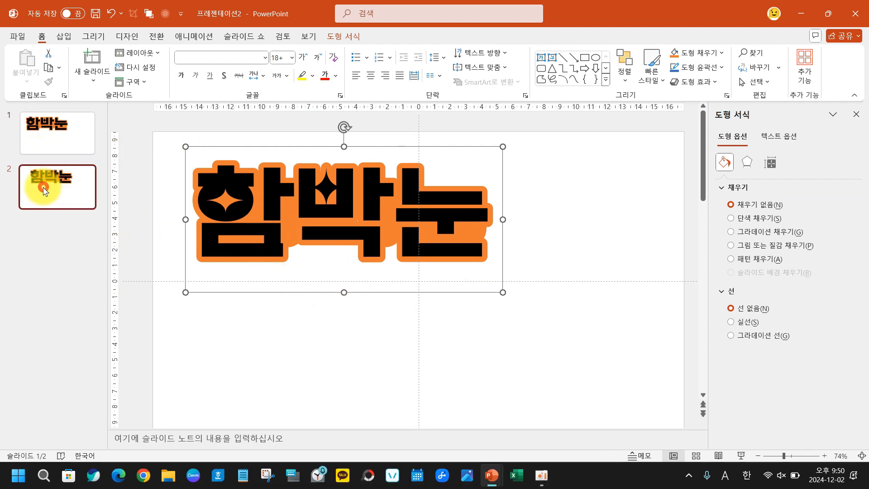
{"action": "key", "text": "ctrl+d"}
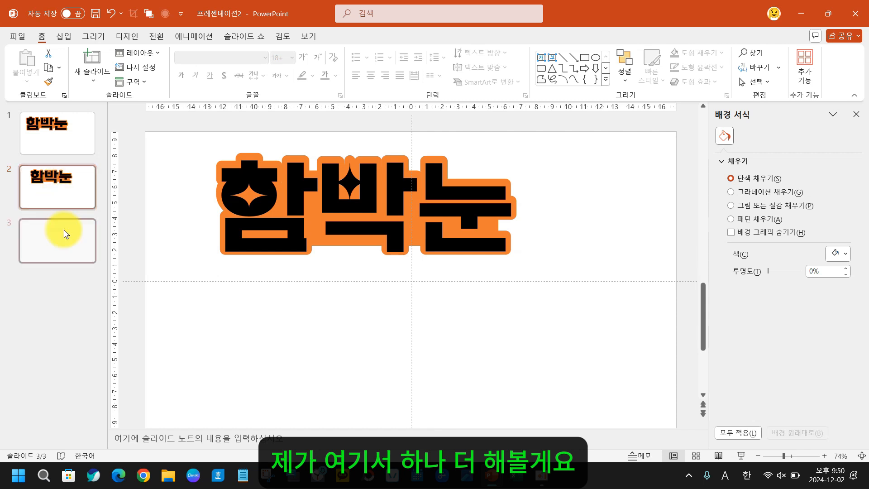
{"action": "left_click", "coordinate": [356, 228]}
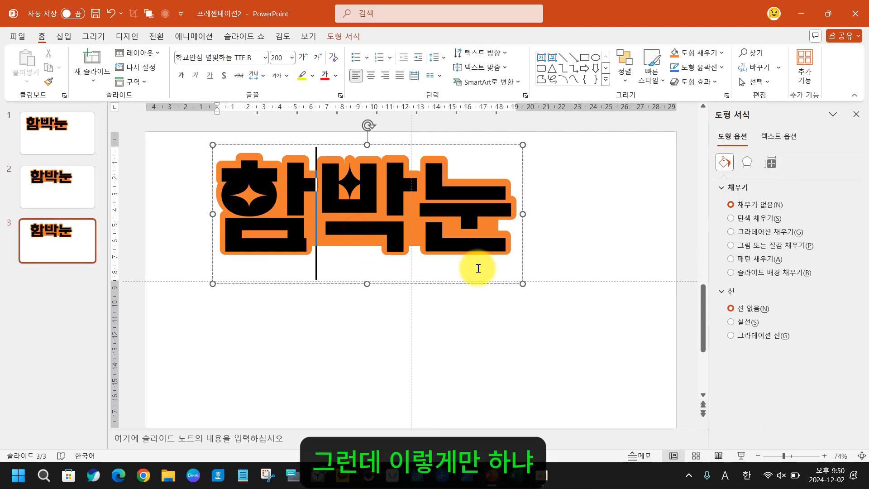
{"action": "left_click", "coordinate": [477, 282]}
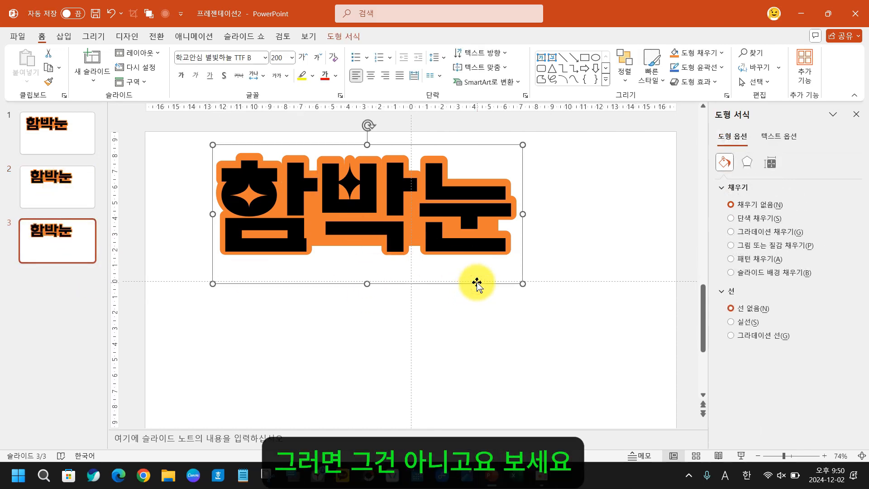
{"action": "left_click_drag", "start_coordinate": [477, 282], "coordinate": [485, 307]}
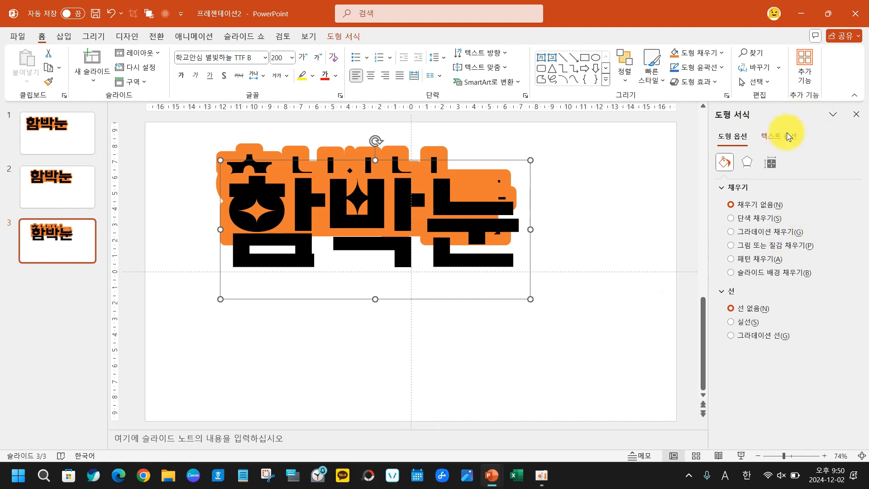
Give the black 함박눈 a solid white text outline 9.25 pt wide and place it back over the orange lettering
{"action": "left_click", "coordinate": [785, 138]}
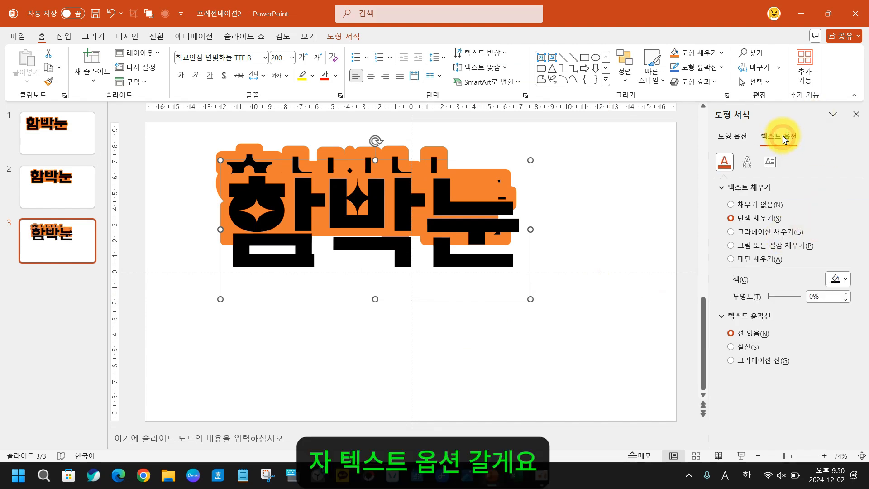
{"action": "left_click", "coordinate": [747, 347]}
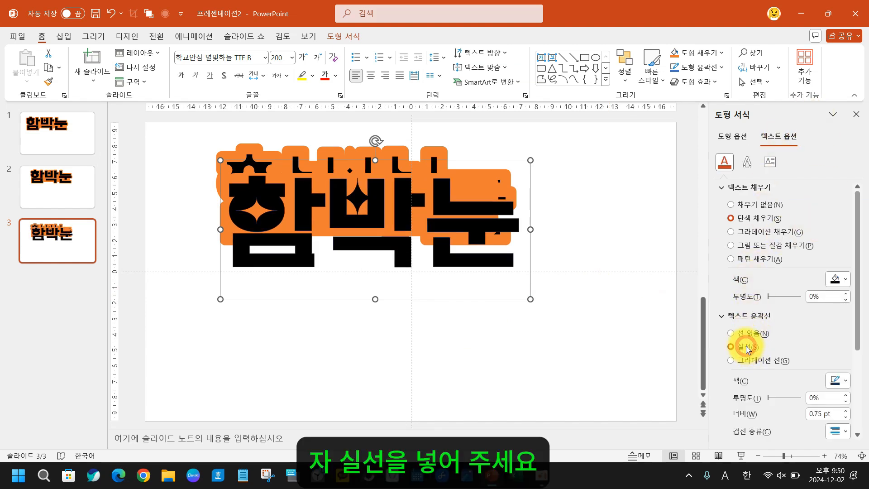
{"action": "left_click", "coordinate": [844, 381]}
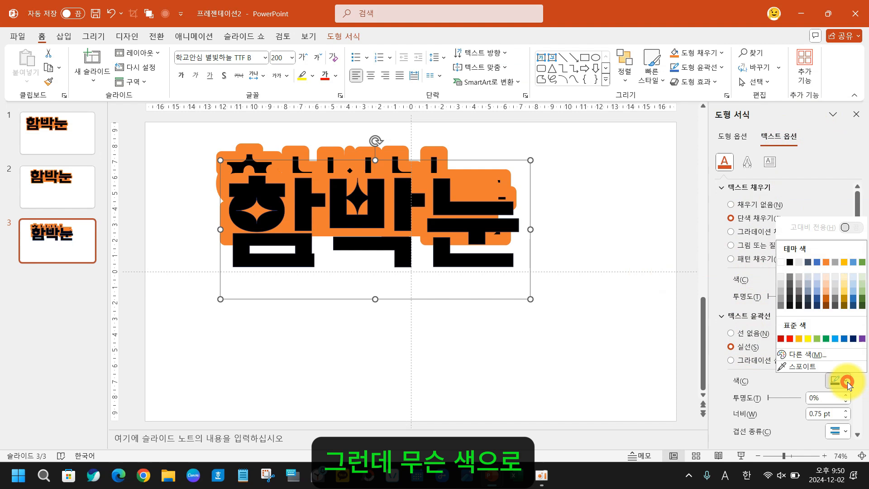
{"action": "left_click", "coordinate": [782, 263]}
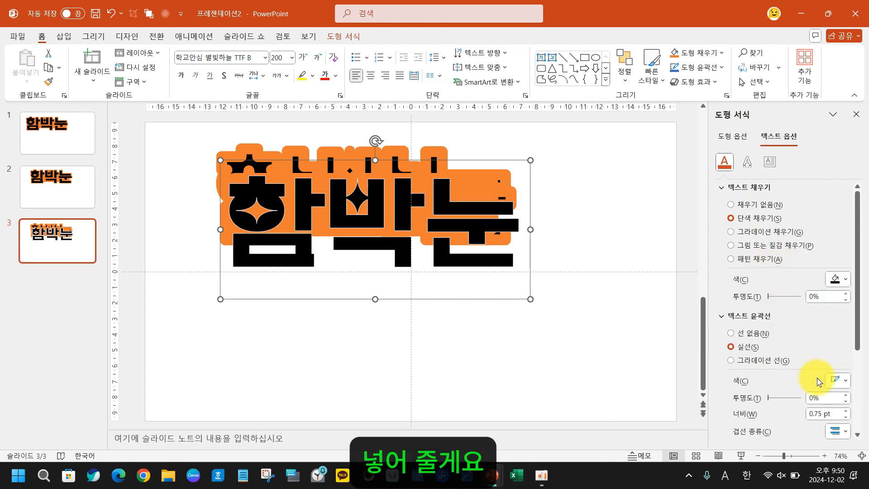
{"action": "left_click", "coordinate": [845, 411]}
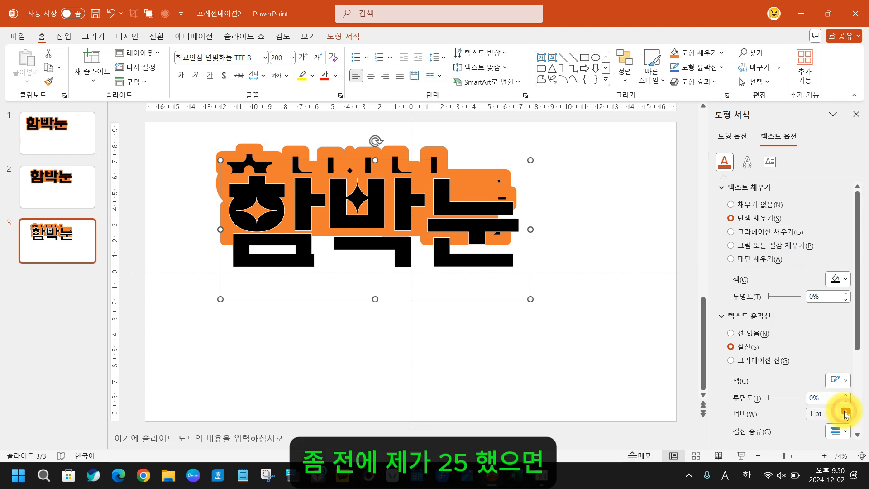
{"action": "left_click", "coordinate": [845, 411]}
{"action": "left_click_drag", "start_coordinate": [845, 411], "coordinate": [845, 414]}
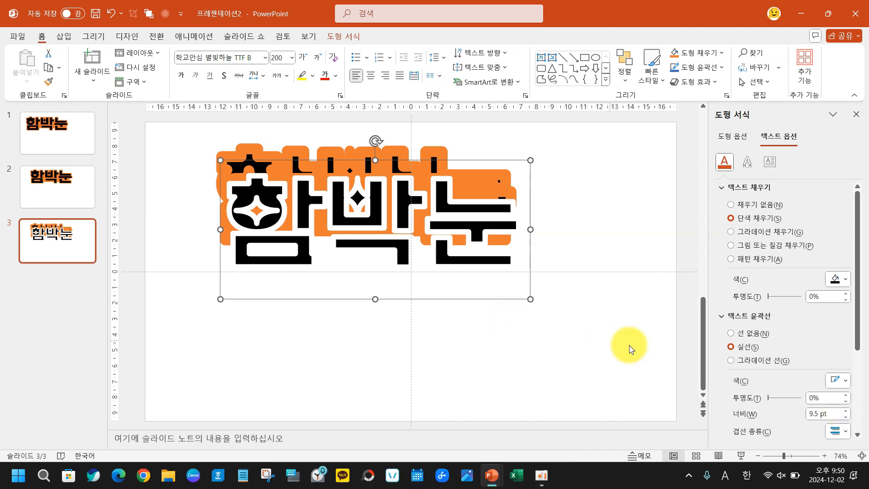
{"action": "left_click_drag", "start_coordinate": [845, 411], "coordinate": [846, 417]}
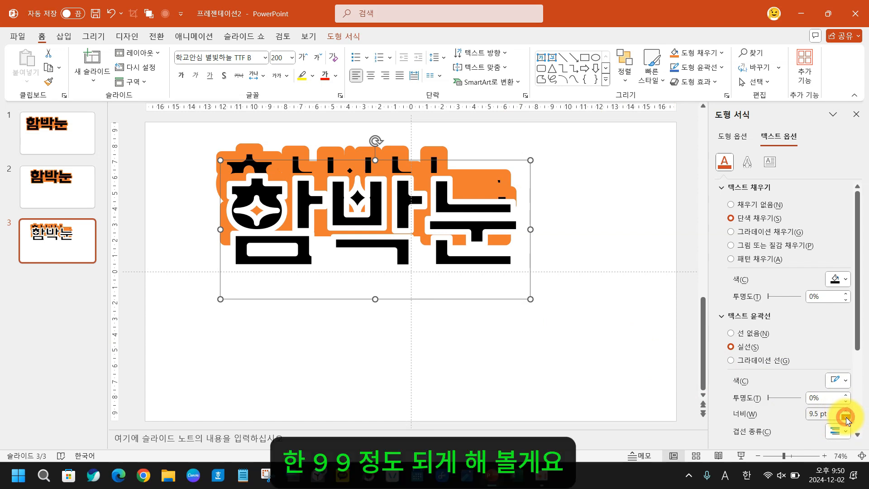
{"action": "left_click", "coordinate": [845, 417]}
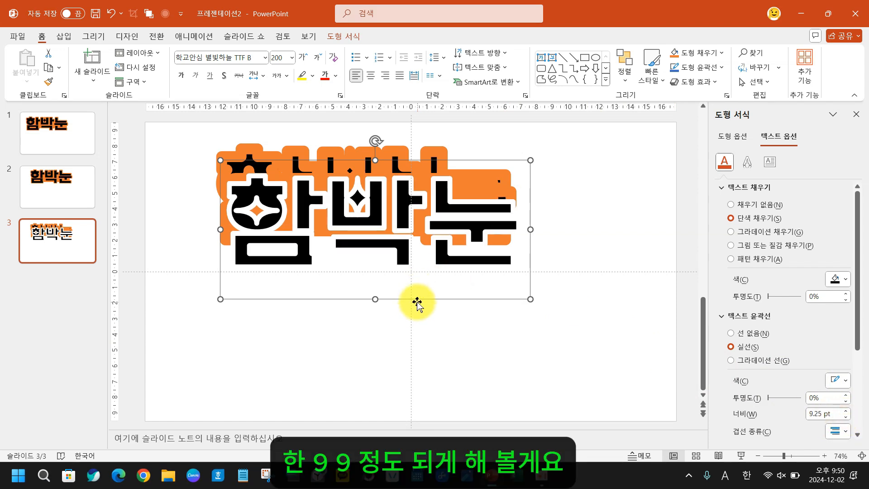
{"action": "left_click_drag", "start_coordinate": [417, 302], "coordinate": [414, 277]}
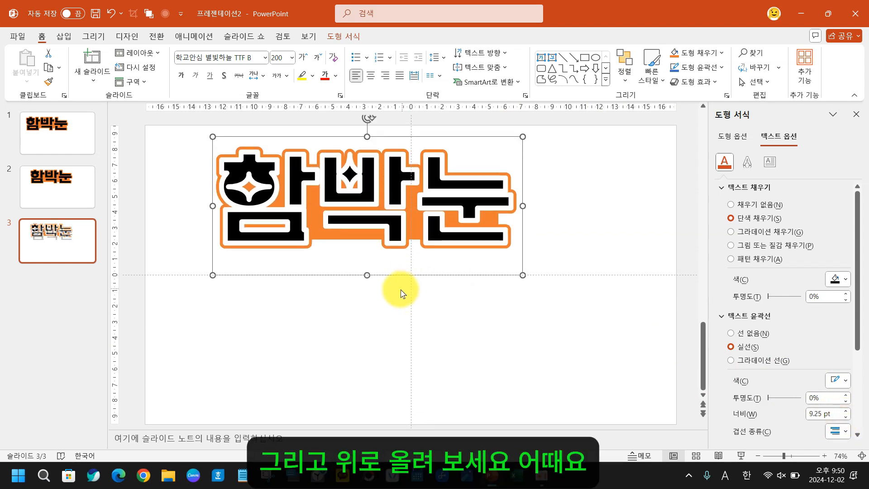
Duplicate slide 3 and move the white-outlined 함박눈 on the copy below the orange lettering
{"action": "left_click", "coordinate": [45, 232]}
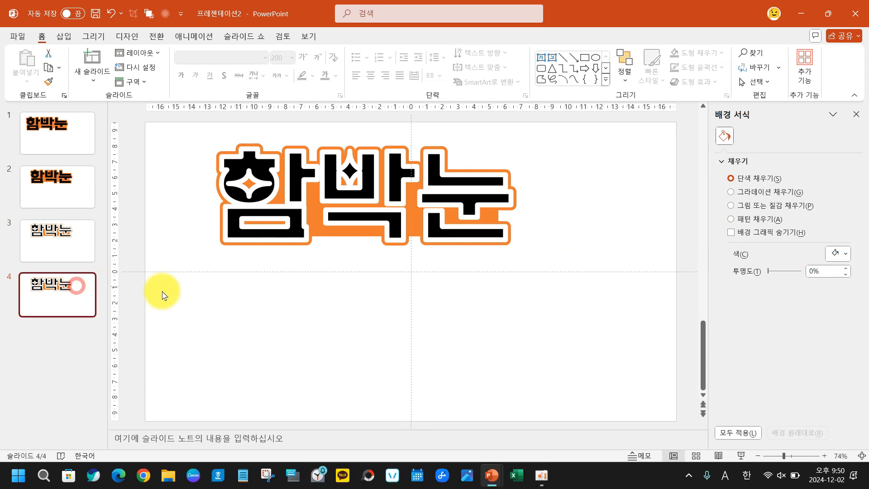
{"action": "left_click", "coordinate": [342, 195]}
{"action": "left_click_drag", "start_coordinate": [465, 273], "coordinate": [533, 406]}
Delete the orange rounded rectangle on slide 4 and move the orange-outlined 함박눈 toward the slide's upper-left corner
{"action": "left_click", "coordinate": [243, 229]}
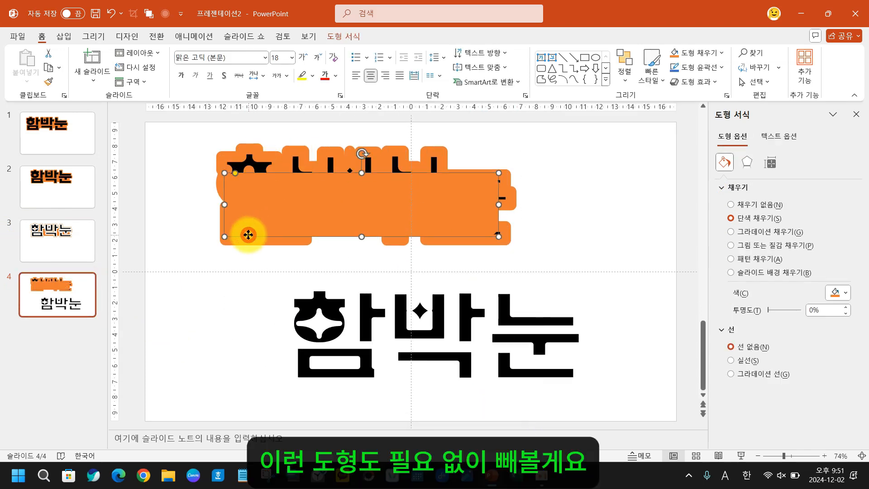
{"action": "left_click_drag", "start_coordinate": [246, 233], "coordinate": [199, 330]}
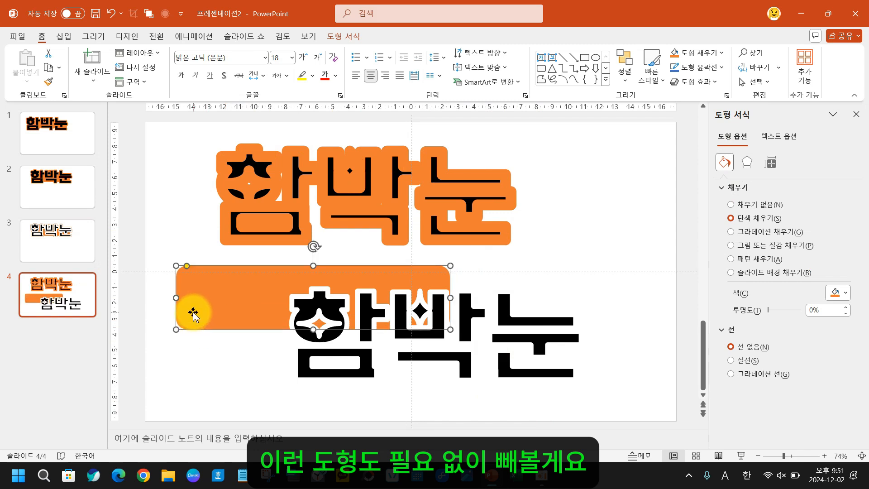
{"action": "key", "text": "Delete"}
{"action": "left_click", "coordinate": [443, 272]}
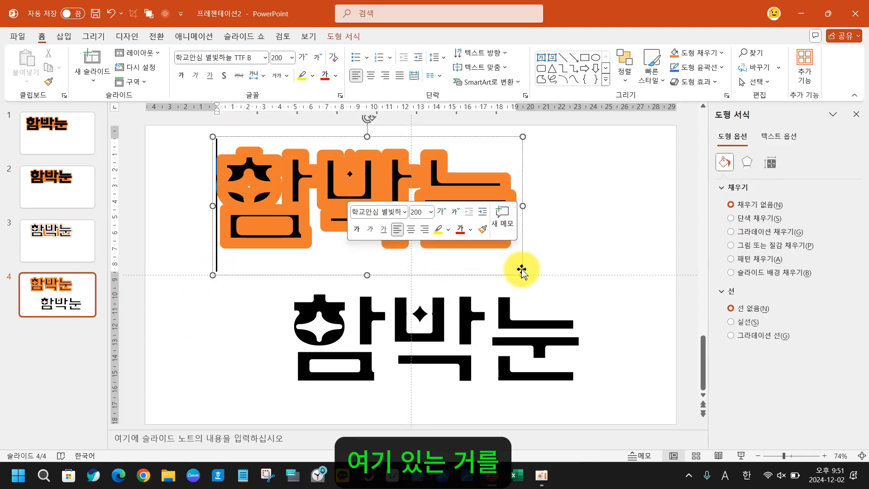
{"action": "left_click_drag", "start_coordinate": [501, 277], "coordinate": [443, 268]}
Select the orange-outlined 함박눈 text box and open its text outline width for editing
{"action": "left_click", "coordinate": [461, 388]}
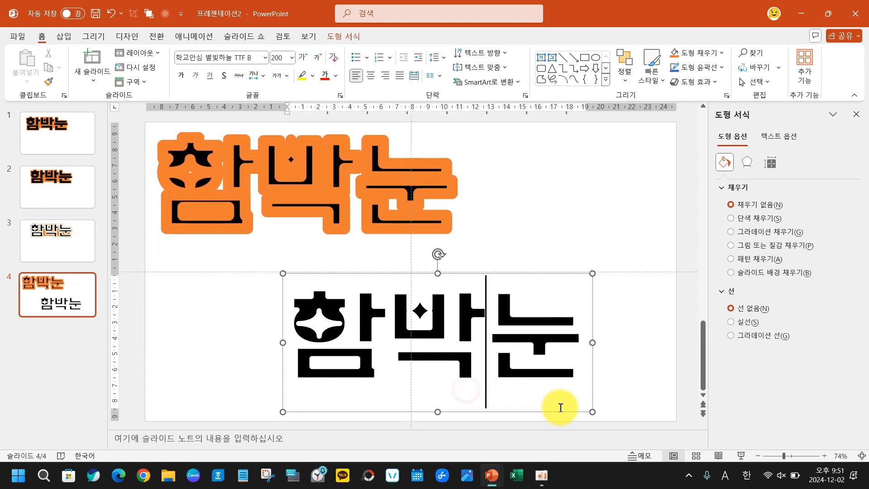
{"action": "left_click", "coordinate": [261, 183]}
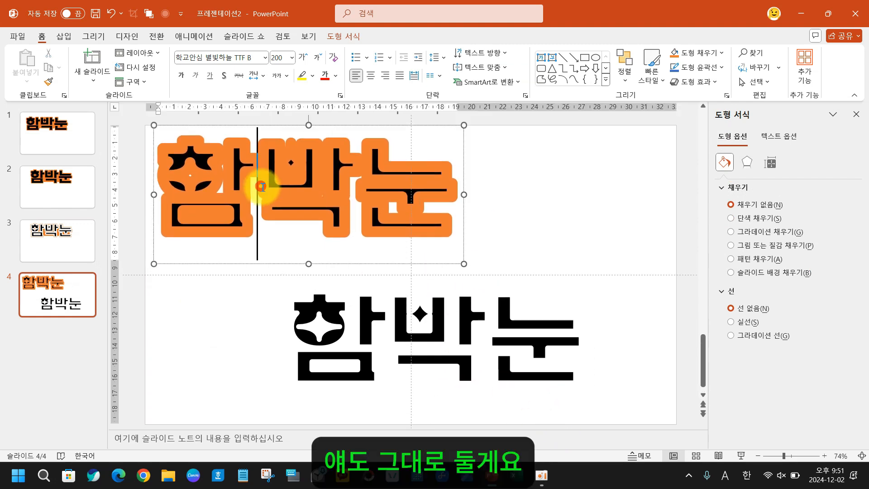
{"action": "left_click", "coordinate": [189, 267]}
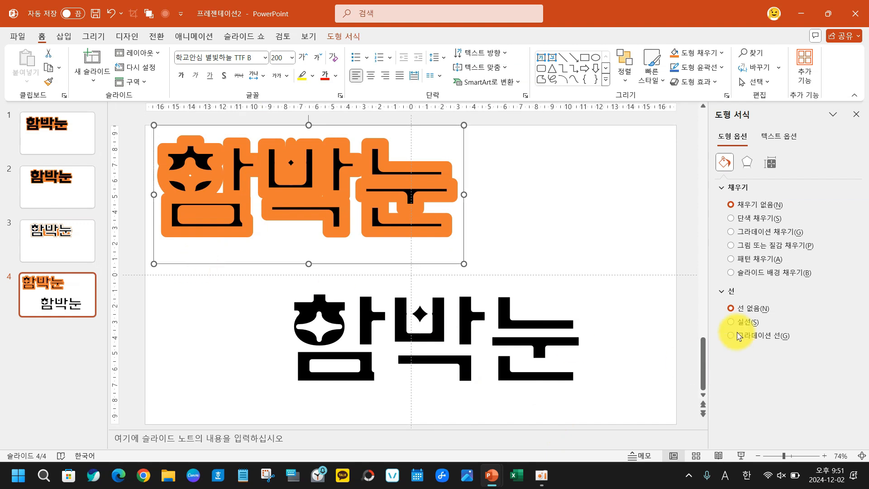
{"action": "left_click", "coordinate": [782, 138]}
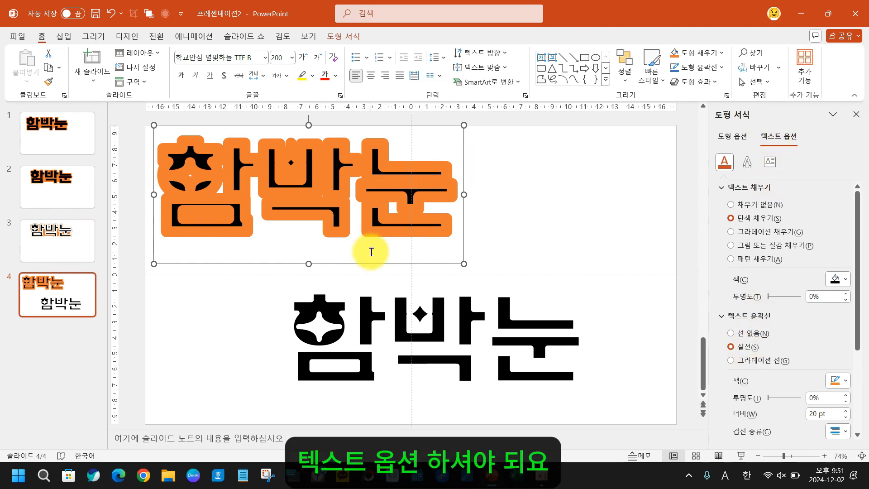
{"action": "scroll", "coordinate": [837, 410], "scroll_direction": "down", "scroll_amount": 1}
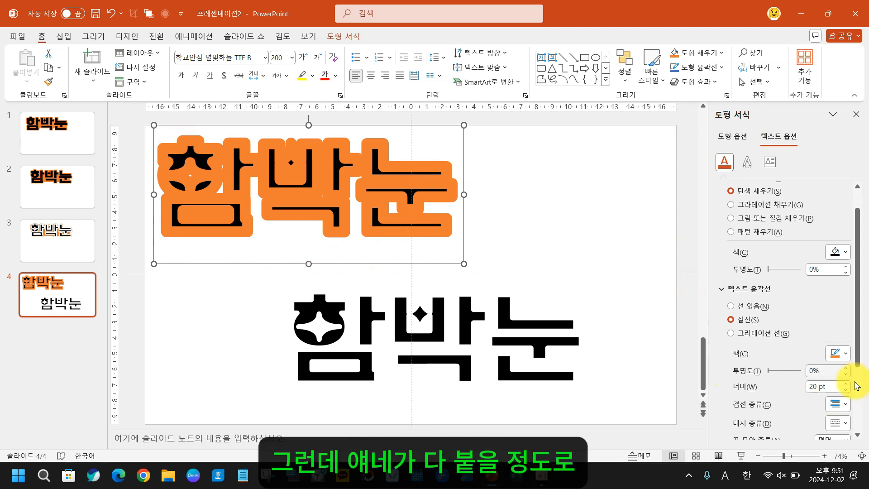
{"action": "left_click", "coordinate": [807, 386]}
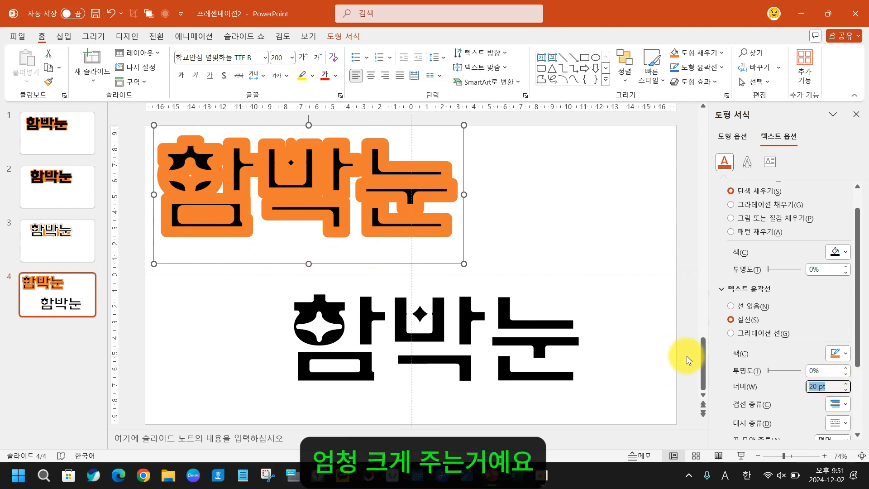
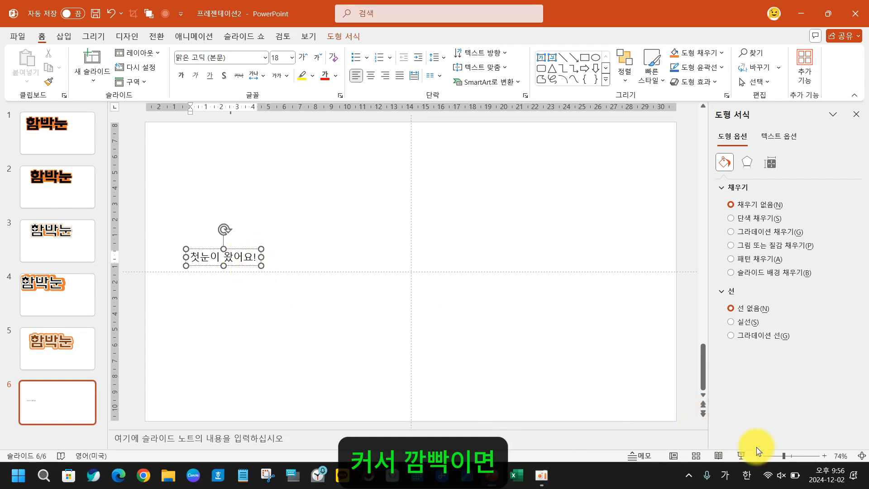
Select the whole 첫눈이 왔어요! text box on slide 6 and change its font to Y 최애 Bold
{"action": "left_click", "coordinate": [795, 456]}
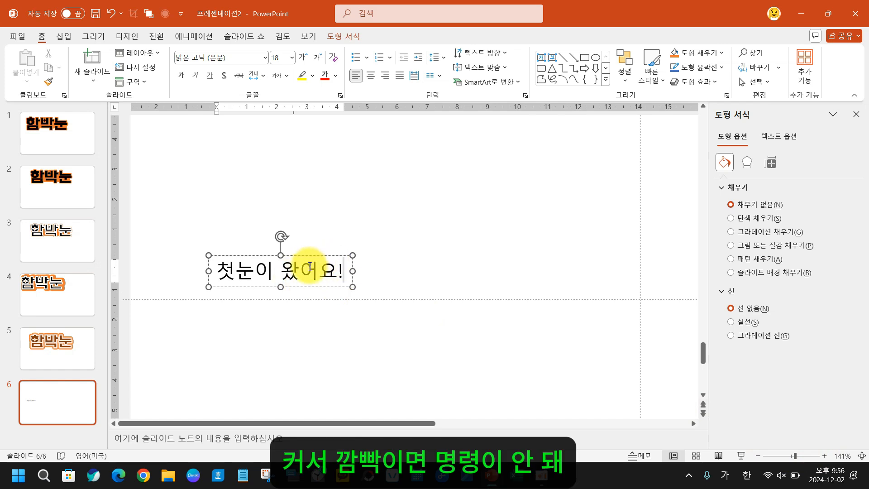
{"action": "left_click", "coordinate": [298, 275]}
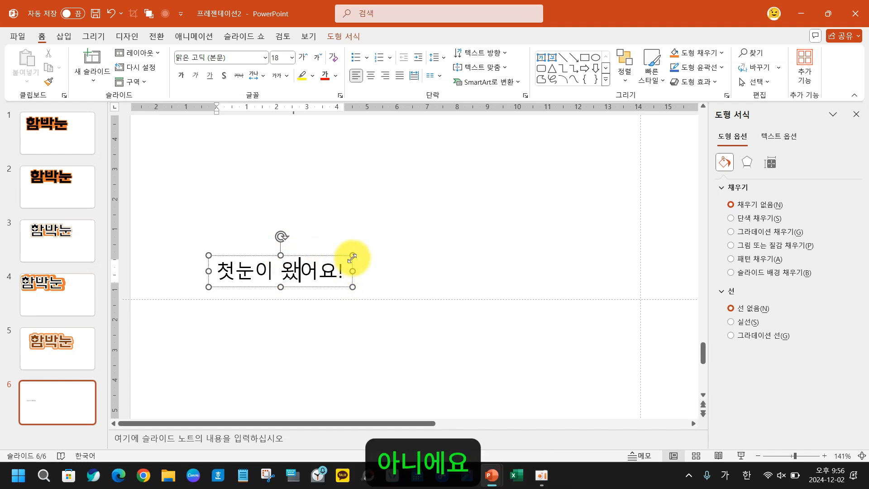
{"action": "key", "text": "Escape"}
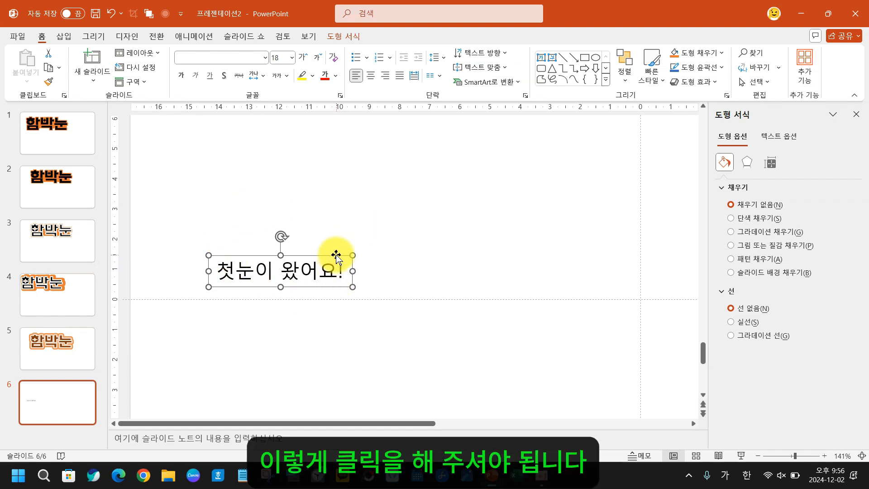
{"action": "left_click", "coordinate": [265, 58]}
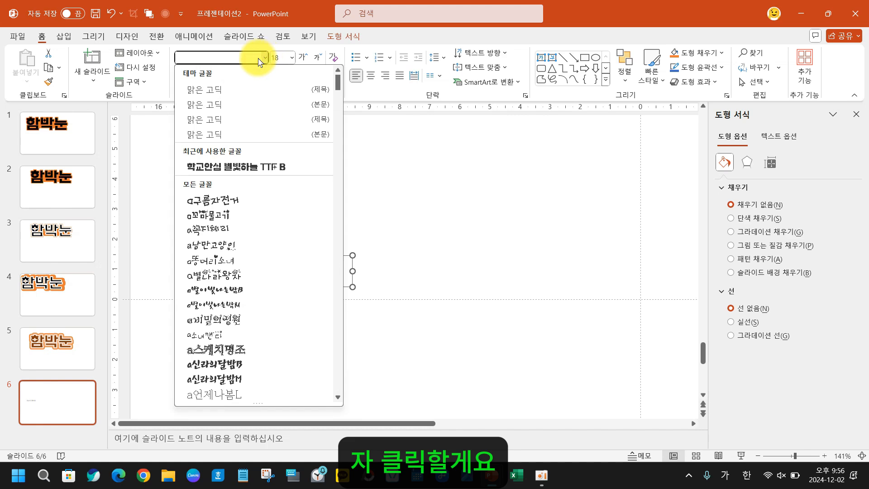
{"action": "scroll", "coordinate": [247, 306], "scroll_direction": "down", "scroll_amount": 10}
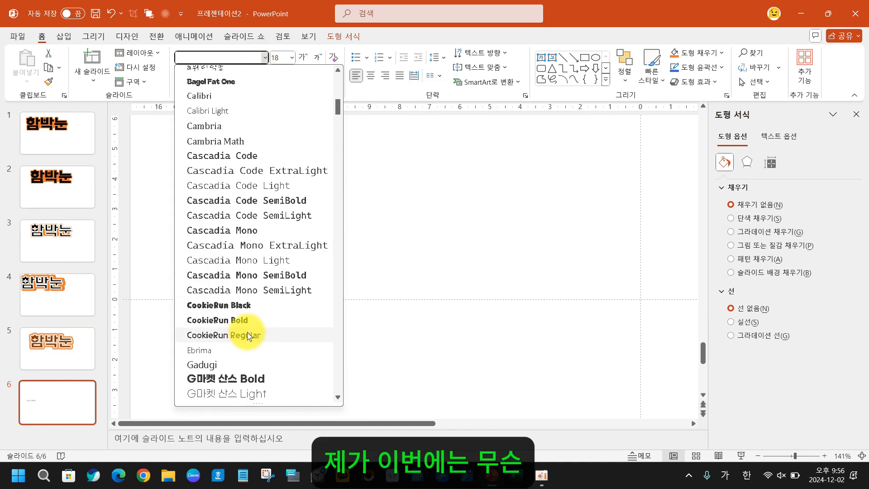
{"action": "scroll", "coordinate": [247, 336], "scroll_direction": "down", "scroll_amount": 6}
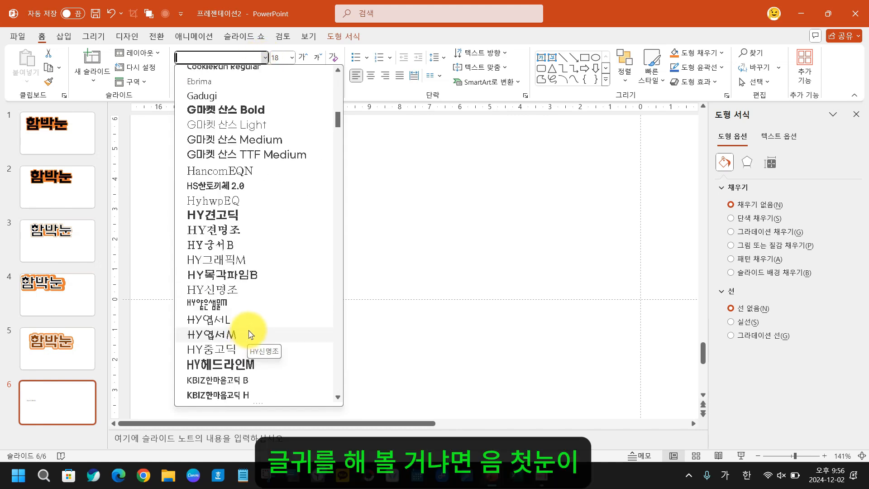
{"action": "scroll", "coordinate": [251, 335], "scroll_direction": "down", "scroll_amount": 6}
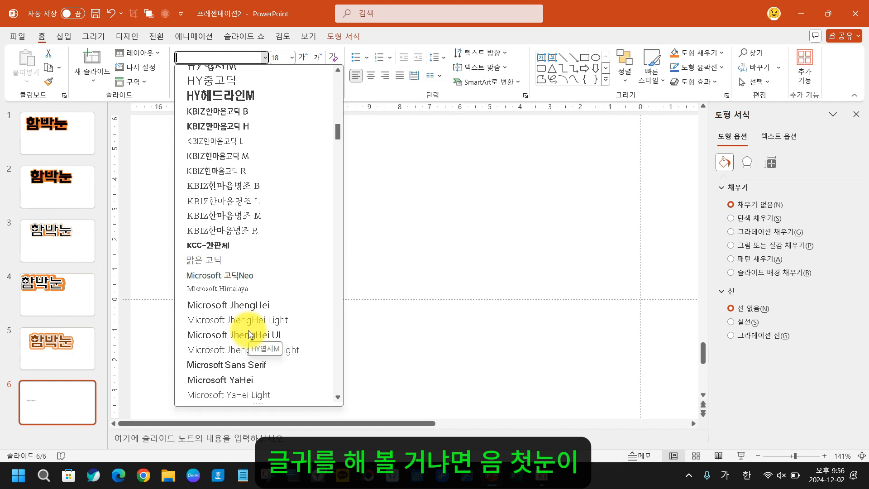
{"action": "scroll", "coordinate": [250, 335], "scroll_direction": "down", "scroll_amount": 6}
{"action": "scroll", "coordinate": [251, 335], "scroll_direction": "down", "scroll_amount": 9}
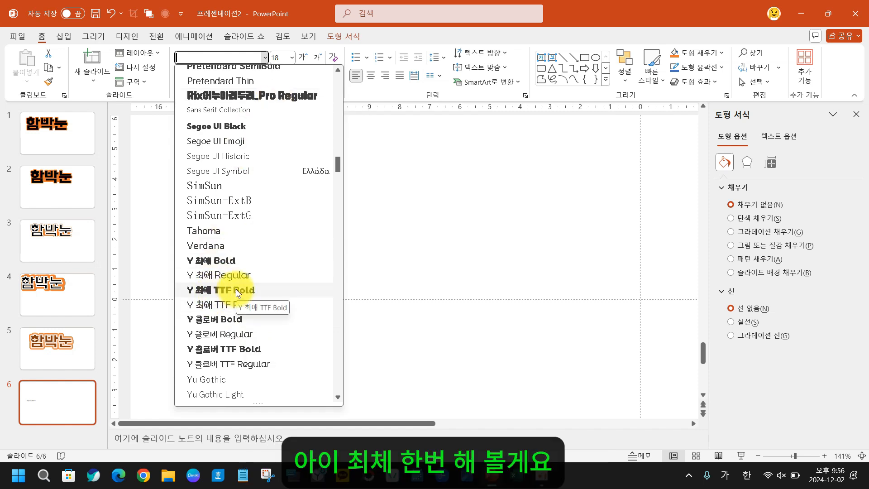
{"action": "left_click", "coordinate": [230, 260]}
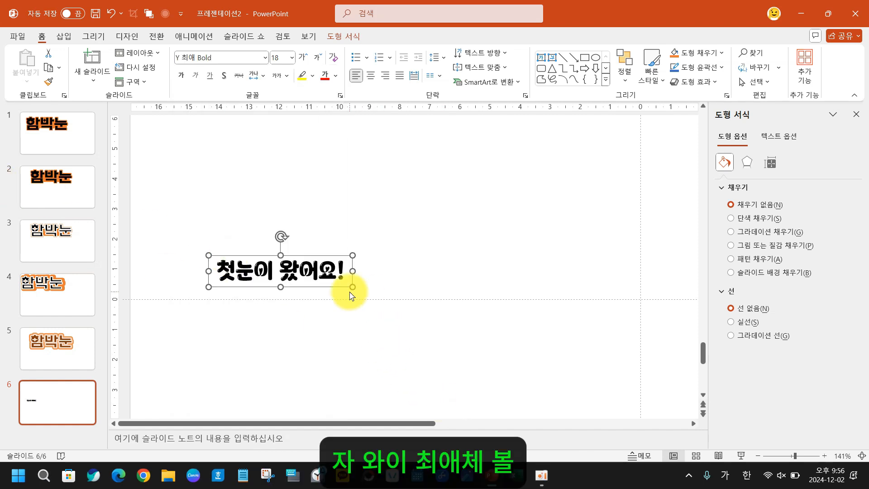
Try a font size of 146 for the 첫눈이 왔어요! text and shift the text box to fit the slide
{"action": "left_click", "coordinate": [279, 61]}
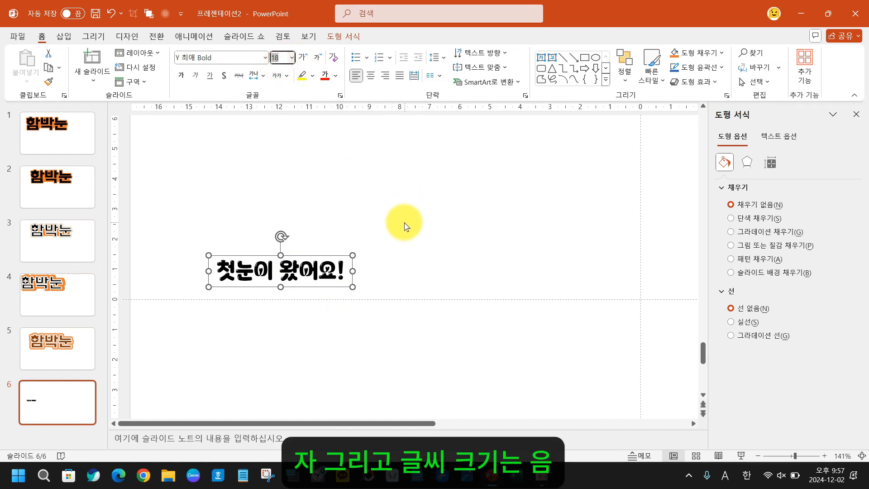
{"action": "type", "text": "146"}
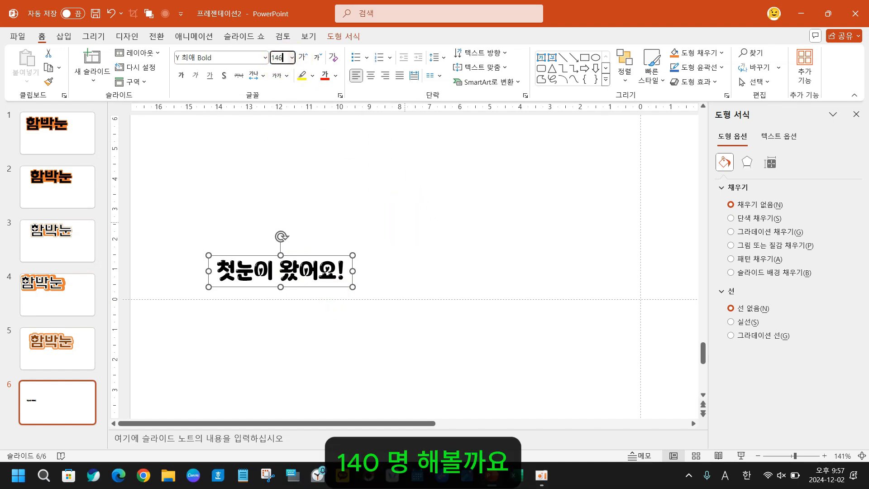
{"action": "key", "text": "Return"}
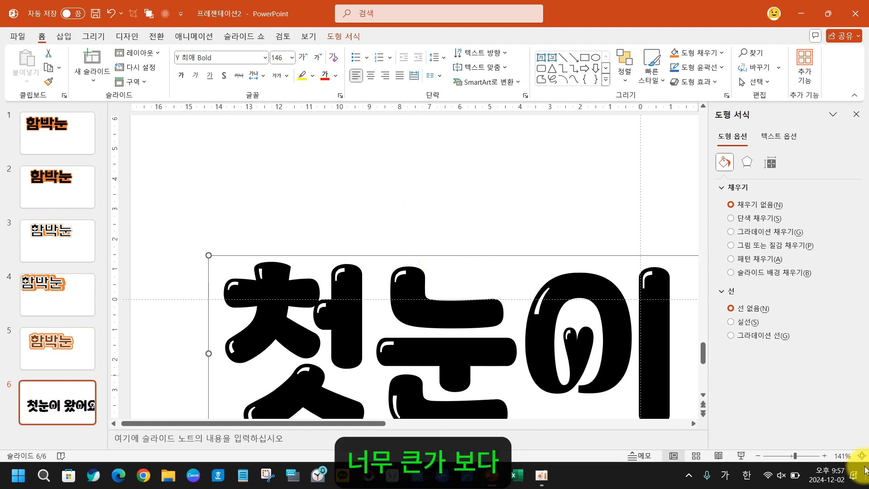
{"action": "left_click", "coordinate": [786, 455]}
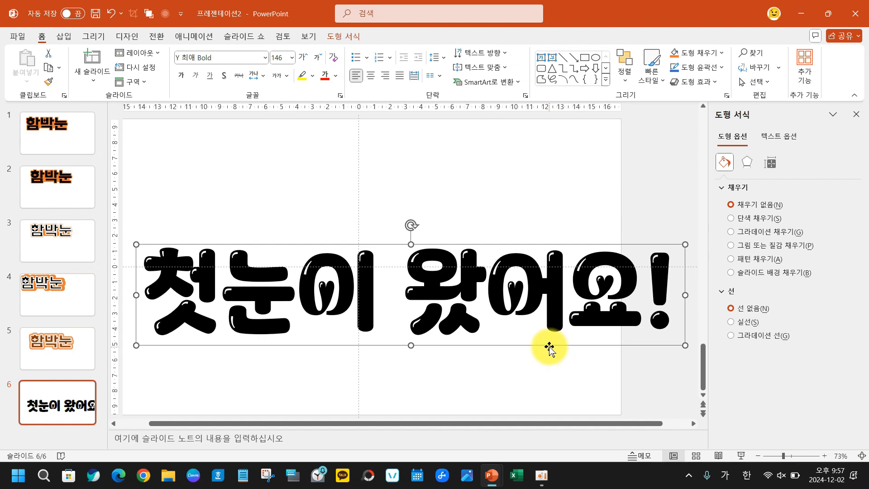
{"action": "left_click_drag", "start_coordinate": [550, 346], "coordinate": [517, 366]}
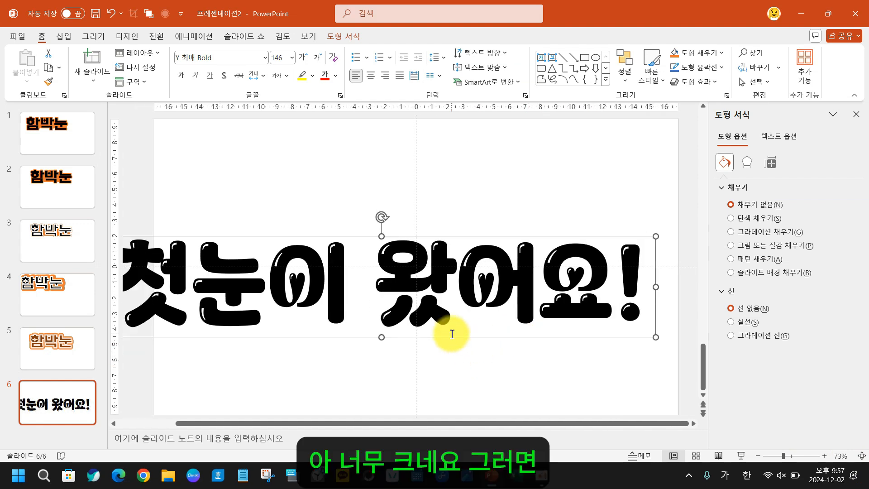
Set the 첫눈이 왔어요! font size to 130 and move the text box to the centre of the slide
{"action": "left_click", "coordinate": [281, 58]}
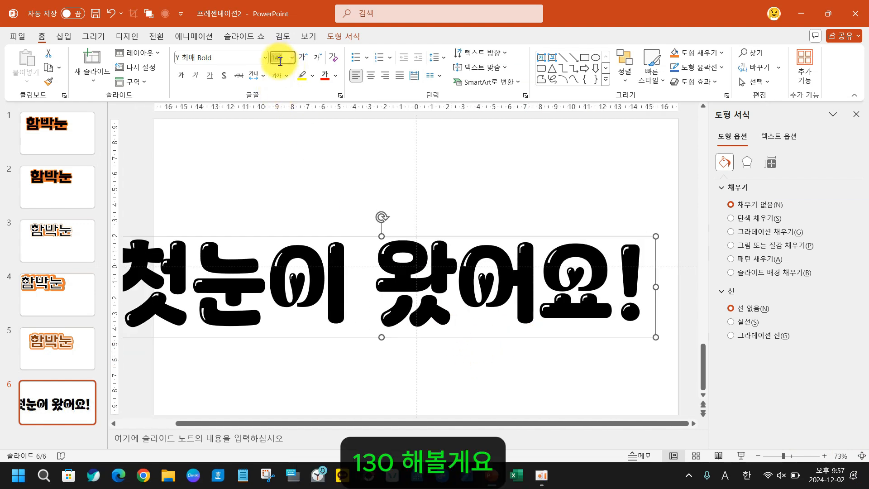
{"action": "type", "text": "130"}
{"action": "key", "text": "Return"}
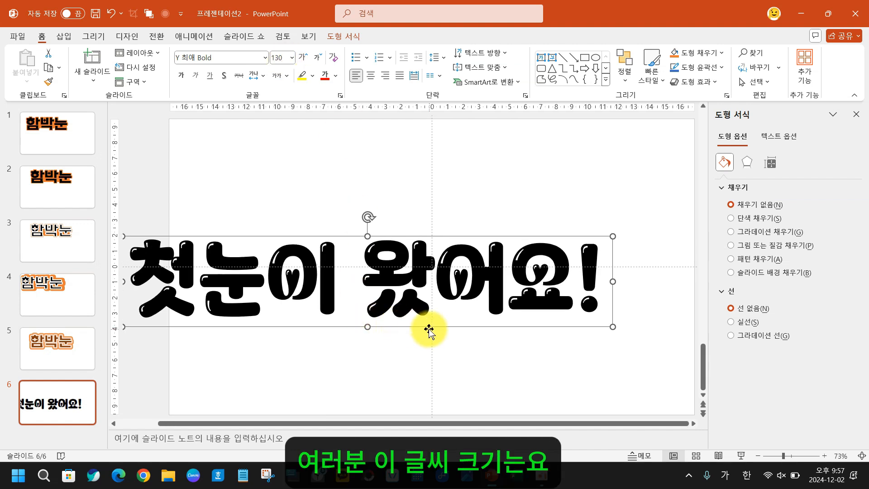
{"action": "left_click_drag", "start_coordinate": [431, 326], "coordinate": [495, 311]}
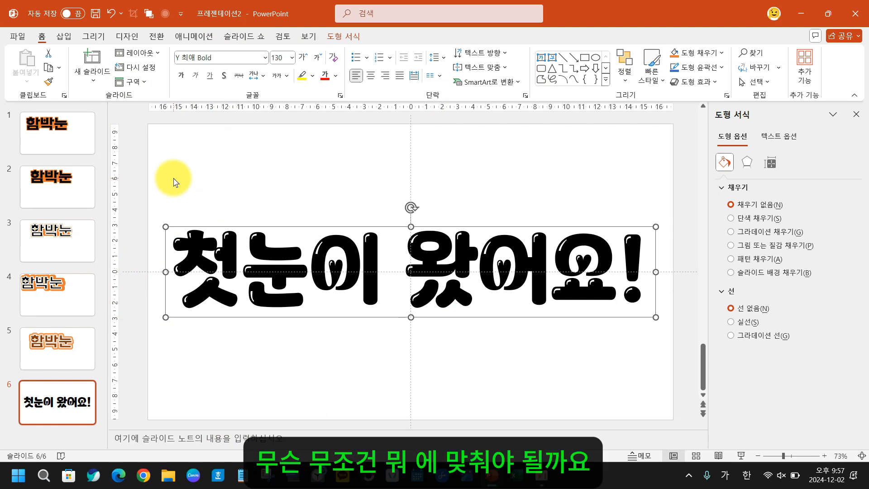
{"action": "left_click_drag", "start_coordinate": [149, 121], "coordinate": [674, 419]}
{"action": "key", "text": "Escape"}
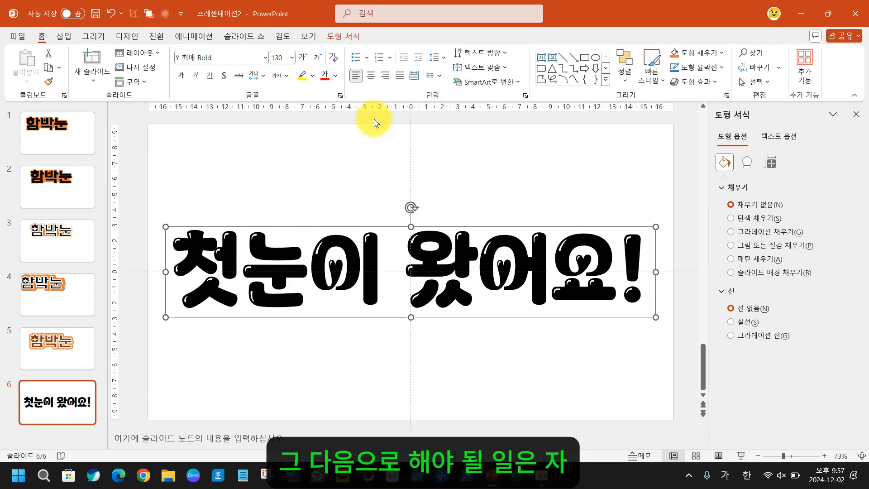
{"action": "left_click", "coordinate": [42, 35]}
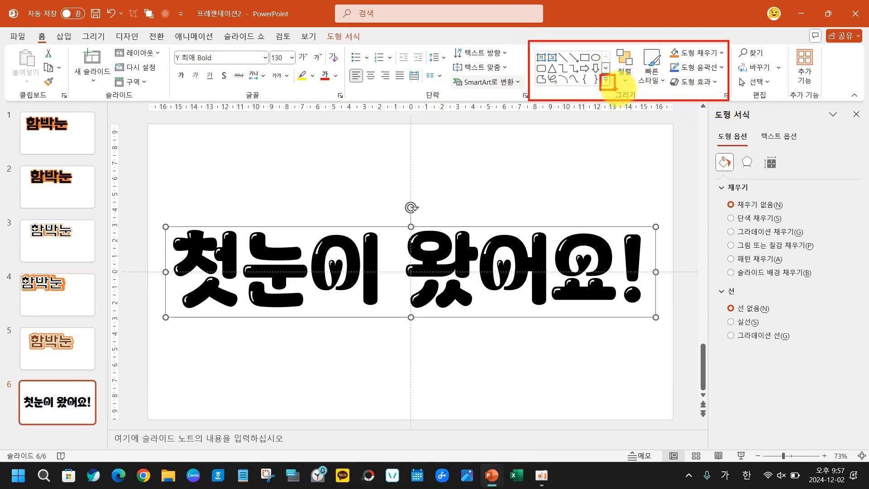
{"action": "left_click", "coordinate": [606, 82]}
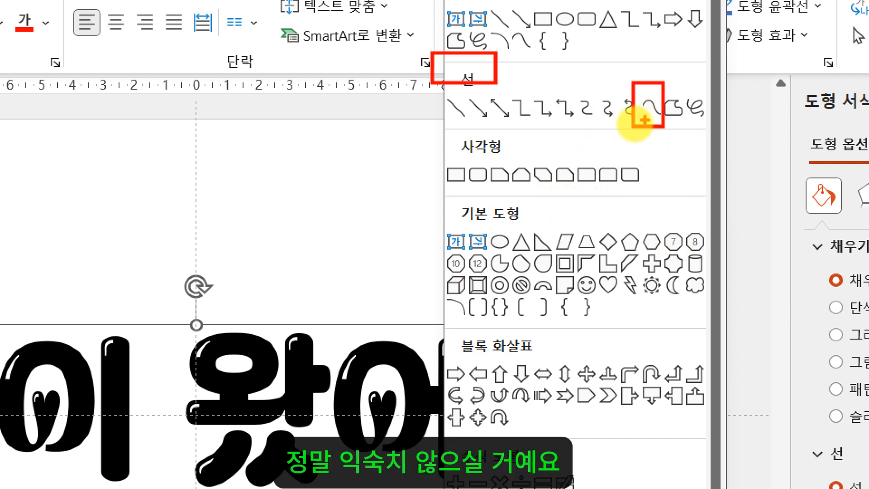
{"action": "left_click", "coordinate": [641, 120]}
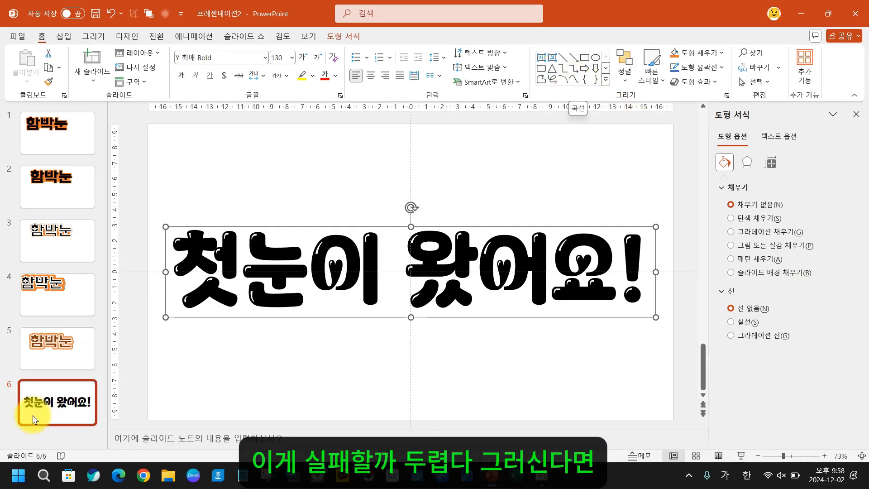
Duplicate slide 6 as a backup of the 첫눈이 왔어요! lettering and return to the original slide 6
{"action": "left_click", "coordinate": [47, 401]}
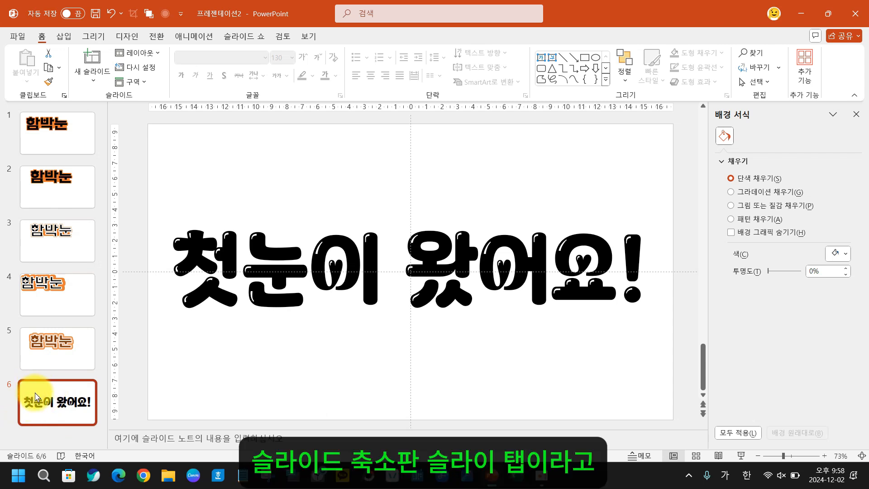
{"action": "right_click", "coordinate": [35, 396]}
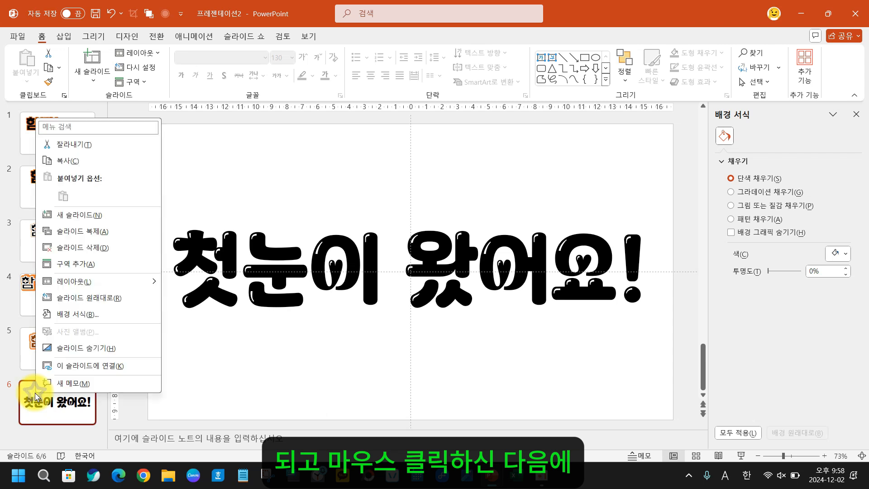
{"action": "left_click", "coordinate": [94, 231]}
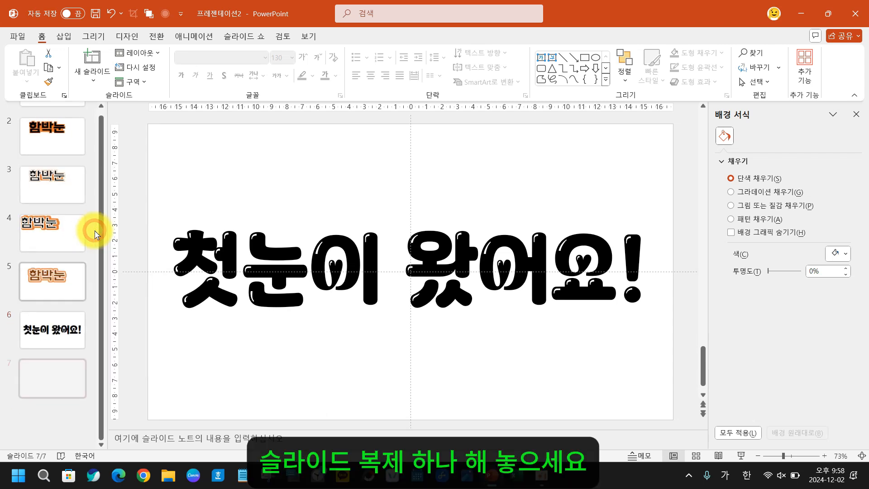
{"action": "left_click", "coordinate": [54, 372]}
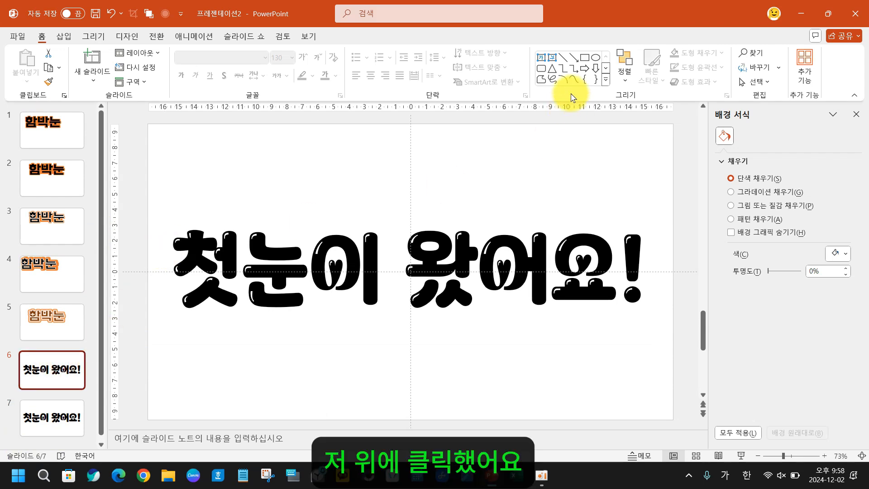
Start a Curve shape just before 첫 on slide 6 and trace a wavy, zigzagging line across the upper part of 첫눈이
{"action": "left_click", "coordinate": [607, 81]}
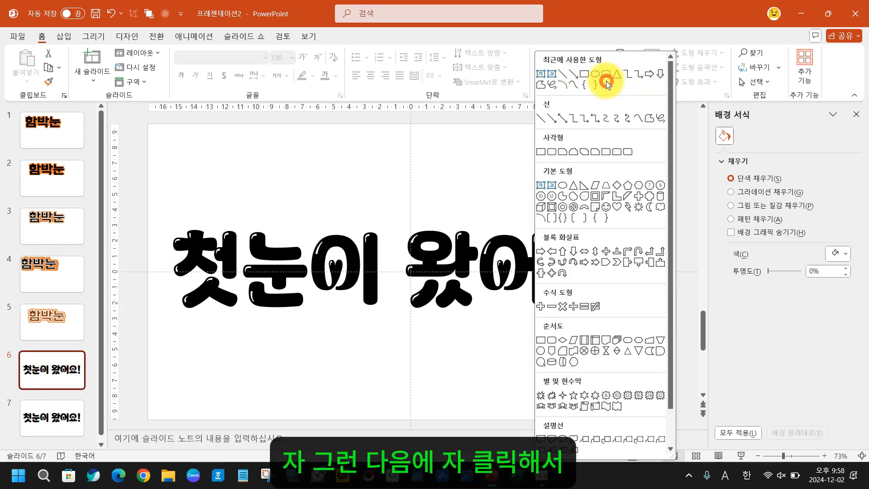
{"action": "left_click", "coordinate": [637, 118]}
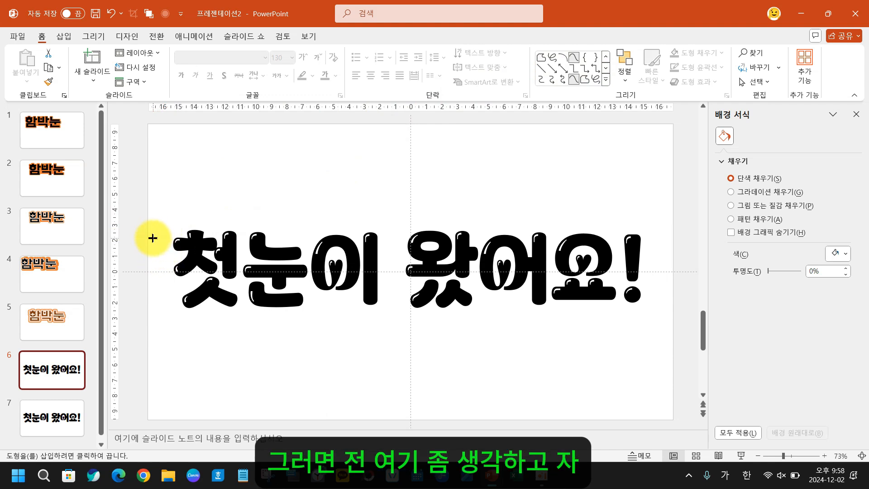
{"action": "left_click_drag", "start_coordinate": [157, 239], "coordinate": [172, 255]}
{"action": "left_click", "coordinate": [172, 256]}
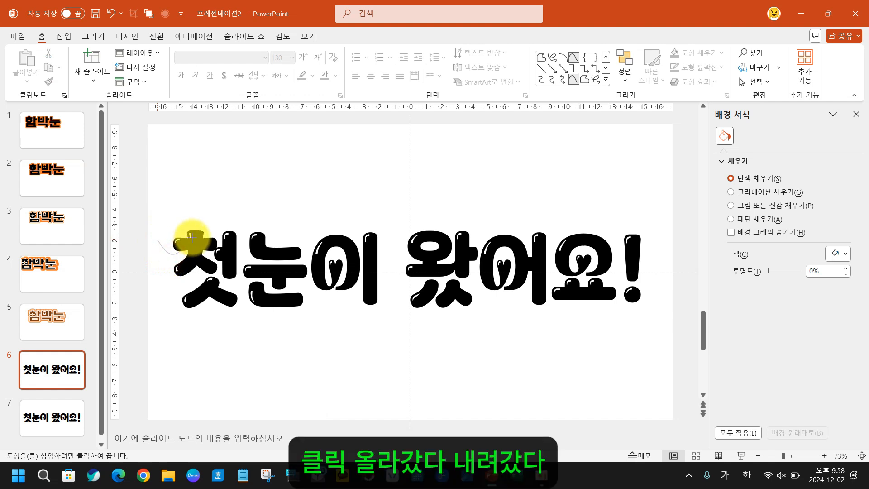
{"action": "left_click", "coordinate": [192, 235]}
{"action": "left_click", "coordinate": [235, 225]}
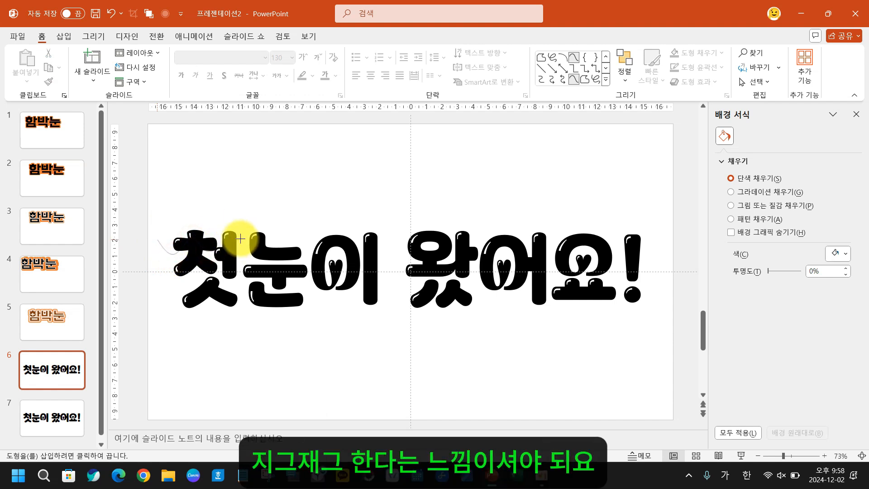
{"action": "left_click", "coordinate": [260, 258]}
{"action": "left_click", "coordinate": [286, 241]}
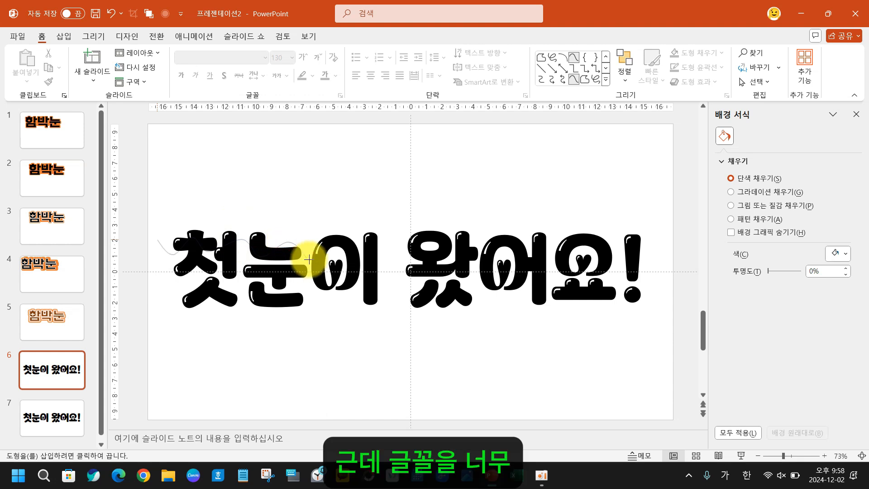
{"action": "left_click", "coordinate": [310, 260]}
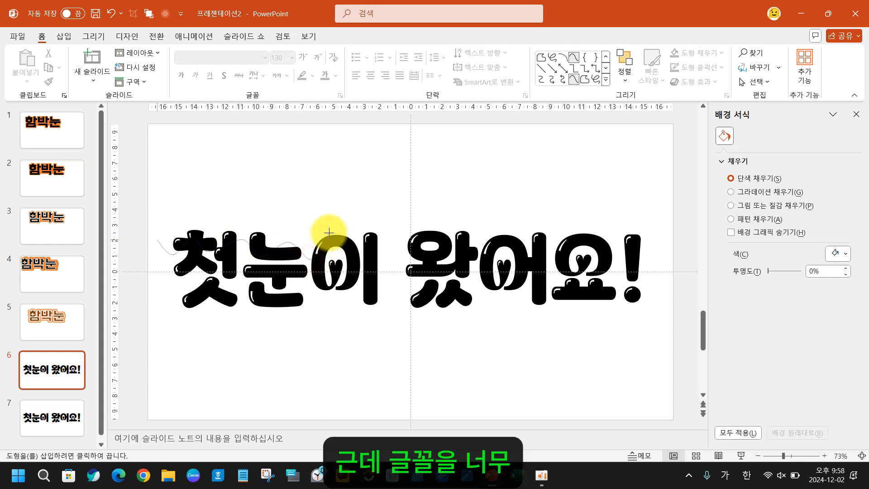
{"action": "left_click", "coordinate": [380, 245]}
{"action": "left_click", "coordinate": [403, 248]}
Continue the wavy curve across the upper part of 왔어요! until it passes the exclamation mark
{"action": "left_click", "coordinate": [423, 258]}
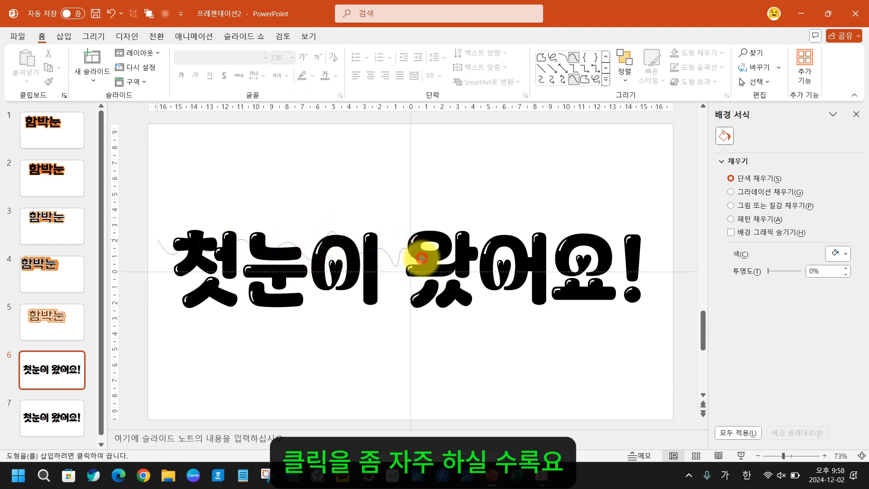
{"action": "left_click", "coordinate": [441, 242]}
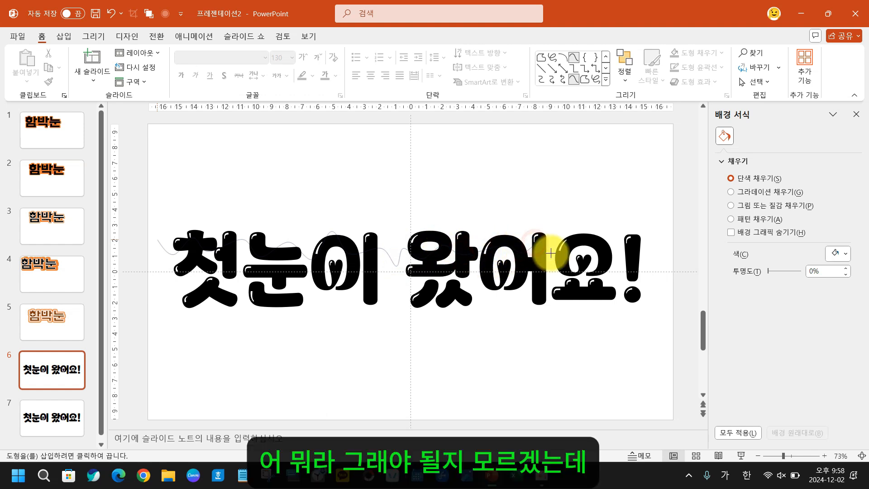
{"action": "left_click", "coordinate": [574, 242]}
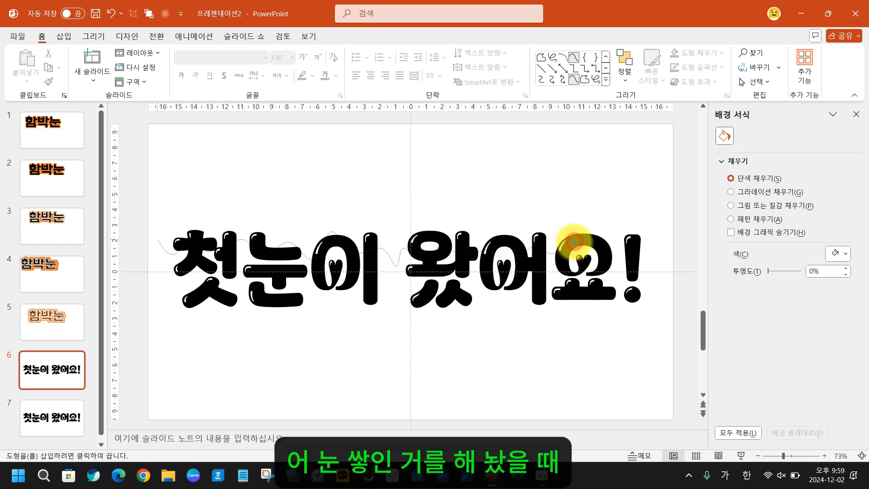
{"action": "left_click", "coordinate": [603, 242]}
{"action": "left_click", "coordinate": [629, 253]}
{"action": "left_click", "coordinate": [648, 248]}
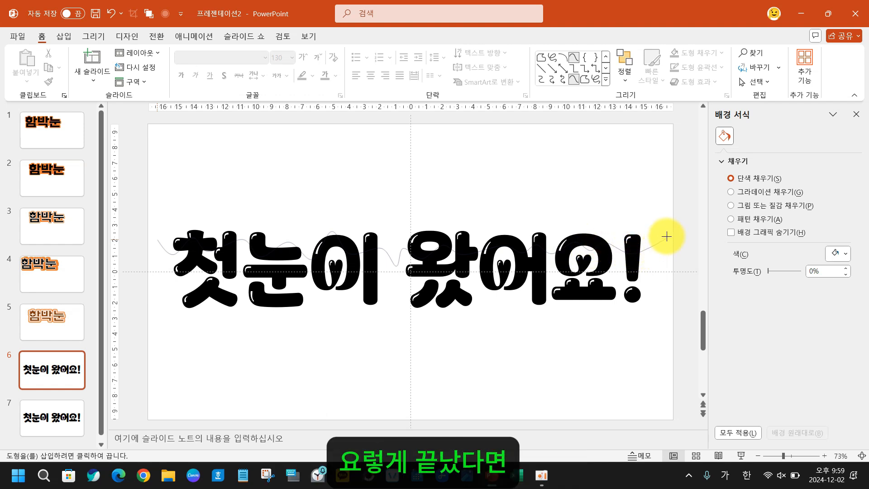
Carry the curve up and back above the lettering to its starting point, closing a shape about 36 cm wide and 4 cm high
{"action": "left_click", "coordinate": [664, 233]}
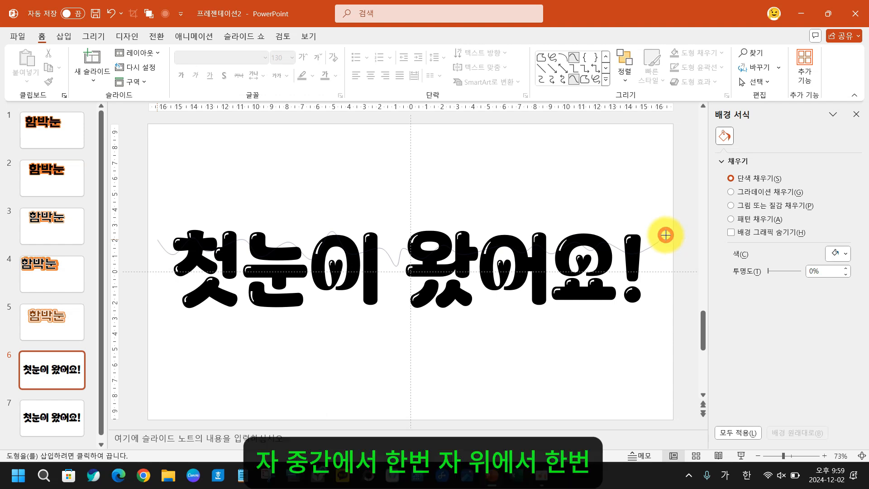
{"action": "left_click", "coordinate": [656, 204]}
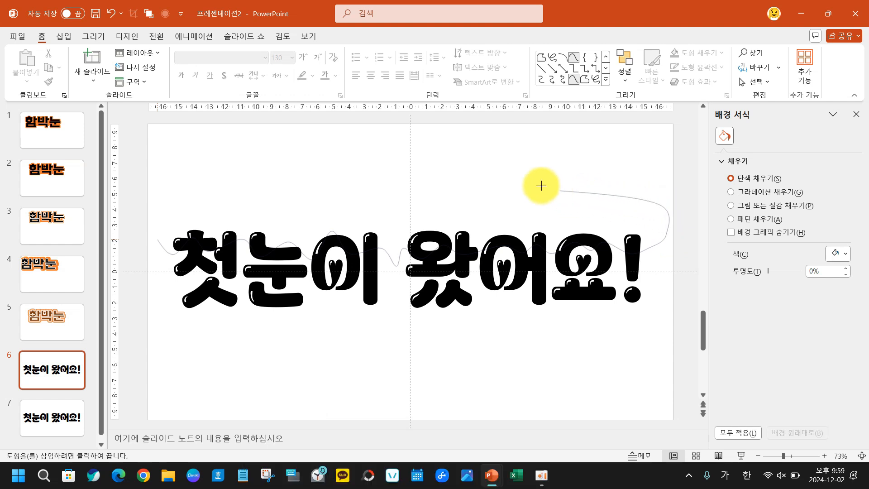
{"action": "left_click", "coordinate": [152, 222]}
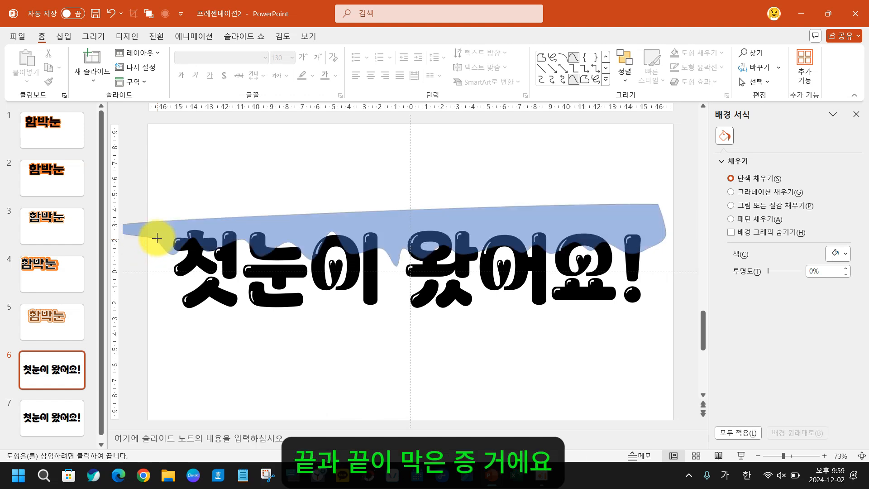
{"action": "double_click", "coordinate": [157, 238]}
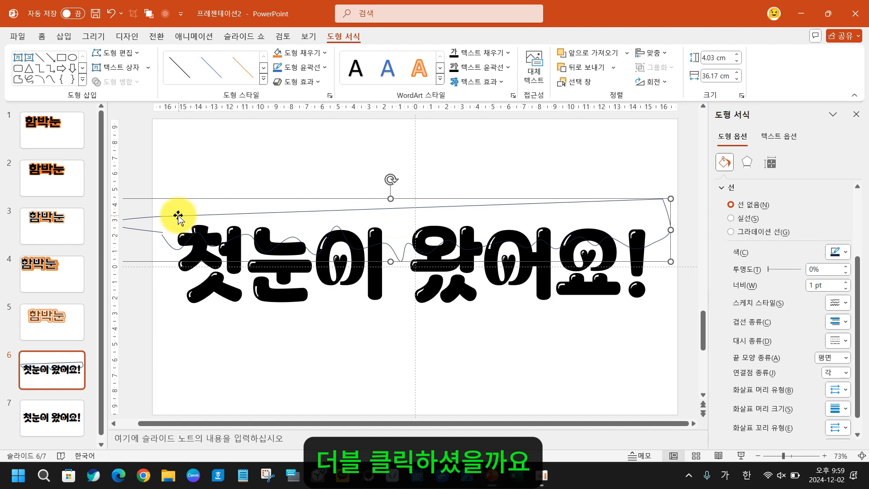
Select the drawn curve shape together with the 첫눈이 왔어요! text box and bring up the shape formatting commands
{"action": "left_click", "coordinate": [228, 295], "text": "shift"}
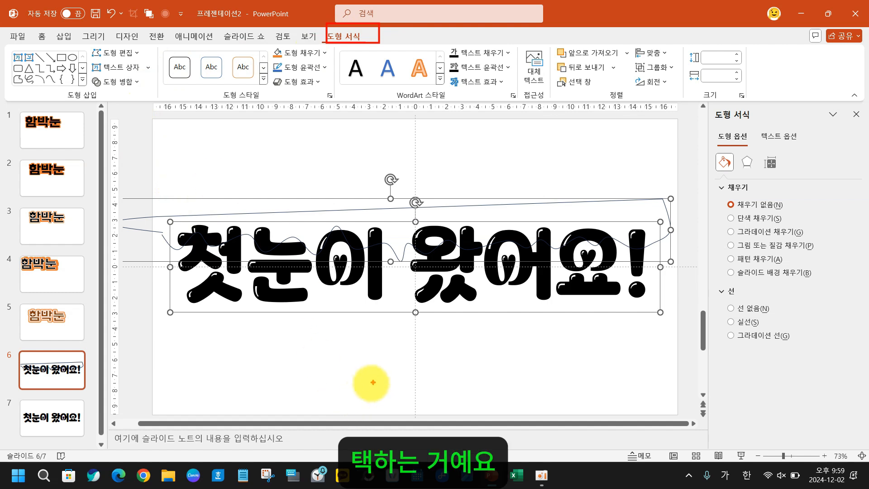
{"action": "left_click", "coordinate": [374, 360]}
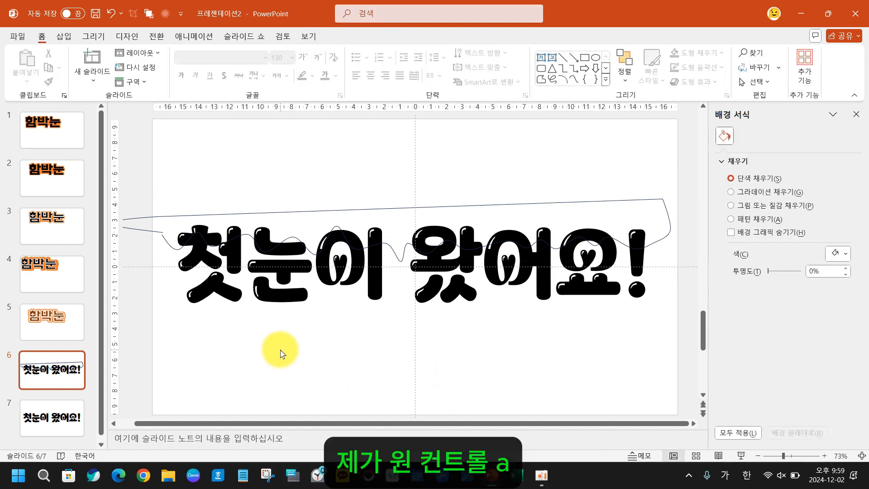
{"action": "key", "text": "ctrl+a"}
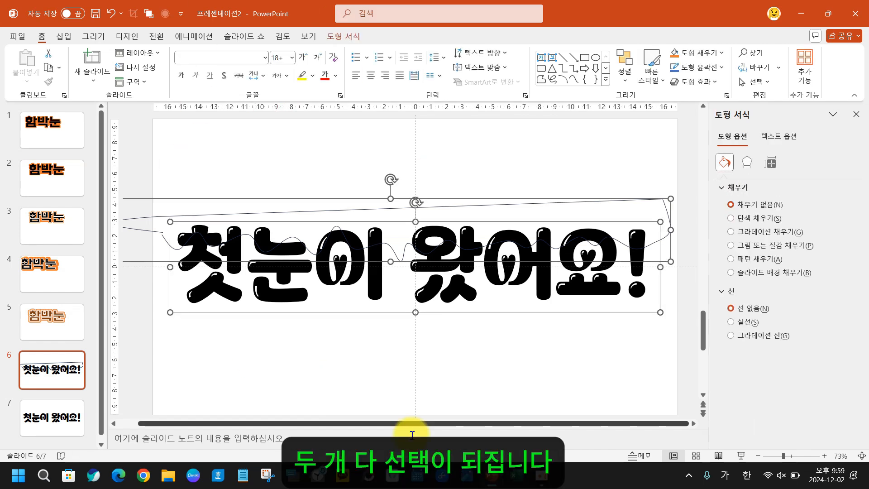
{"action": "left_click", "coordinate": [345, 36]}
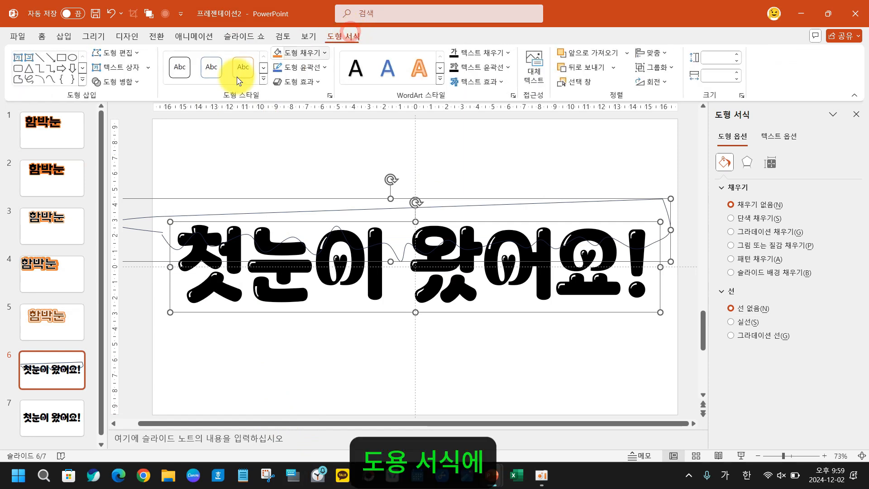
{"action": "double_click", "coordinate": [343, 36]}
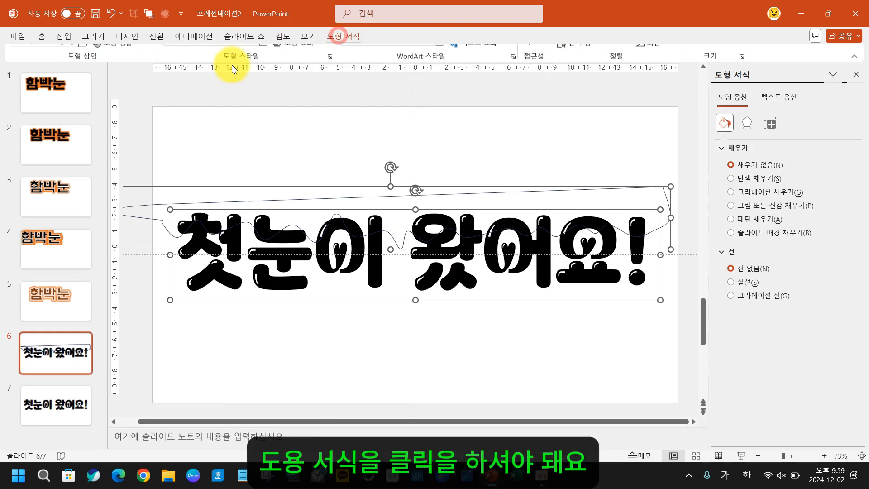
{"action": "double_click", "coordinate": [344, 36]}
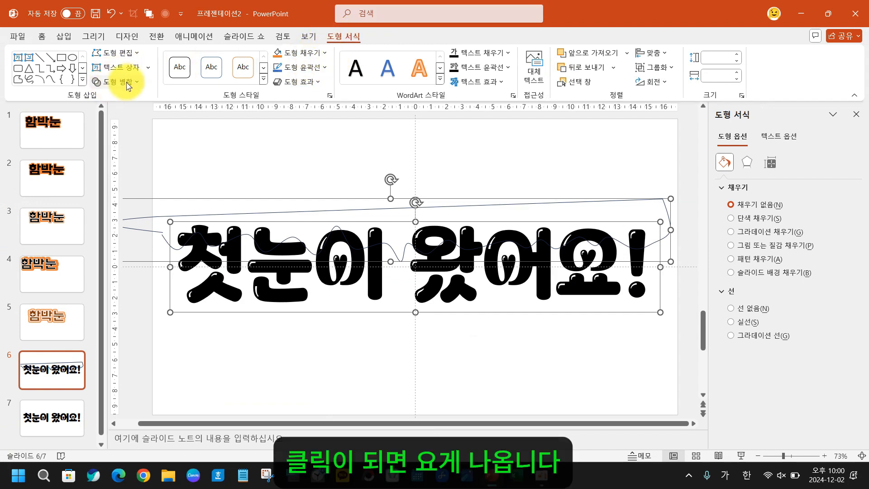
{"action": "double_click", "coordinate": [347, 37]}
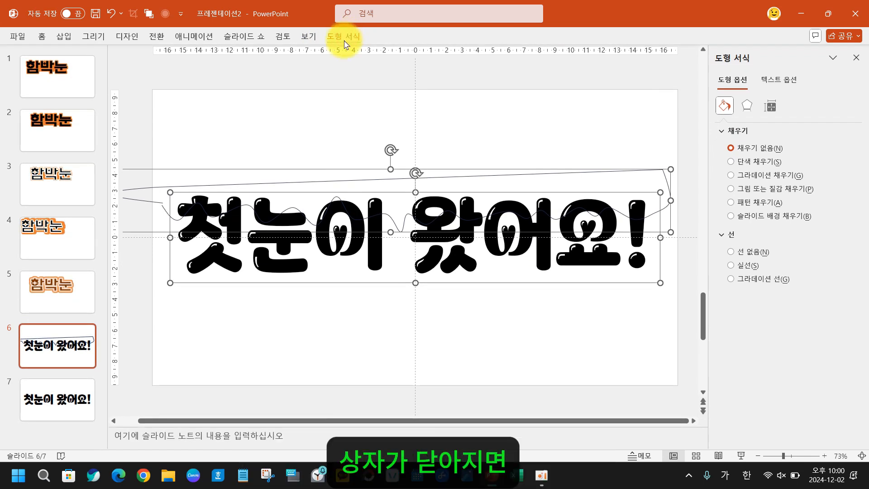
{"action": "double_click", "coordinate": [345, 40]}
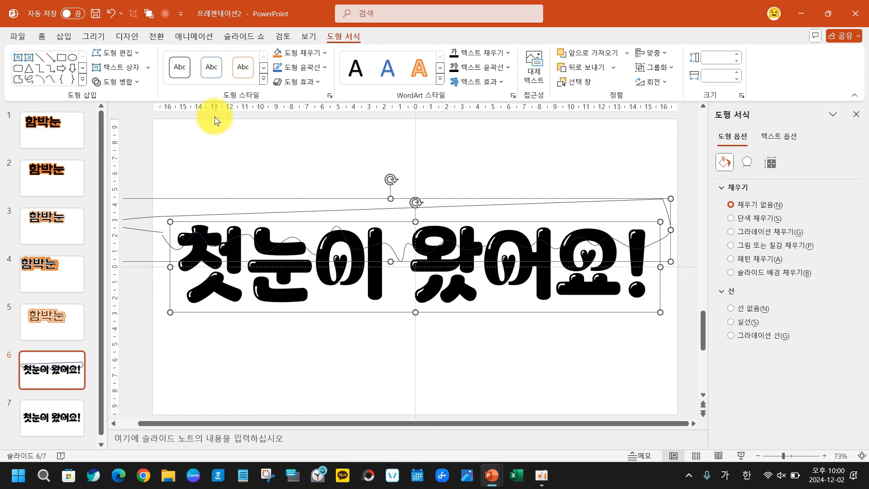
Merge the curve shape and the 첫눈이 왔어요! text with Intersect (교차), leaving only their overlapping pieces
{"action": "left_click", "coordinate": [138, 84]}
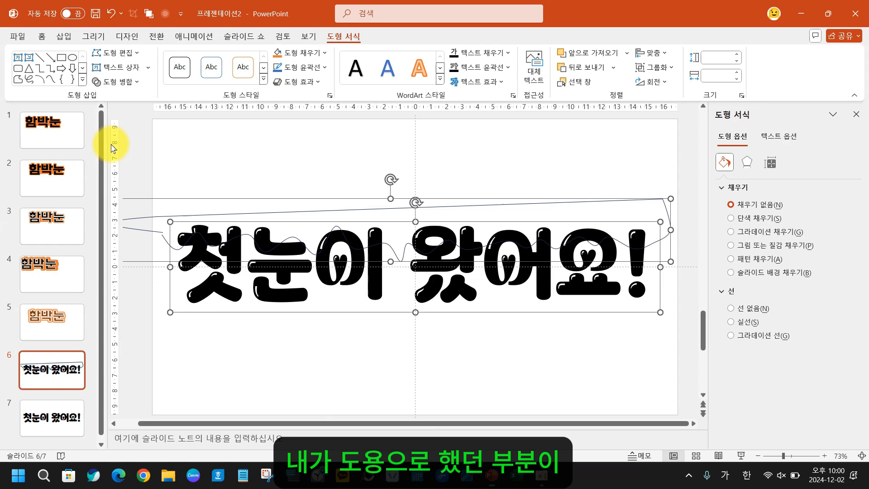
{"action": "left_click", "coordinate": [115, 82]}
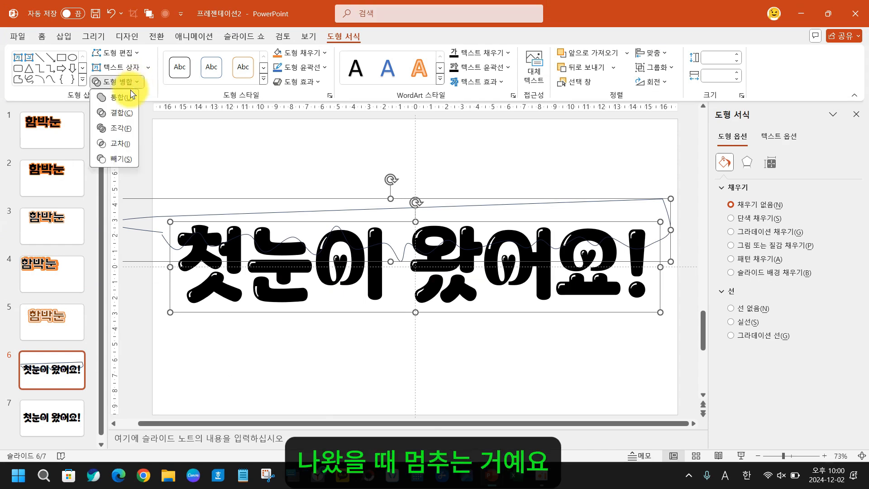
{"action": "left_click", "coordinate": [115, 144]}
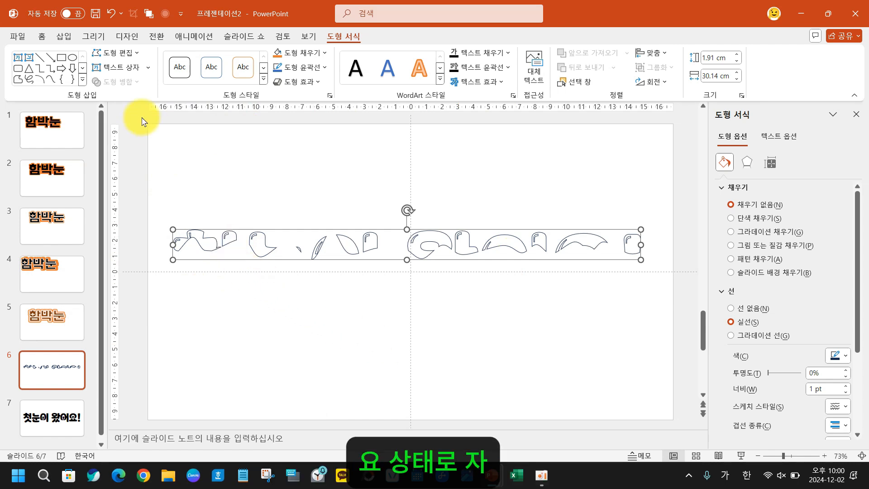
Copy the intersected letter-top pieces from slide 6 and paste them over the 첫눈이 왔어요! lettering on slide 7
{"action": "left_click", "coordinate": [42, 37]}
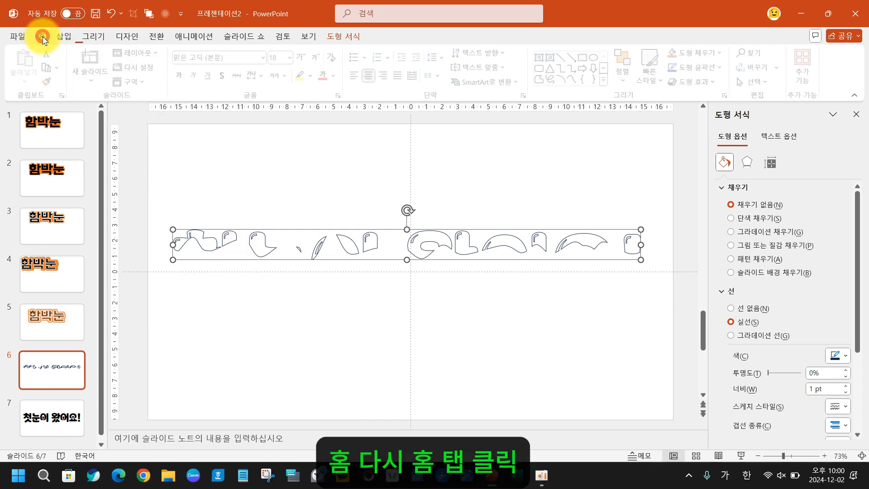
{"action": "left_click", "coordinate": [49, 68]}
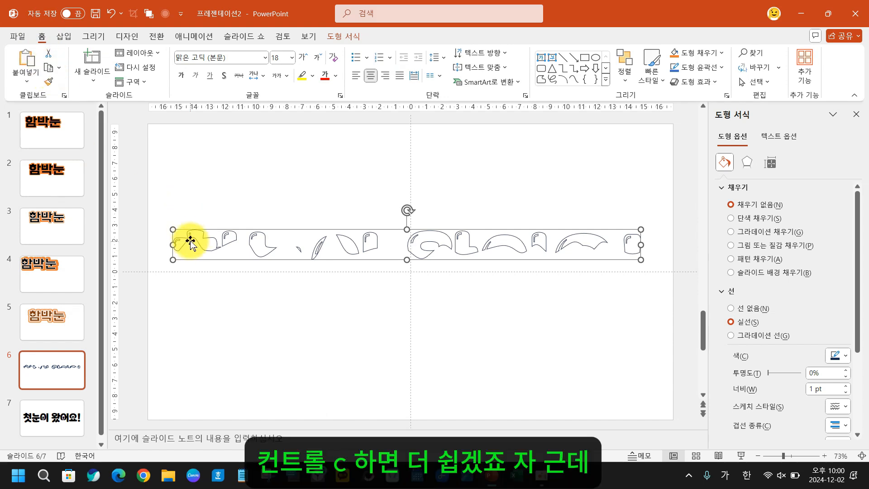
{"action": "left_click", "coordinate": [56, 413]}
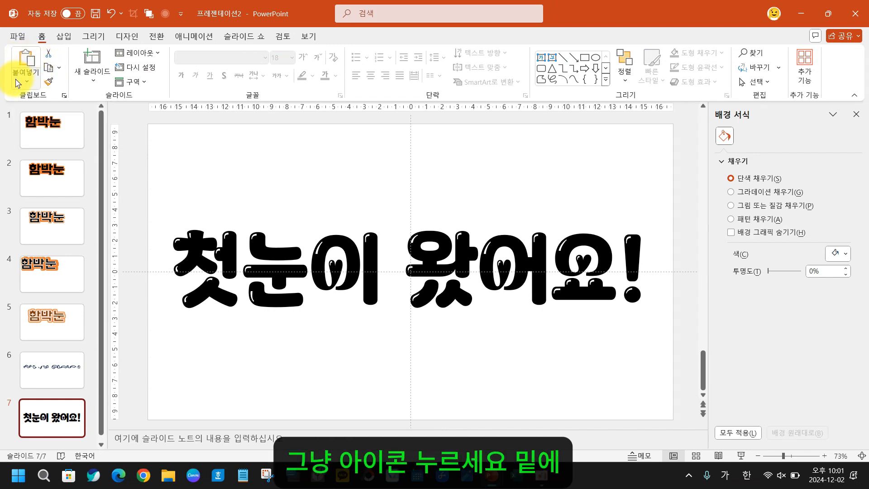
{"action": "left_click", "coordinate": [25, 57]}
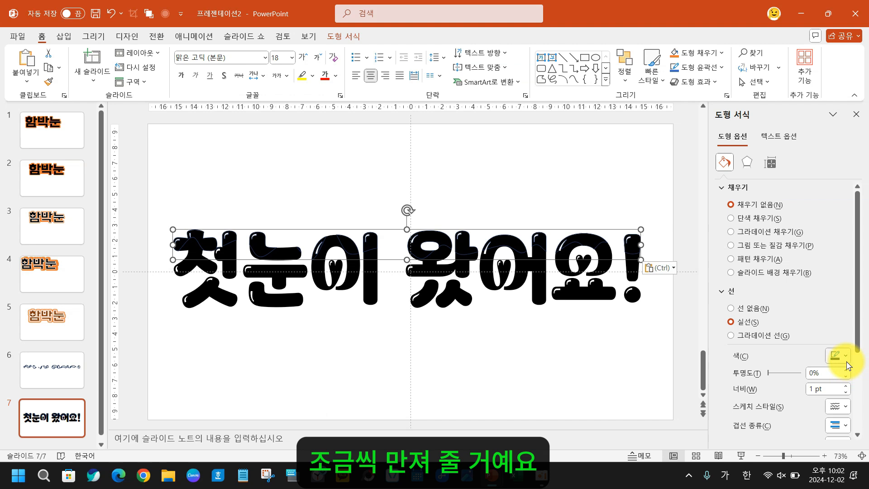
Give the pasted letter-top pieces a white outline and a solid white fill
{"action": "left_click", "coordinate": [846, 357]}
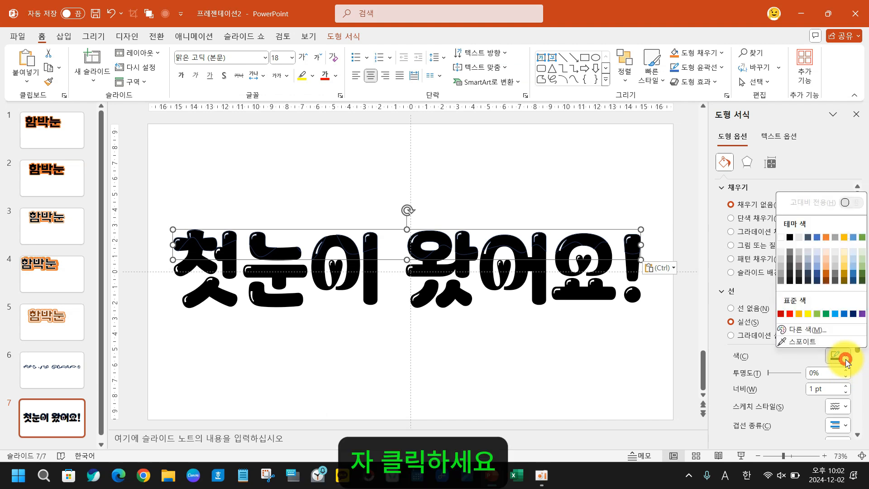
{"action": "left_click", "coordinate": [782, 237]}
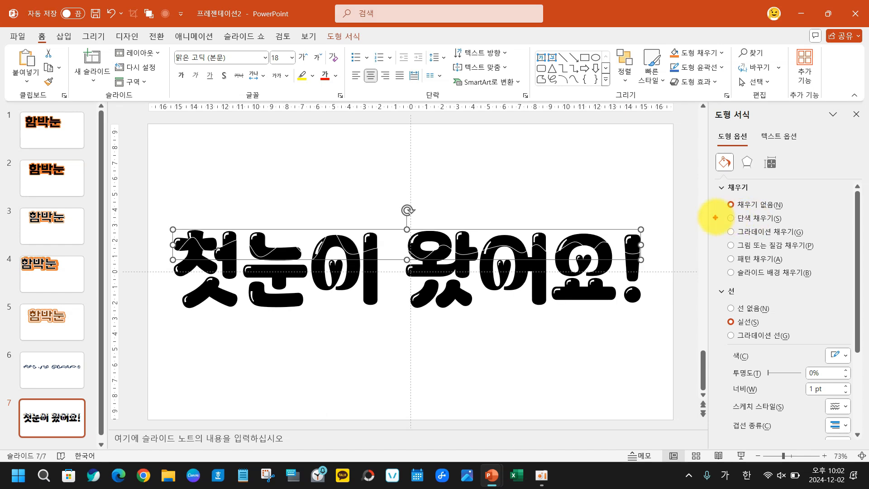
{"action": "left_click", "coordinate": [767, 219]}
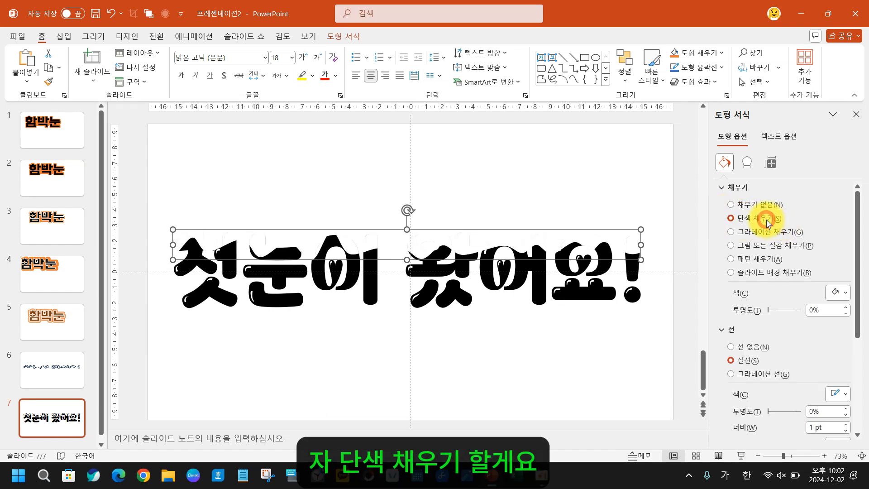
{"action": "left_click", "coordinate": [839, 292]}
{"action": "left_click", "coordinate": [781, 346]}
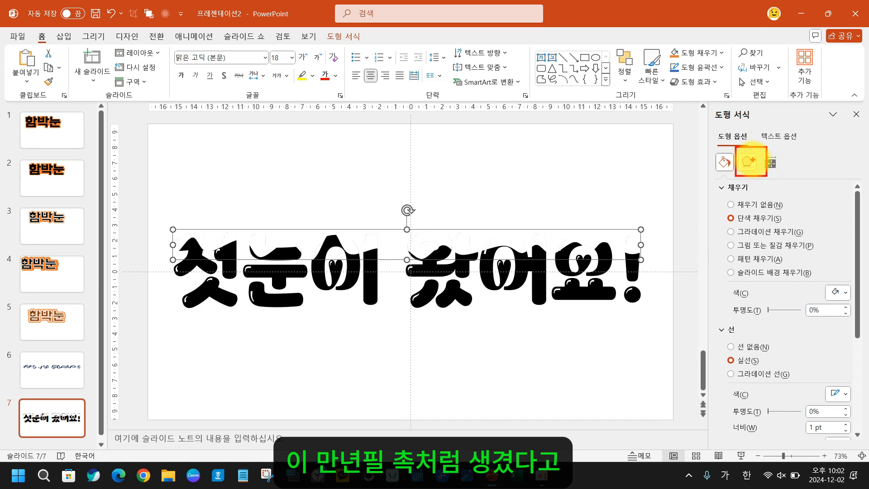
Apply an outer shadow (바깥쪽) offset toward the lower right to the white letter-top pieces on slide 7
{"action": "left_click", "coordinate": [747, 166]}
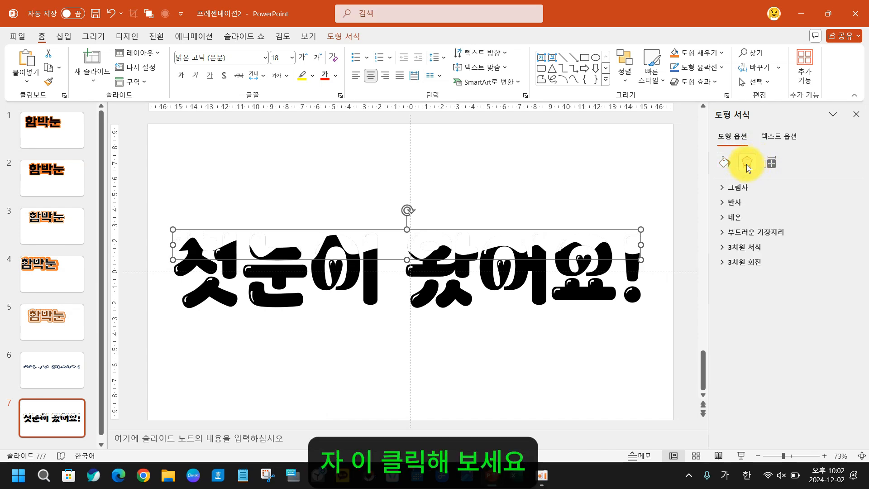
{"action": "left_click", "coordinate": [744, 190]}
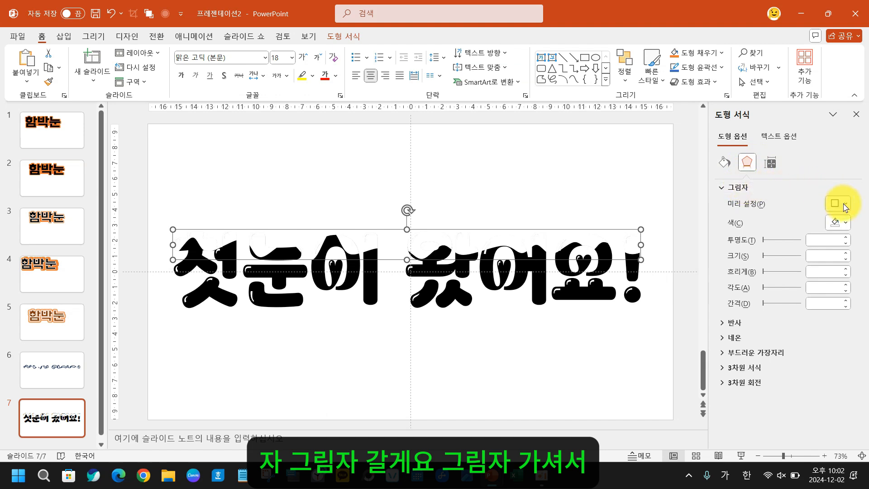
{"action": "left_click", "coordinate": [845, 207]}
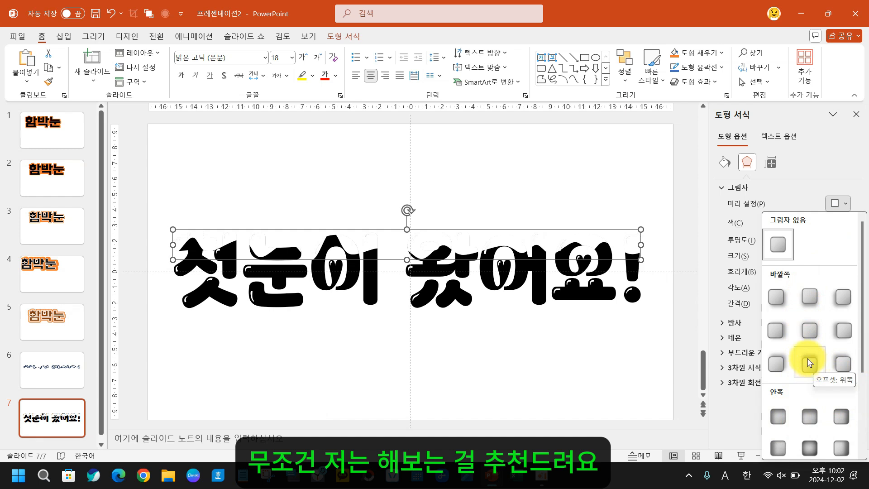
{"action": "left_click", "coordinate": [777, 299]}
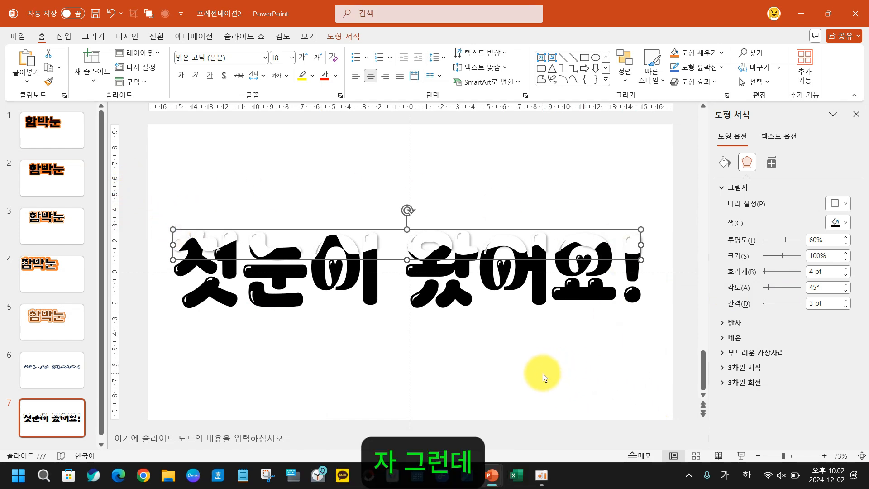
Set slide 7's background to a solid medium gray fill
{"action": "left_click", "coordinate": [530, 361]}
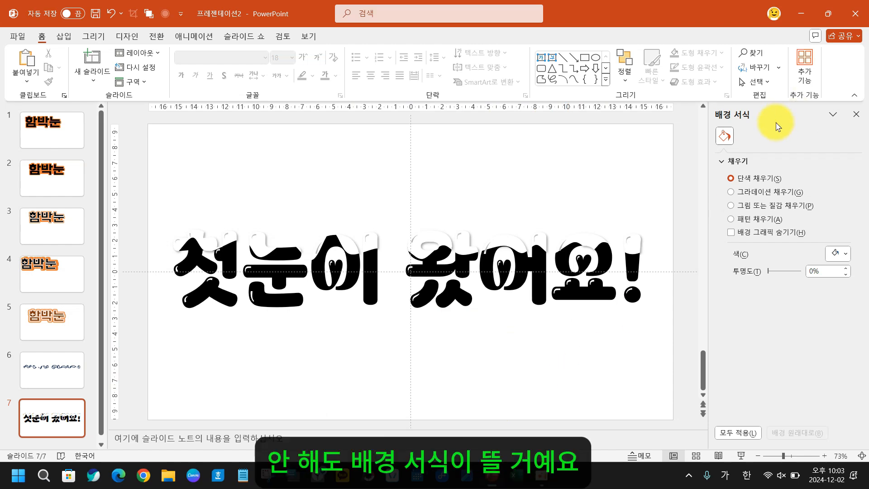
{"action": "right_click", "coordinate": [630, 372]}
{"action": "left_click", "coordinate": [670, 347]}
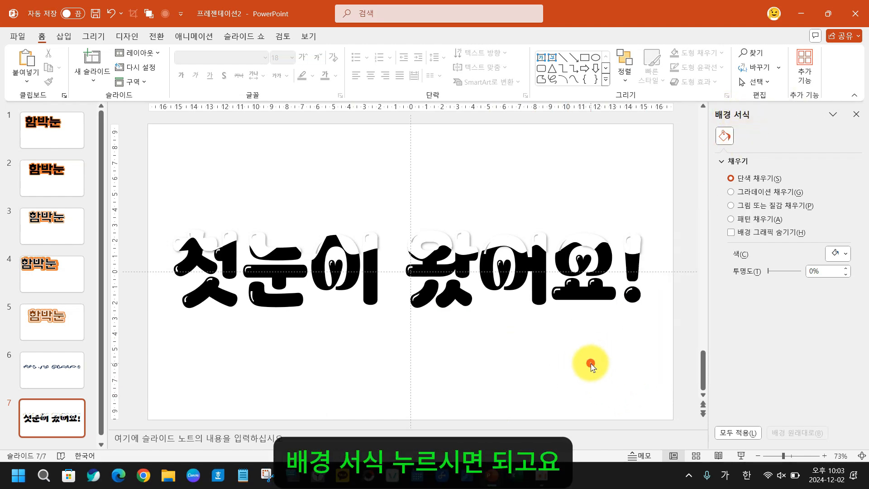
{"action": "left_click", "coordinate": [840, 252]}
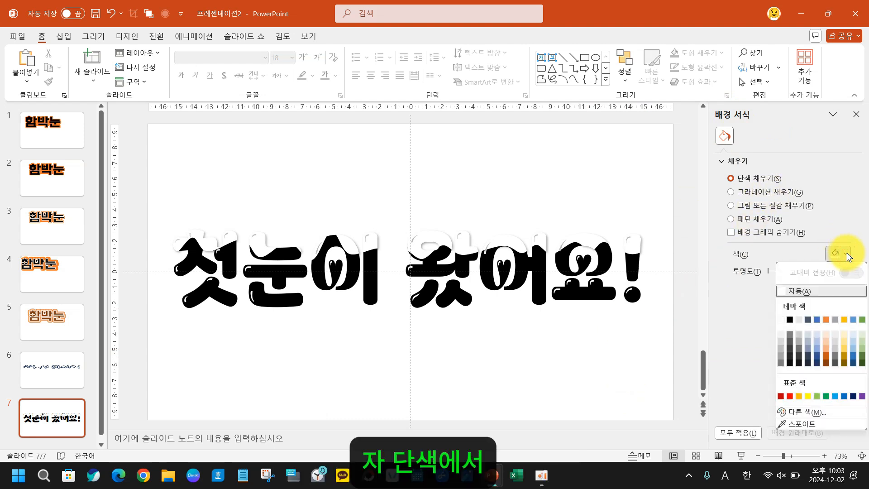
{"action": "left_click", "coordinate": [791, 335]}
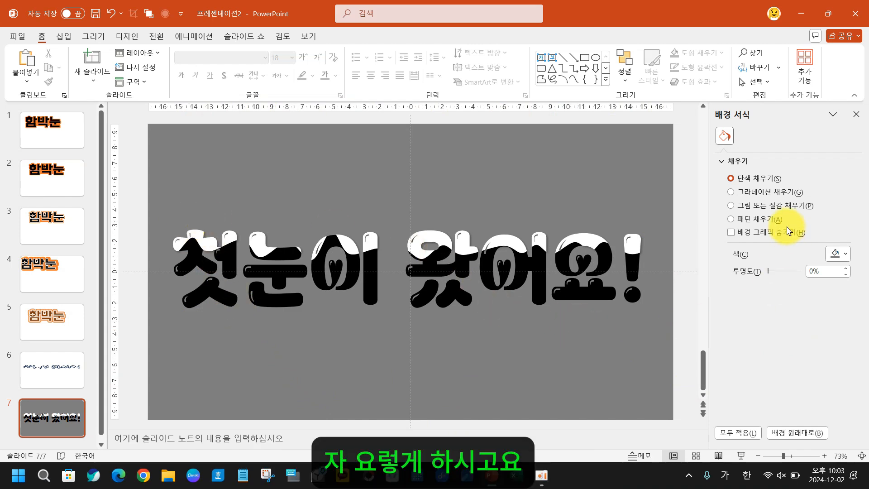
Give the white letter-top pieces on slide 7 the centered inner shadow preset (안쪽)
{"action": "left_click", "coordinate": [579, 353]}
{"action": "right_click", "coordinate": [579, 357]}
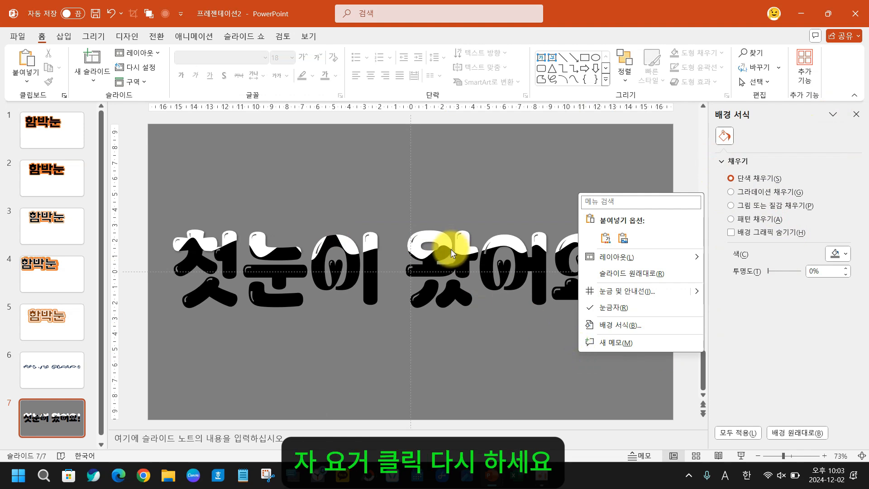
{"action": "left_click", "coordinate": [460, 223]}
{"action": "left_click", "coordinate": [470, 240]}
{"action": "left_click", "coordinate": [470, 240]}
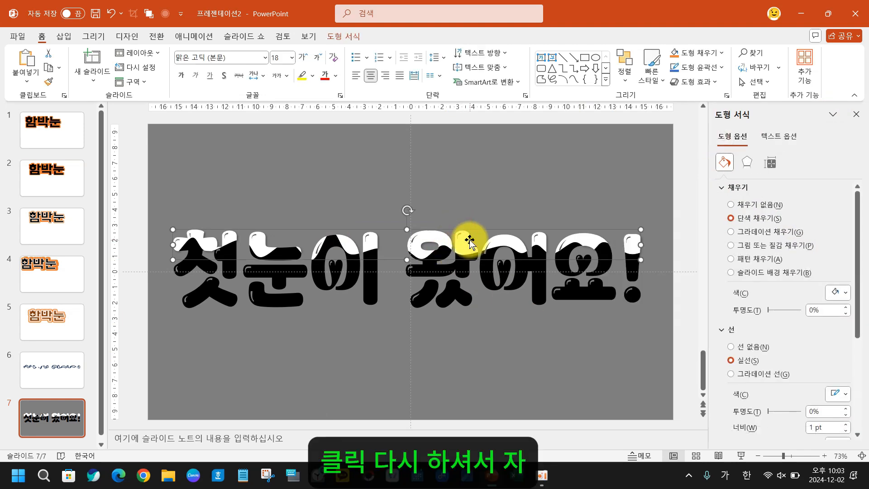
{"action": "left_click", "coordinate": [749, 169]}
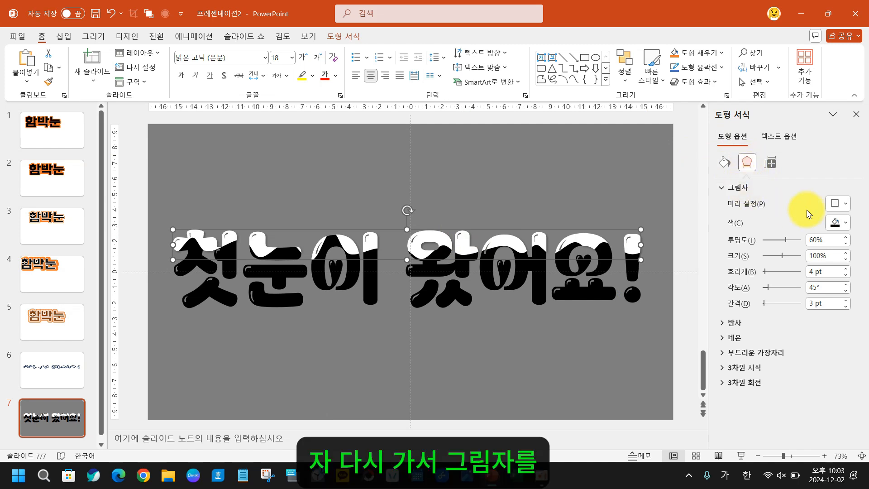
{"action": "left_click", "coordinate": [845, 206]}
{"action": "scroll", "coordinate": [805, 402], "scroll_direction": "down", "scroll_amount": 4}
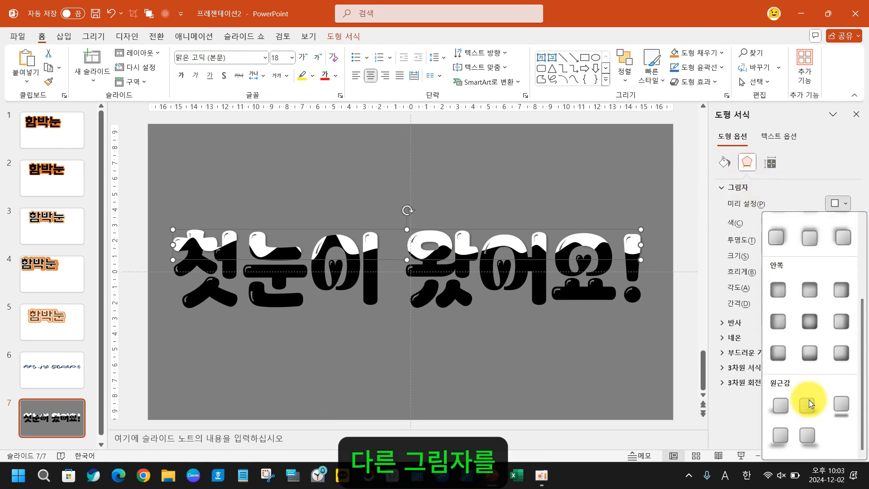
{"action": "left_click", "coordinate": [808, 323]}
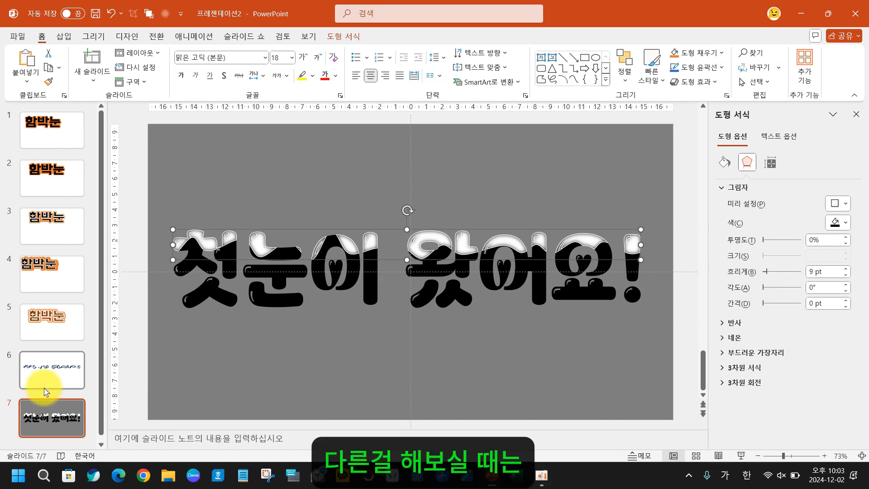
Duplicate slide 7 with the gray background and the snow-topped 첫눈이 왔어요! lettering
{"action": "left_click", "coordinate": [228, 375]}
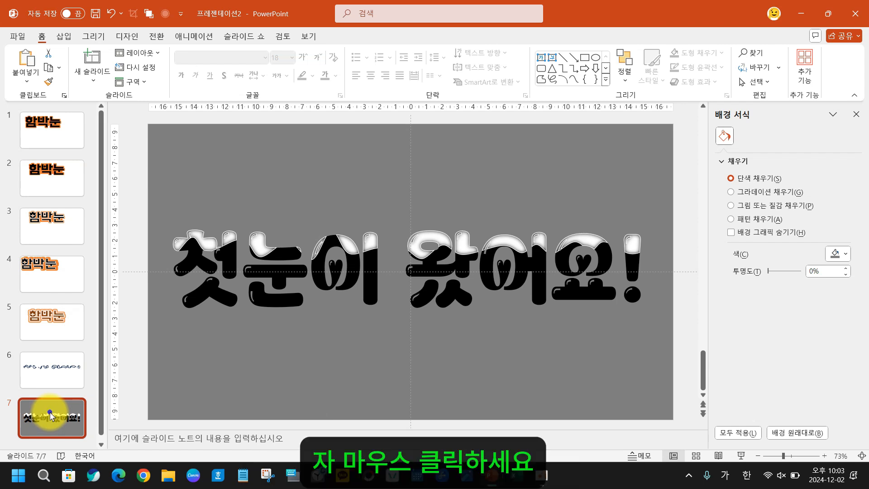
{"action": "right_click", "coordinate": [52, 417]}
{"action": "left_click", "coordinate": [137, 255]}
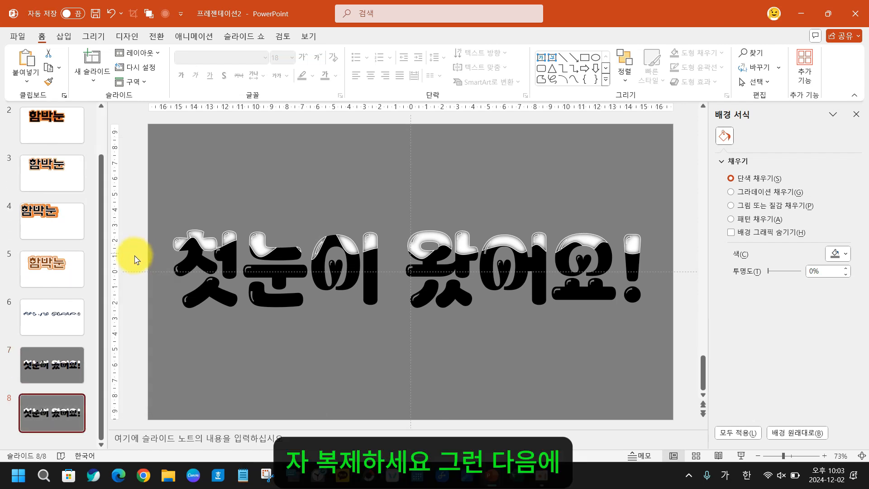
Add the first reflection variation (반사 변형) to the white letter-top pieces on slide 8
{"action": "left_click", "coordinate": [254, 239]}
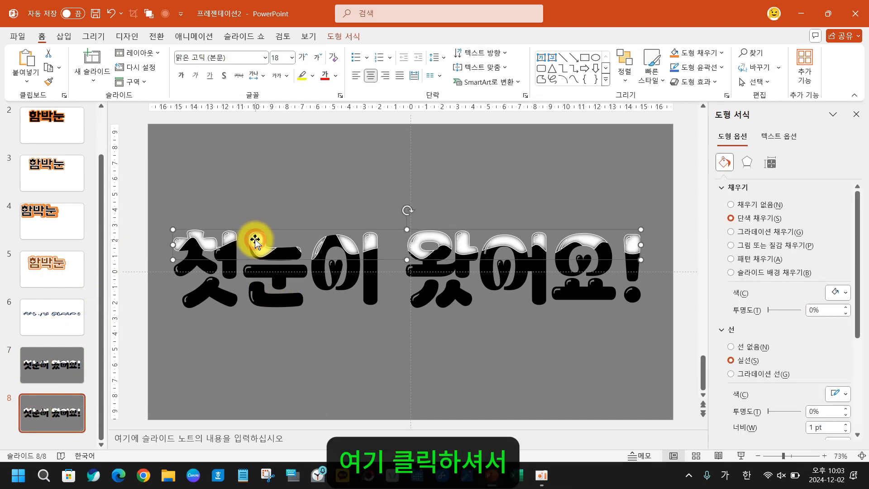
{"action": "left_click", "coordinate": [747, 162]}
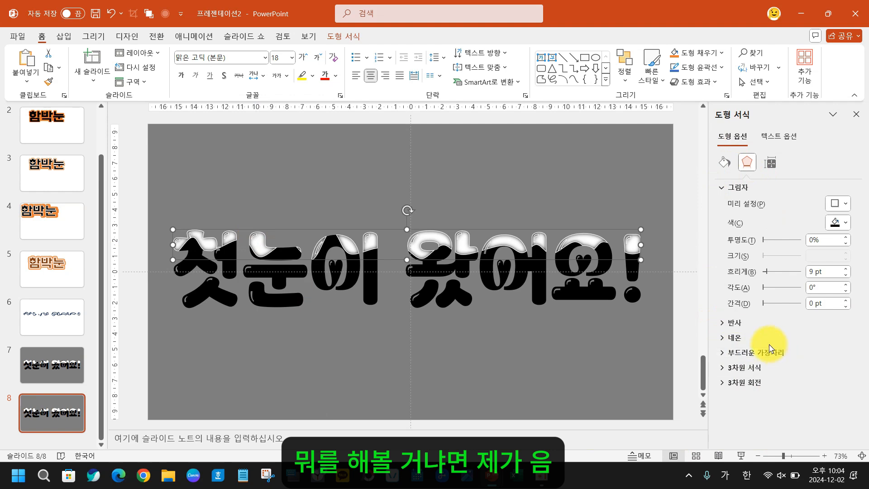
{"action": "left_click", "coordinate": [748, 322]}
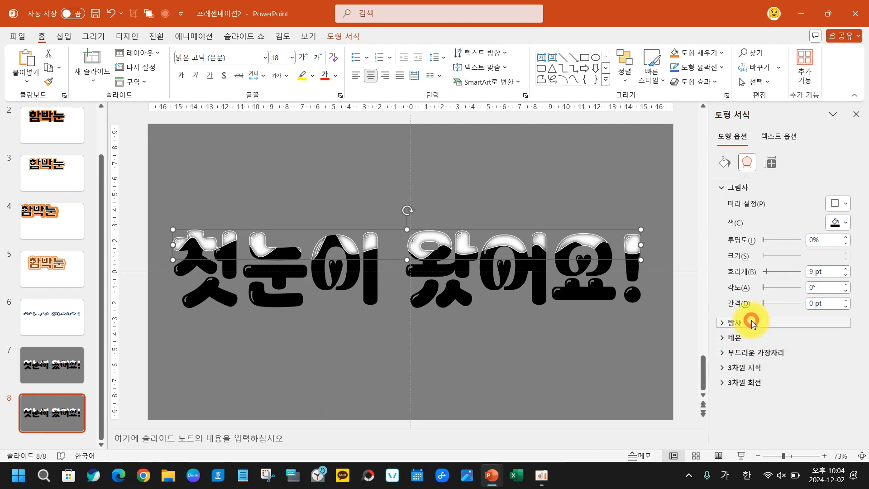
{"action": "left_click", "coordinate": [846, 340]}
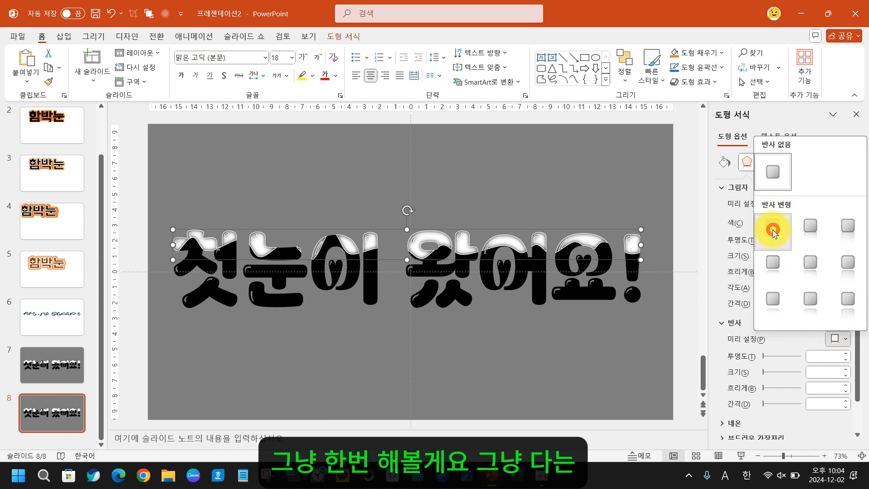
{"action": "left_click", "coordinate": [773, 226]}
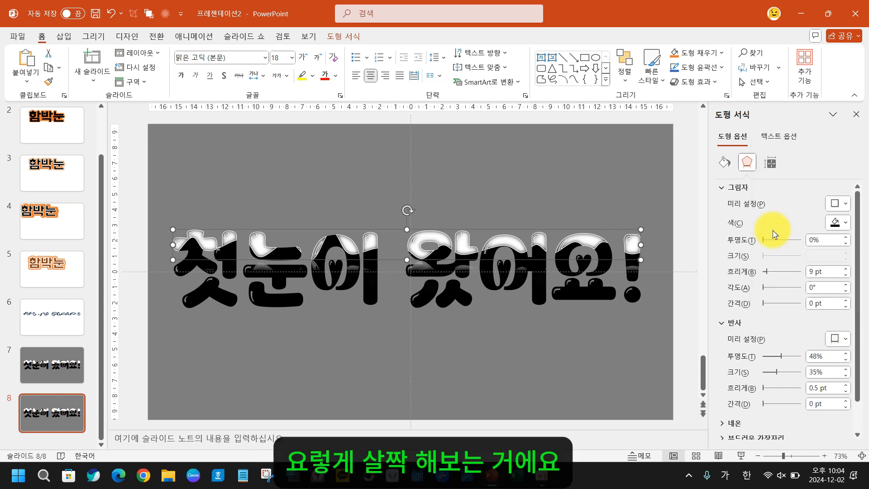
{"action": "left_click", "coordinate": [839, 203]}
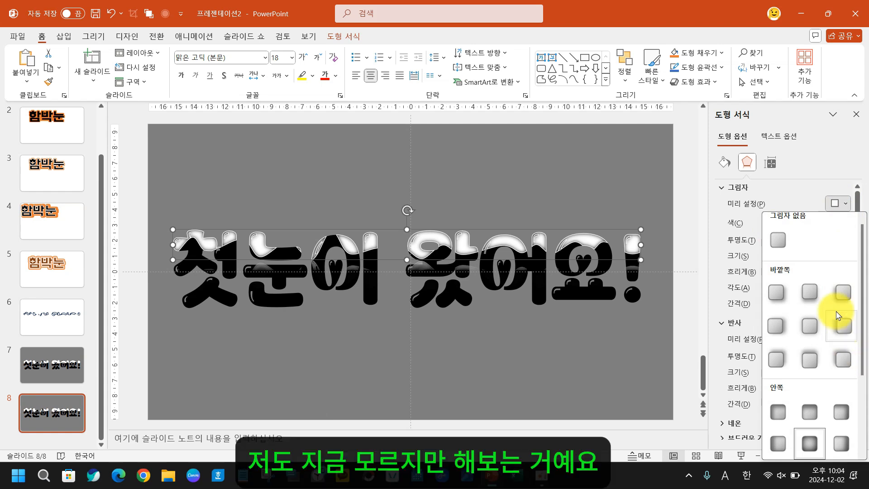
{"action": "left_click", "coordinate": [771, 182]}
Apply an angular top bevel (위쪽 입체), 6 pt wide and 6 pt high, to the letter-top pieces on slide 8
{"action": "scroll", "coordinate": [787, 377], "scroll_direction": "down", "scroll_amount": 2}
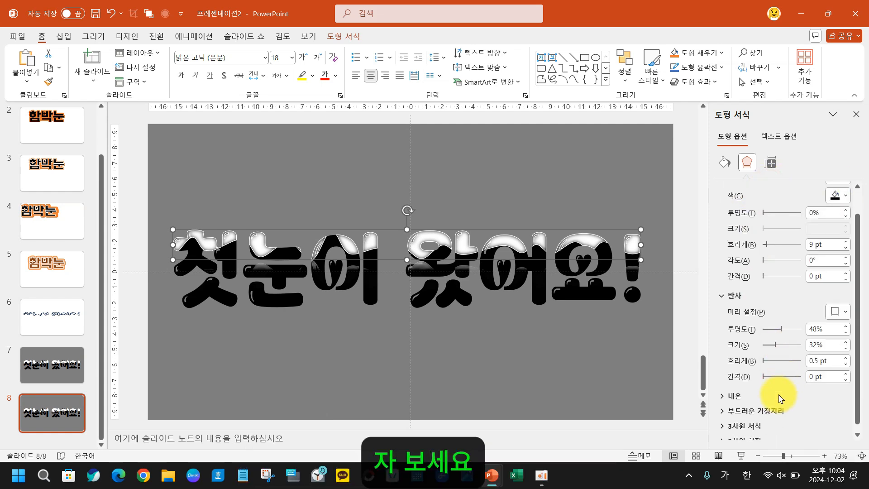
{"action": "scroll", "coordinate": [762, 414], "scroll_direction": "down", "scroll_amount": 1}
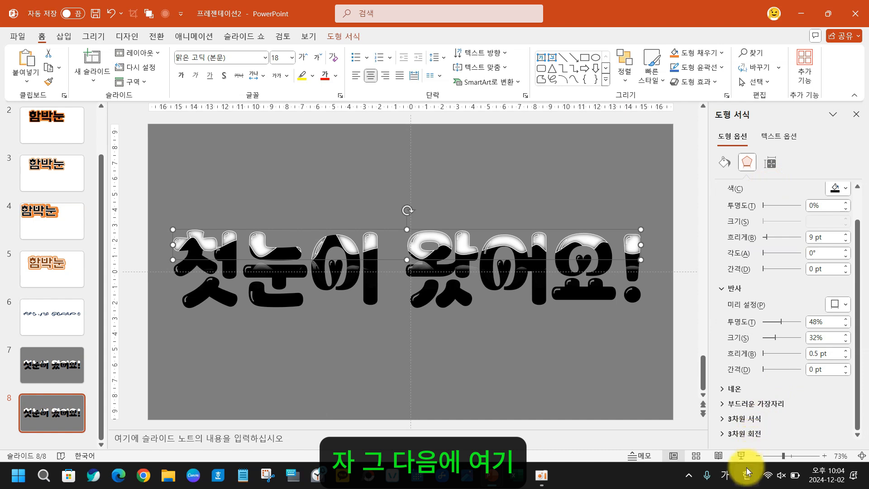
{"action": "left_click", "coordinate": [758, 420]}
{"action": "scroll", "coordinate": [758, 423], "scroll_direction": "down", "scroll_amount": 5}
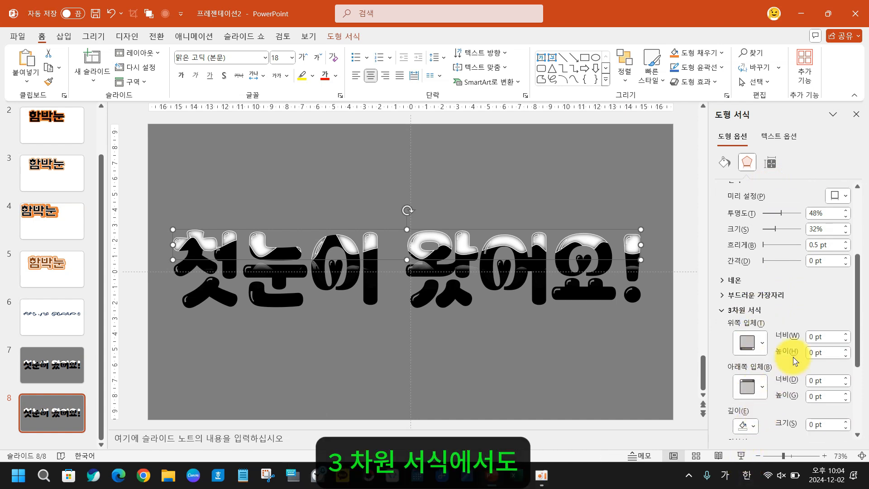
{"action": "left_click", "coordinate": [764, 339]}
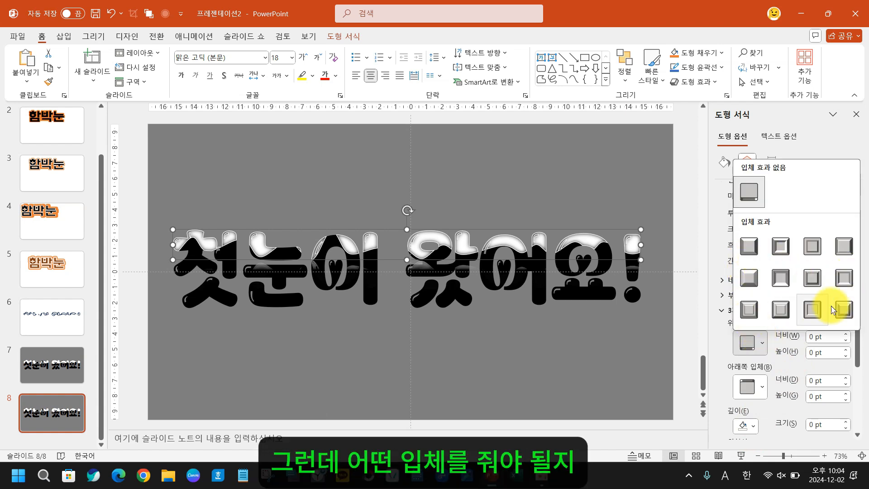
{"action": "left_click", "coordinate": [750, 278]}
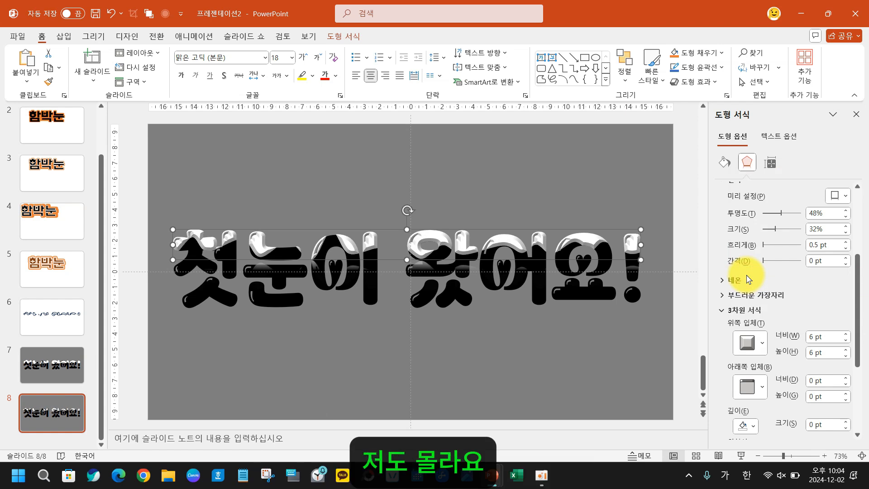
Duplicate slide 8 with the beveled snow lettering to try another 3-D look
{"action": "left_click", "coordinate": [48, 410]}
{"action": "right_click", "coordinate": [49, 410]}
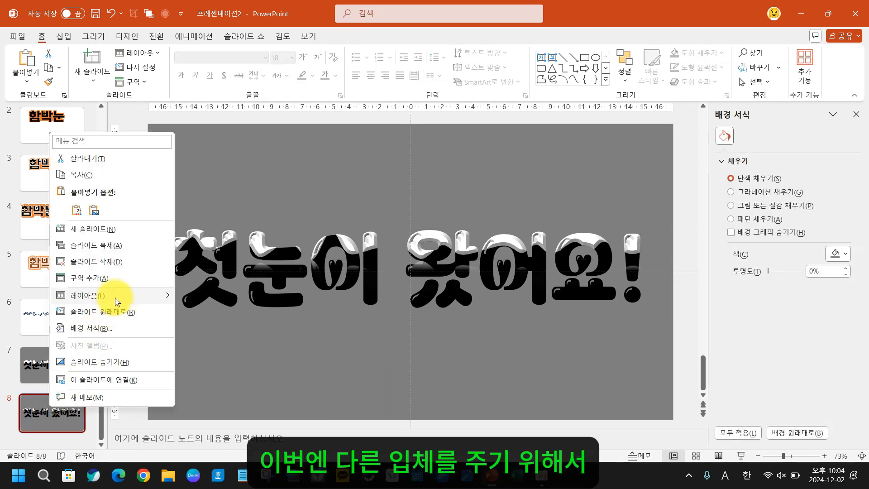
{"action": "left_click", "coordinate": [113, 252]}
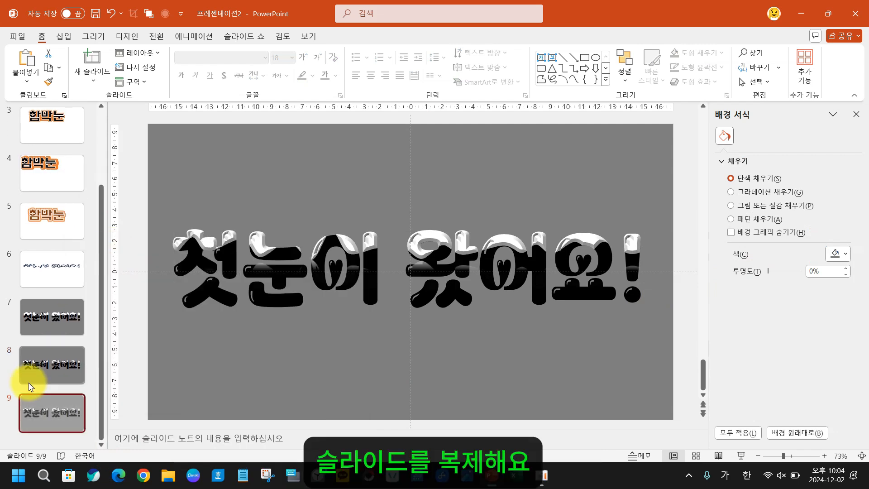
Change the 3-D material (재질) of slide 9's letter-top pieces, trying the metal and wireframe options before choosing the soft-edge special effect (특수 효과)
{"action": "left_click", "coordinate": [251, 238]}
{"action": "scroll", "coordinate": [800, 410], "scroll_direction": "down", "scroll_amount": 2}
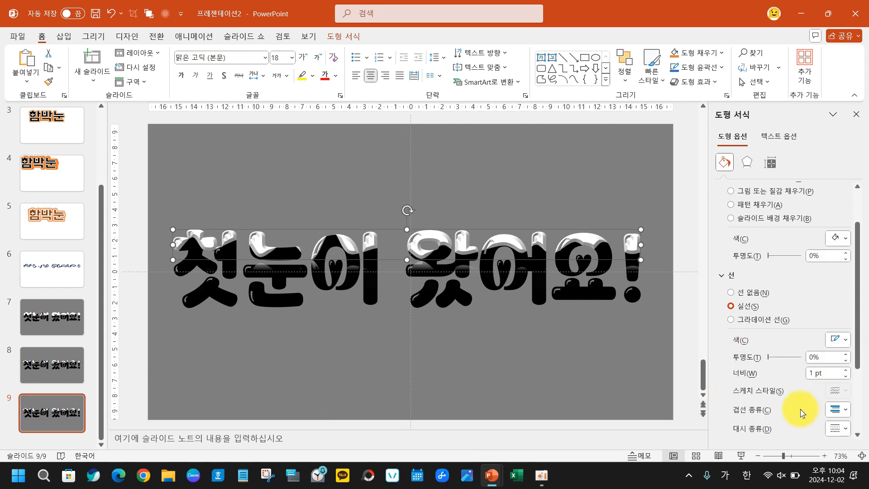
{"action": "left_click", "coordinate": [746, 163]}
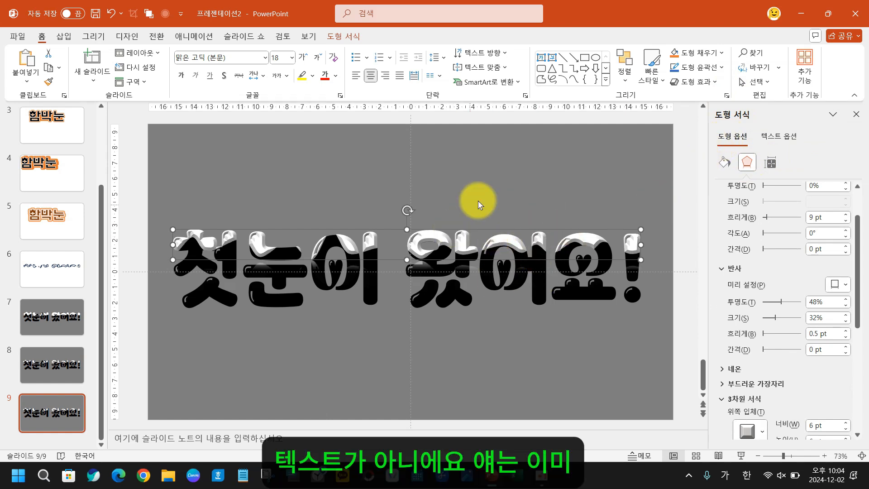
{"action": "scroll", "coordinate": [776, 368], "scroll_direction": "down", "scroll_amount": 5}
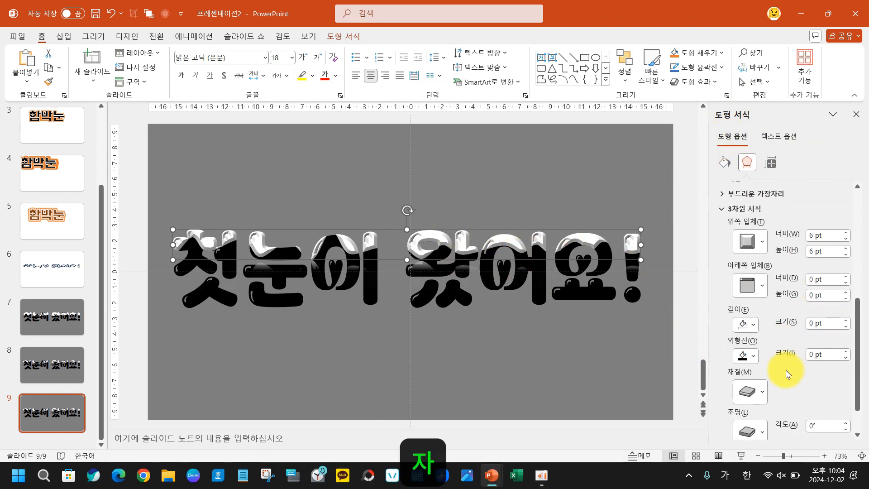
{"action": "left_click", "coordinate": [766, 399]}
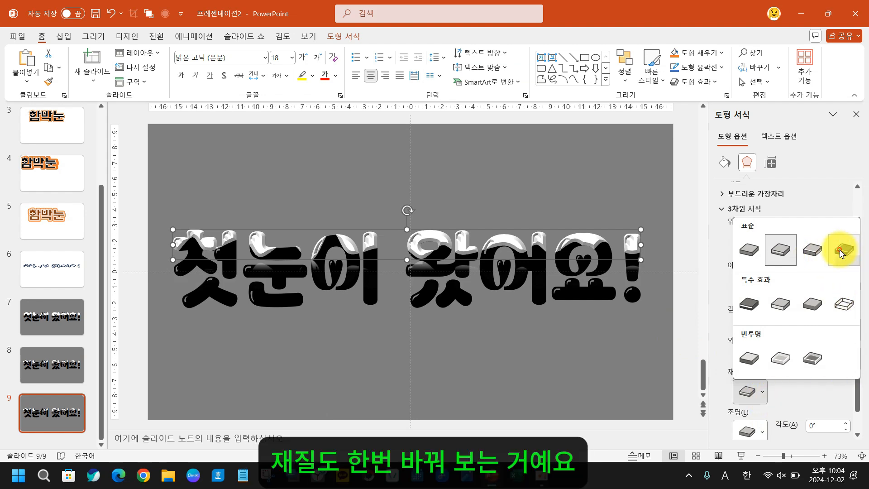
{"action": "left_click", "coordinate": [840, 253]}
{"action": "left_click", "coordinate": [762, 394]}
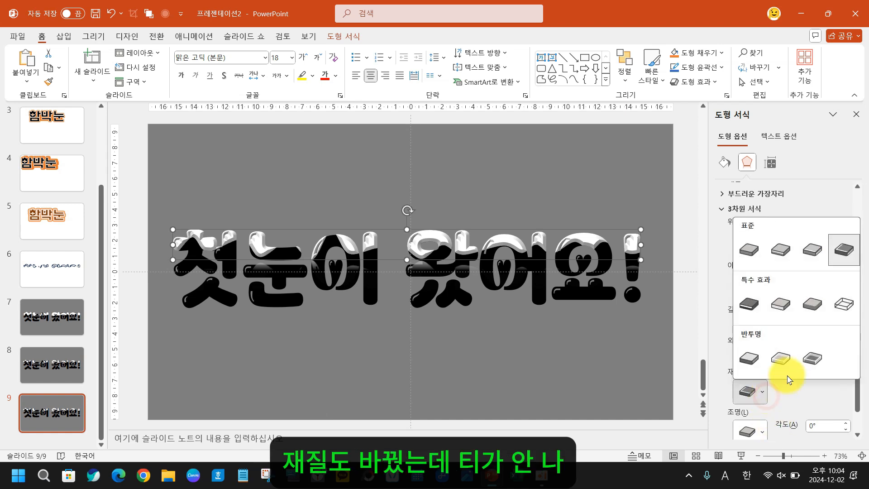
{"action": "left_click", "coordinate": [840, 302]}
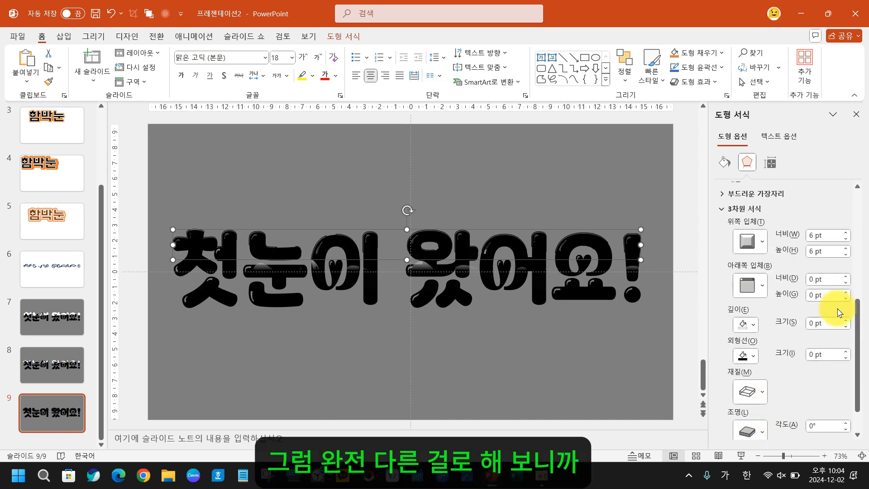
{"action": "left_click", "coordinate": [765, 399]}
{"action": "left_click", "coordinate": [778, 301]}
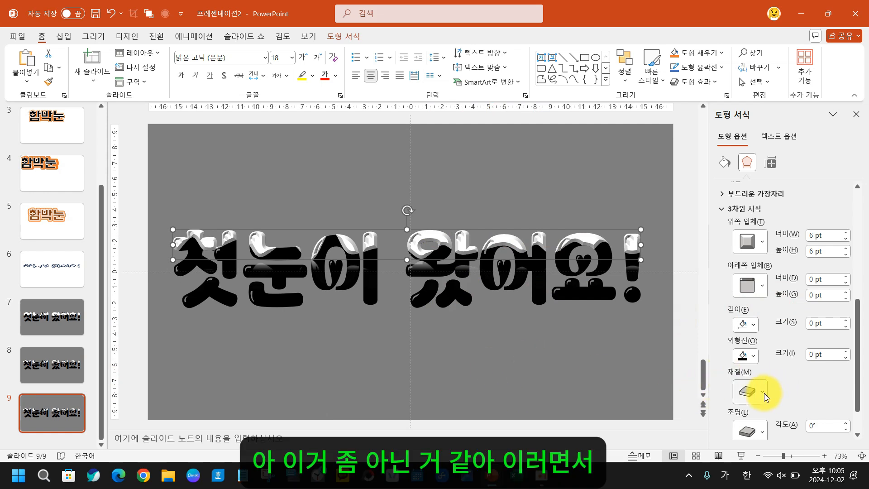
Set slide 9's letter-top pieces to the first translucent (반투명) material and try the warm (따뜻하게) lightings before choosing the second normal (보통) lighting
{"action": "left_click", "coordinate": [765, 397]}
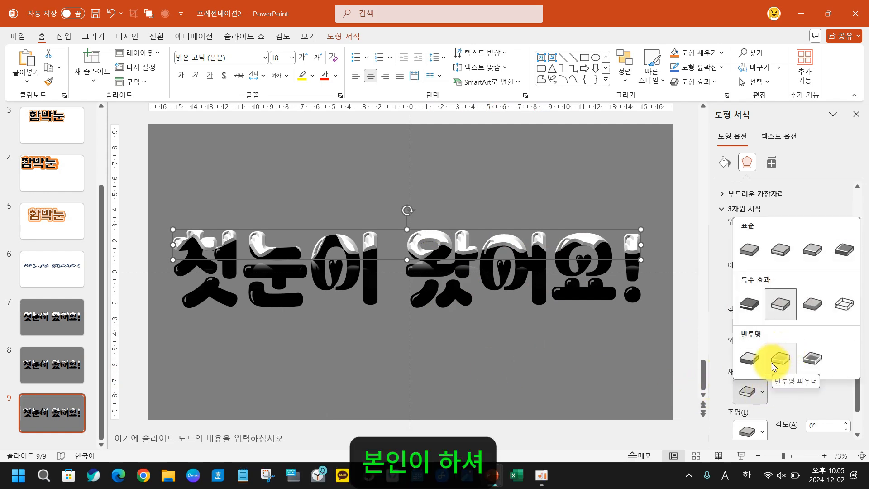
{"action": "left_click", "coordinate": [751, 359]}
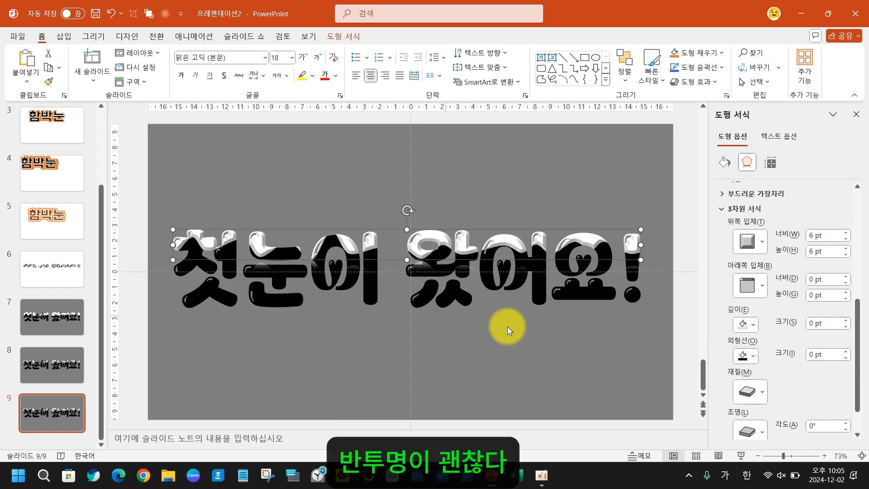
{"action": "left_click", "coordinate": [751, 428]}
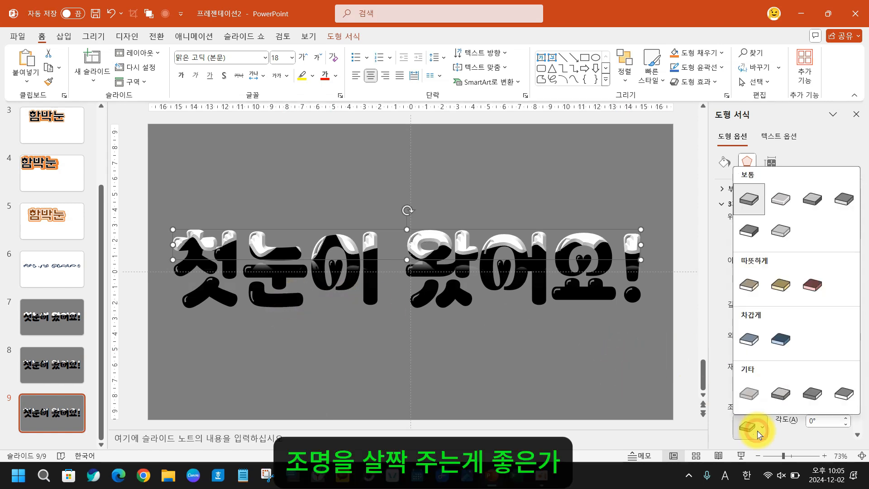
{"action": "left_click", "coordinate": [781, 286]}
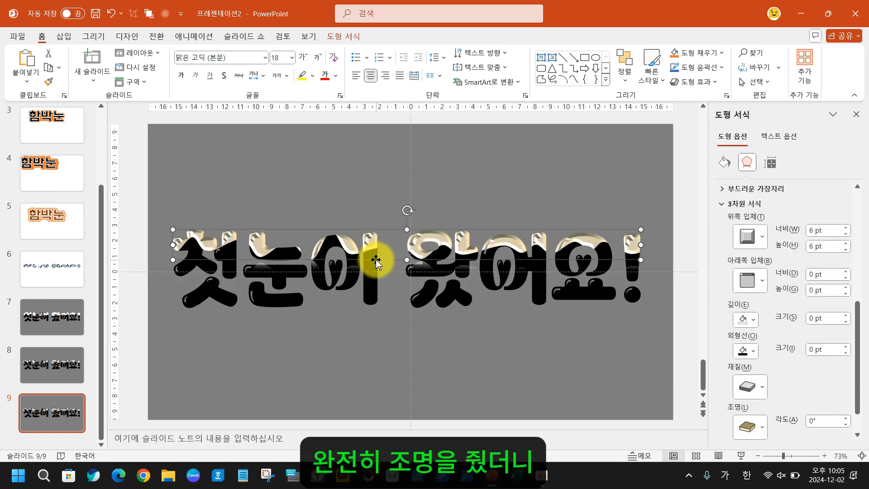
{"action": "left_click", "coordinate": [756, 428]}
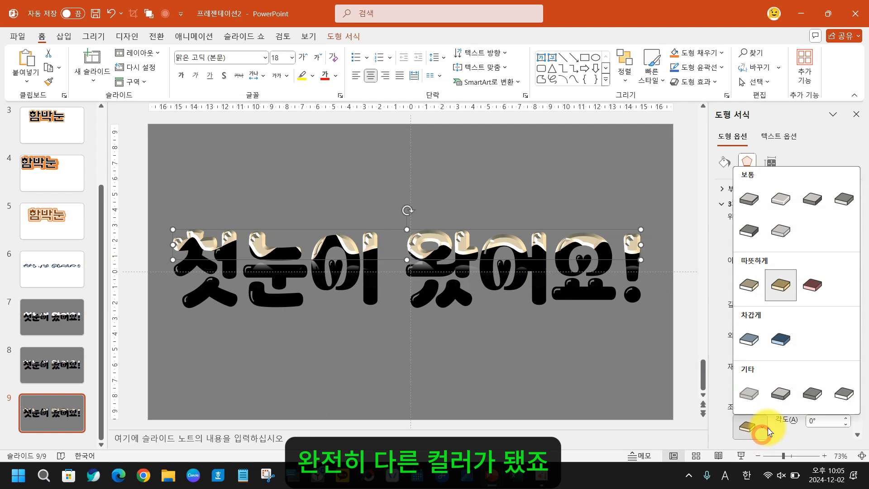
{"action": "left_click", "coordinate": [815, 286]}
{"action": "left_click", "coordinate": [765, 422]}
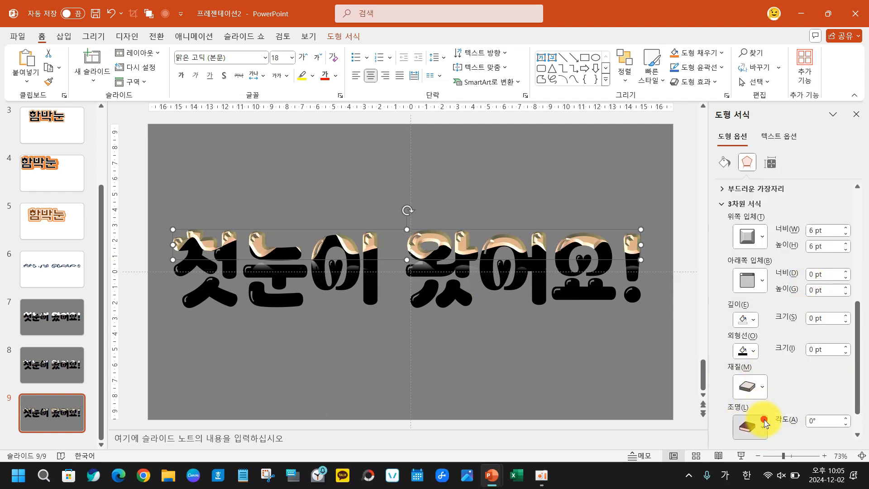
{"action": "left_click", "coordinate": [745, 281]}
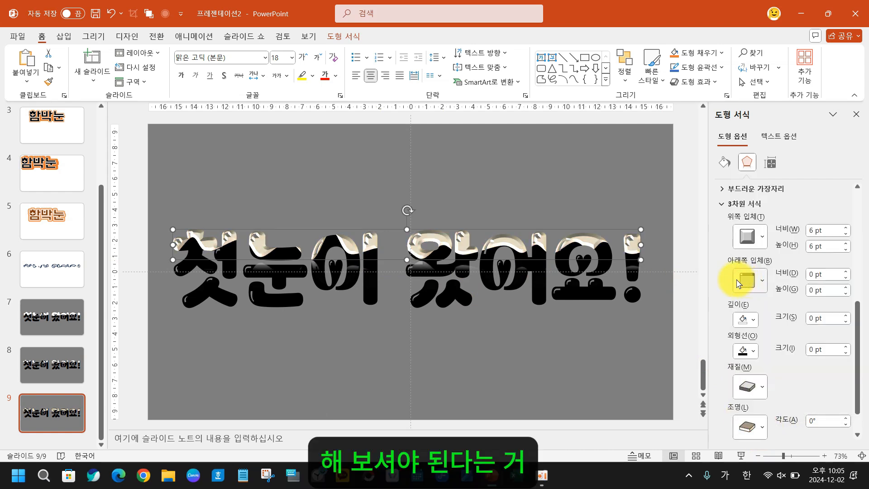
{"action": "left_click", "coordinate": [754, 424]}
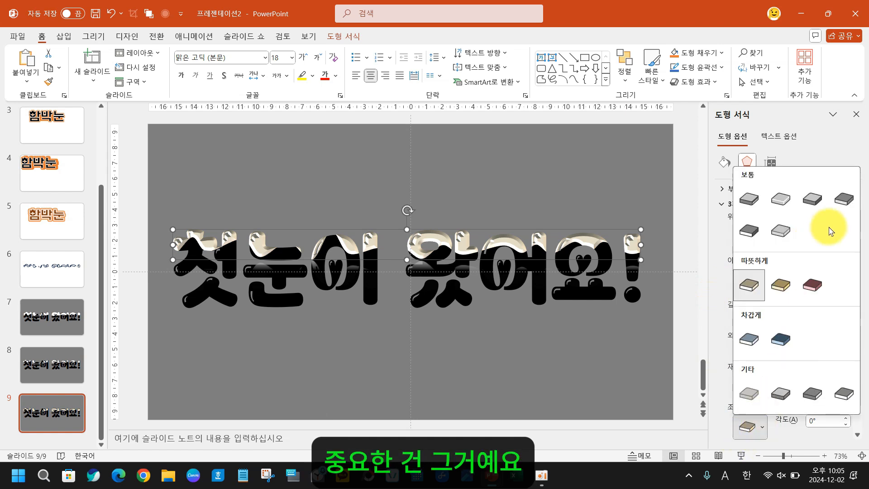
{"action": "left_click", "coordinate": [780, 198]}
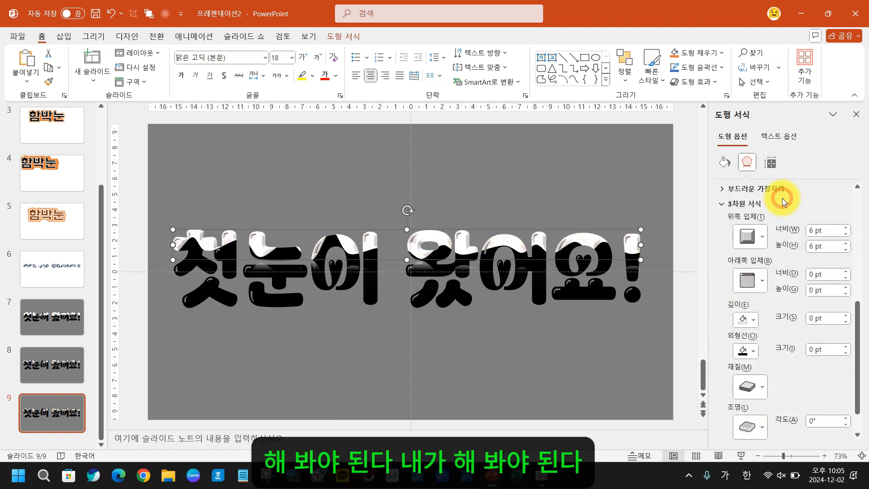
{"action": "left_click", "coordinate": [485, 342]}
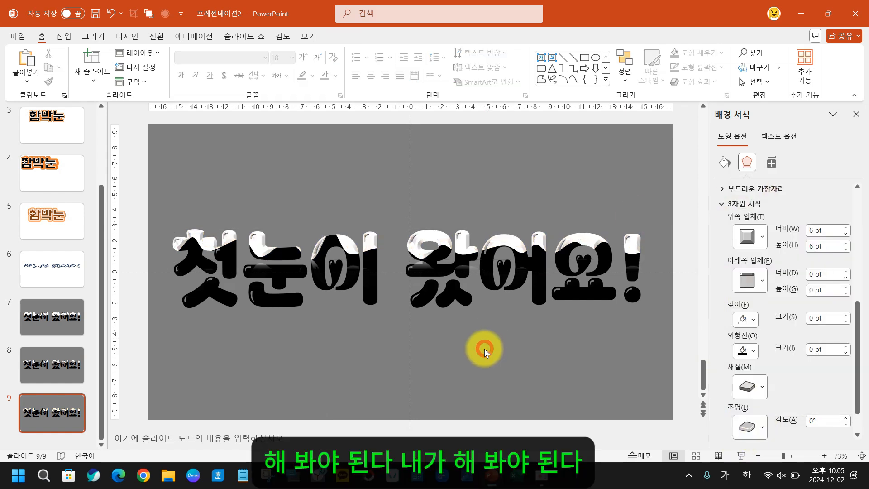
Duplicate slide 9 with the translucent snow lettering
{"action": "right_click", "coordinate": [51, 418]}
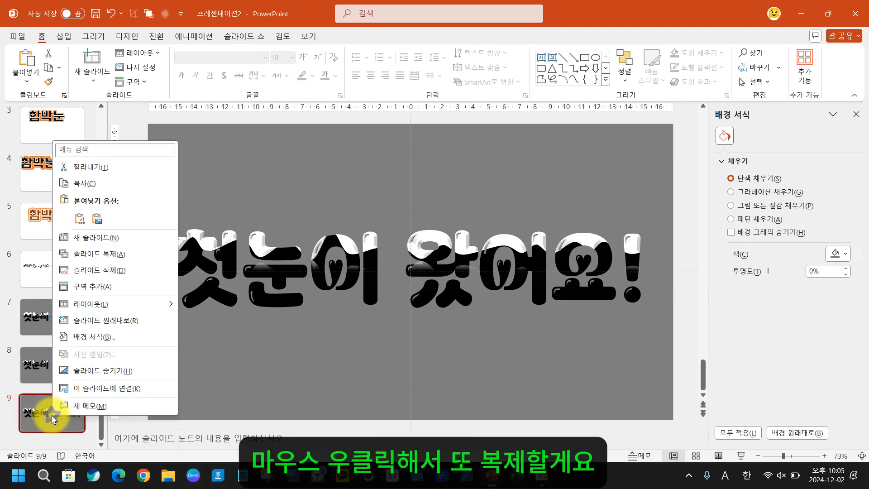
{"action": "left_click", "coordinate": [108, 255]}
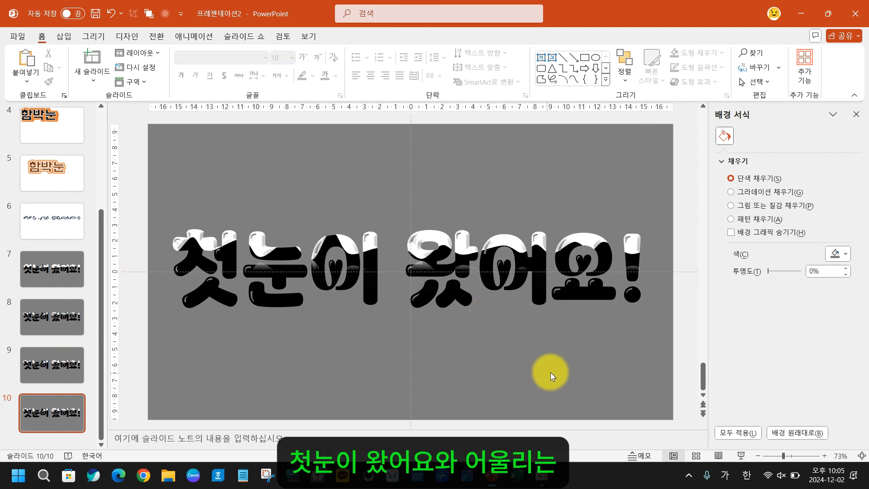
{"action": "left_click", "coordinate": [555, 371]}
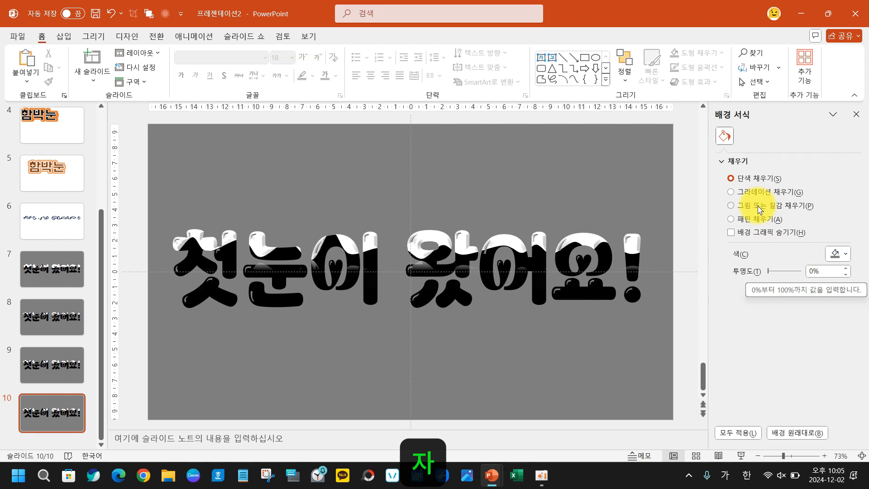
Change slide 10's background from a solid color to a picture or texture fill (그림 또는 질감 채우기)
{"action": "left_click", "coordinate": [856, 114]}
{"action": "right_click", "coordinate": [650, 349]}
{"action": "right_click", "coordinate": [615, 397]}
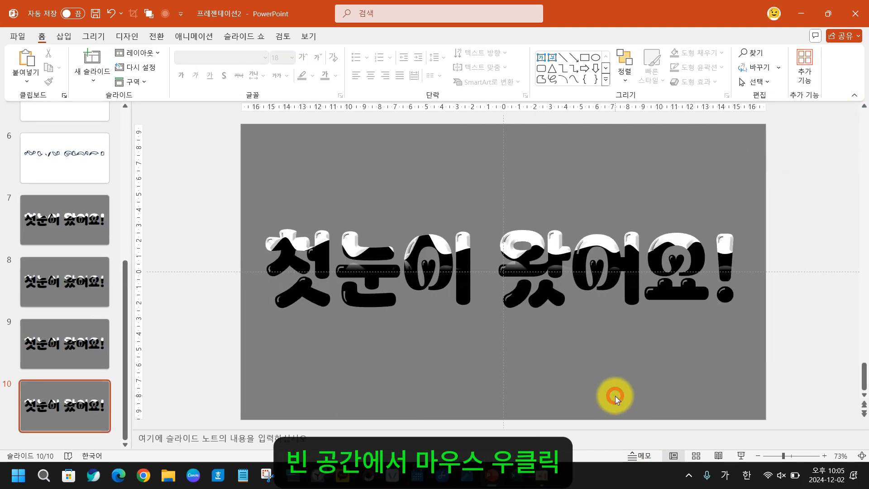
{"action": "right_click", "coordinate": [629, 361]}
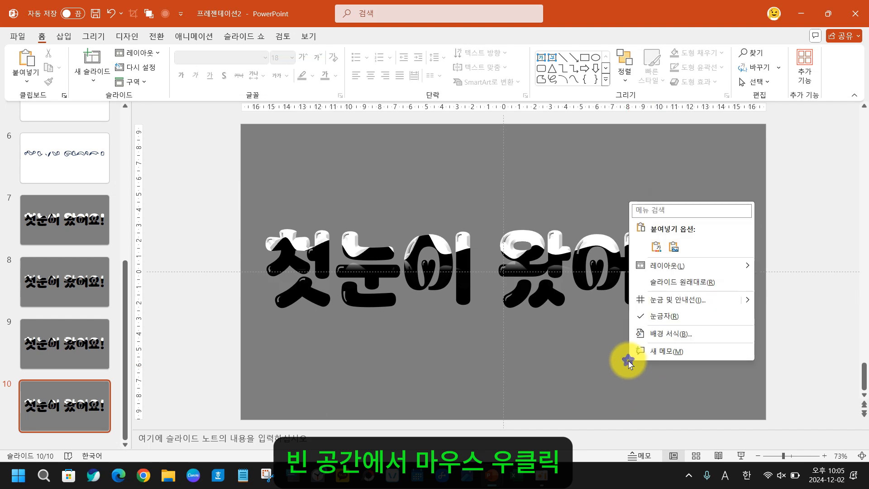
{"action": "left_click", "coordinate": [662, 334]}
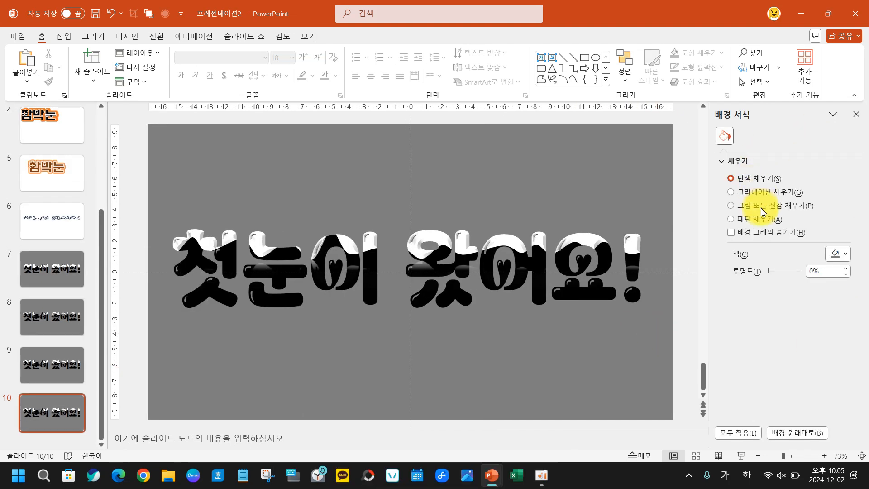
{"action": "left_click", "coordinate": [765, 207]}
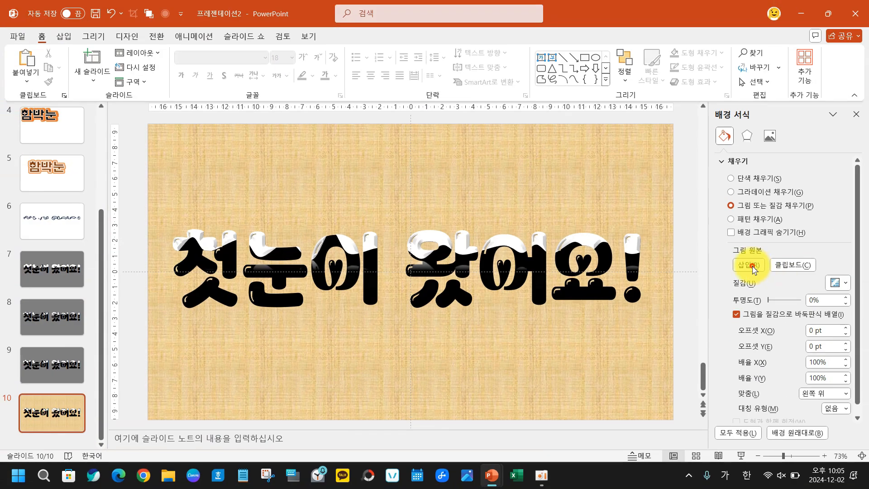
Choose an online picture (온라인 그림) as the source for slide 10's background and search for snow
{"action": "left_click", "coordinate": [753, 267]}
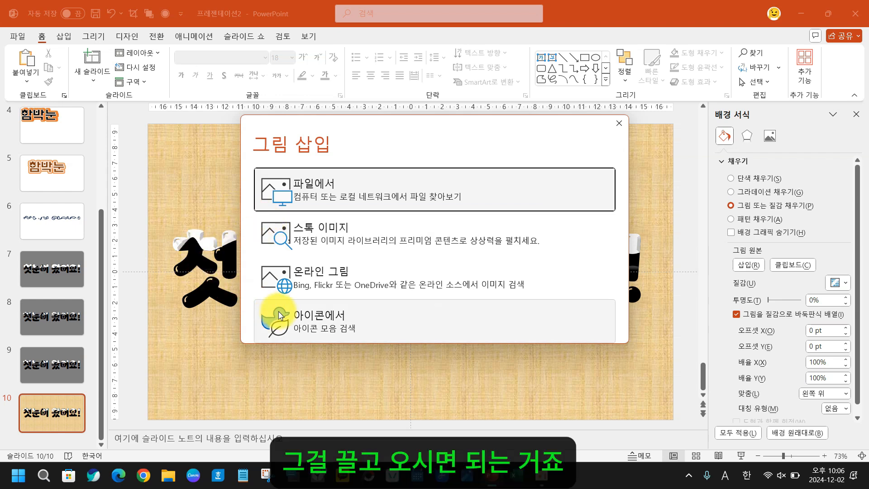
{"action": "left_click", "coordinate": [343, 287]}
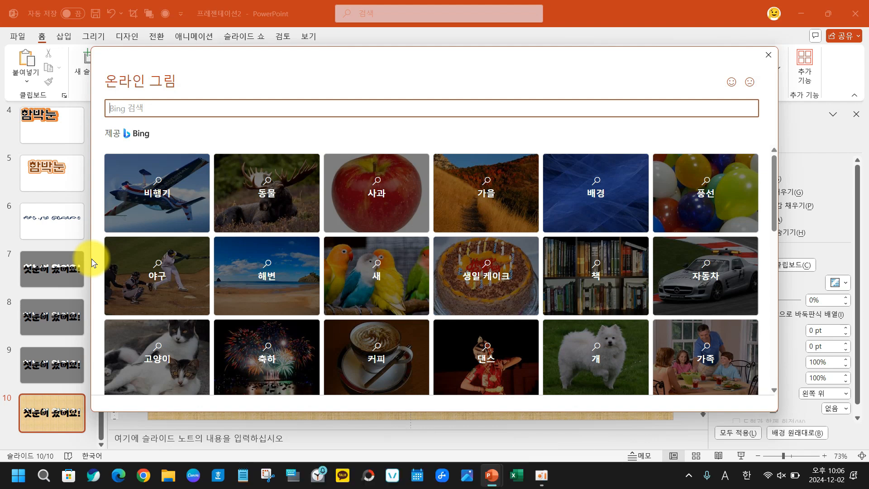
{"action": "type", "text": "sn"}
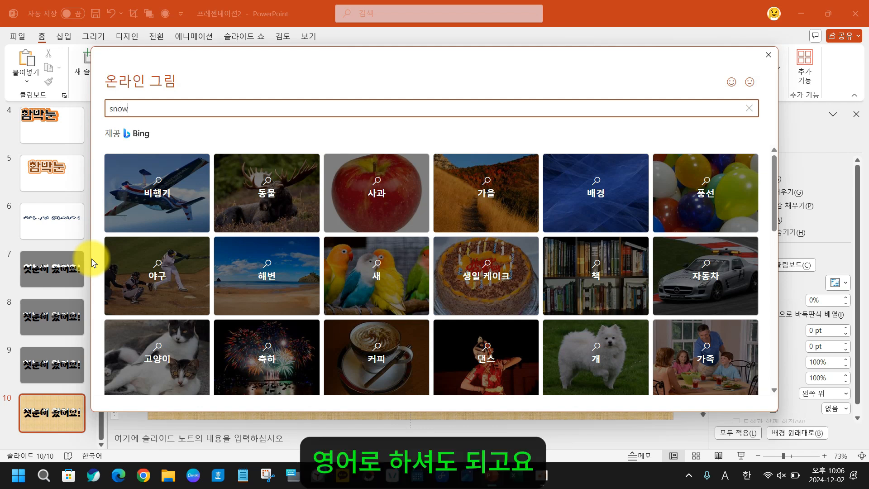
{"action": "type", "text": "ow"}
{"action": "key", "text": "Return"}
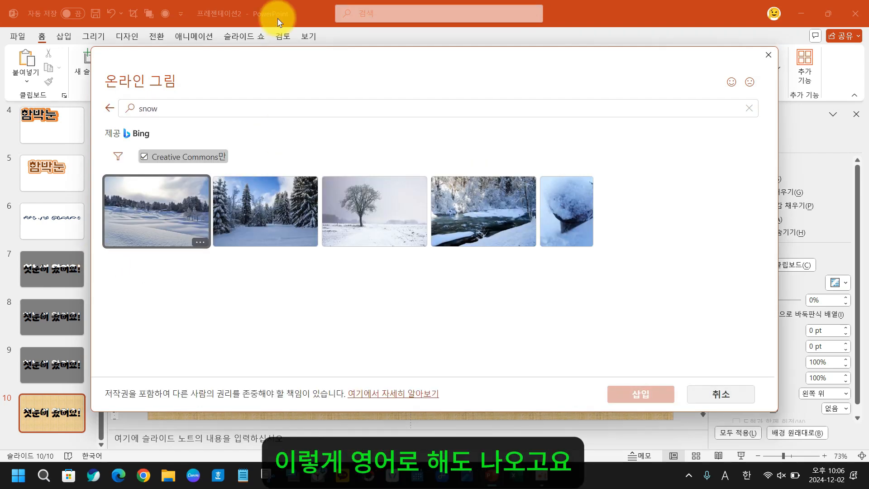
Replace the online picture search term with 첫눈 and run the search
{"action": "left_click", "coordinate": [194, 109]}
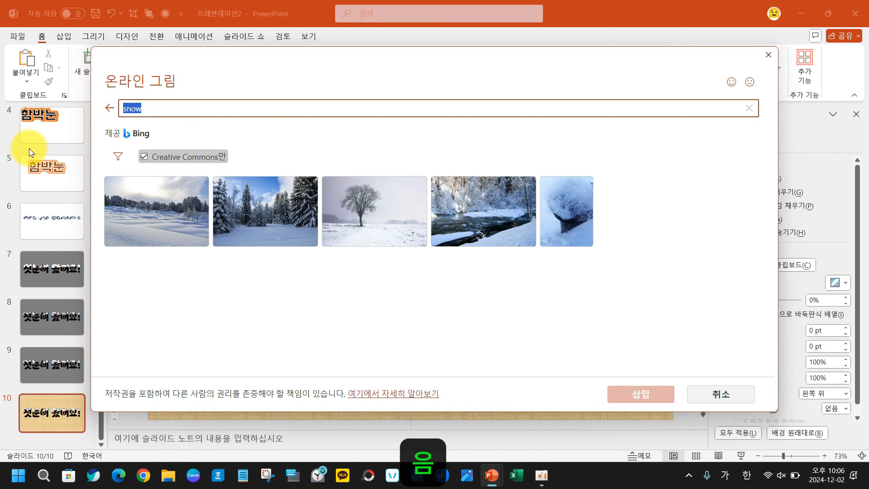
{"action": "type", "text": "ㄴ"}
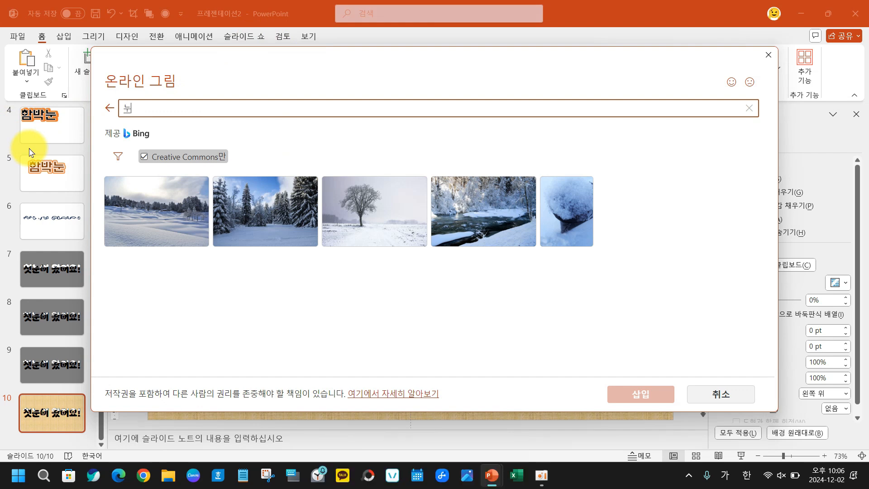
{"action": "key", "text": "BackSpace"}
{"action": "type", "text": "첫눈"}
{"action": "key", "text": "Return"}
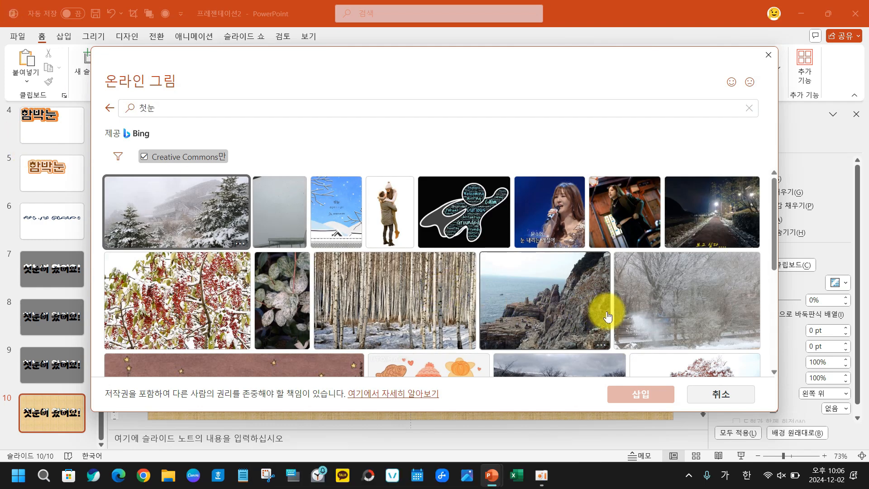
Insert the picture of snow-covered red berries from the 첫눈 results as slide 10's background and set its transparency to 35%
{"action": "scroll", "coordinate": [634, 308], "scroll_direction": "down", "scroll_amount": 2}
{"action": "scroll", "coordinate": [661, 312], "scroll_direction": "down", "scroll_amount": 2}
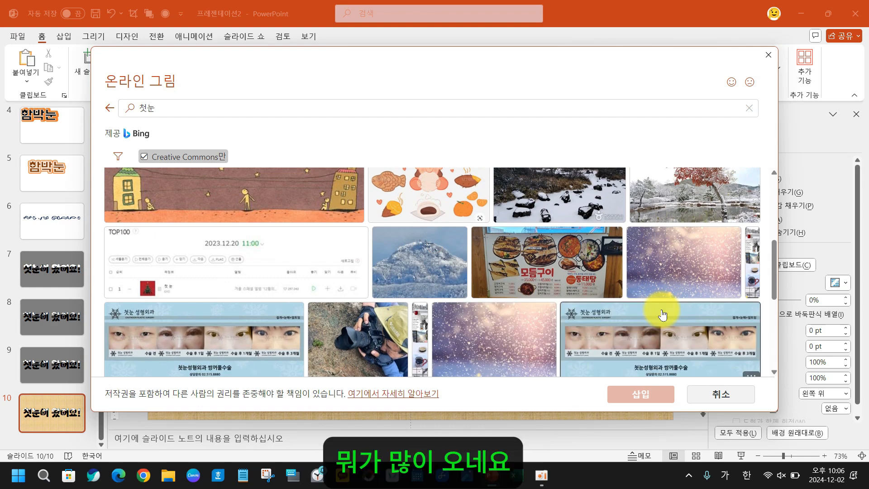
{"action": "scroll", "coordinate": [671, 268], "scroll_direction": "down", "scroll_amount": 10}
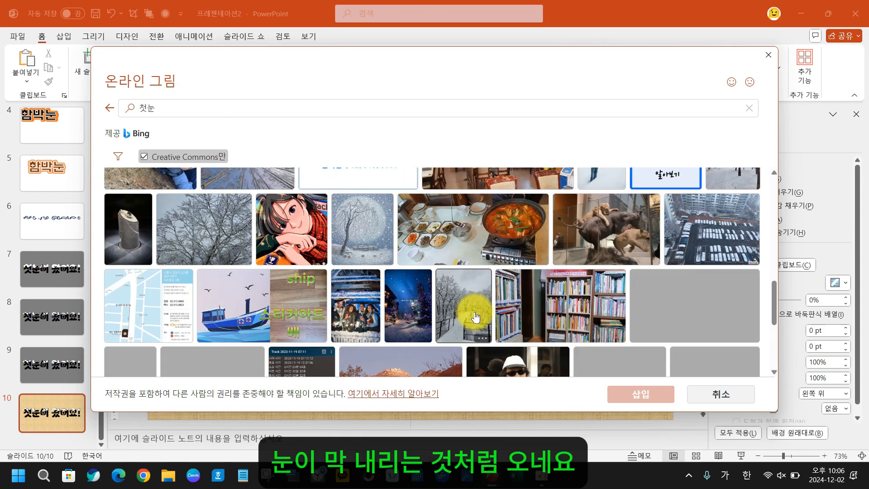
{"action": "scroll", "coordinate": [476, 318], "scroll_direction": "up", "scroll_amount": 5}
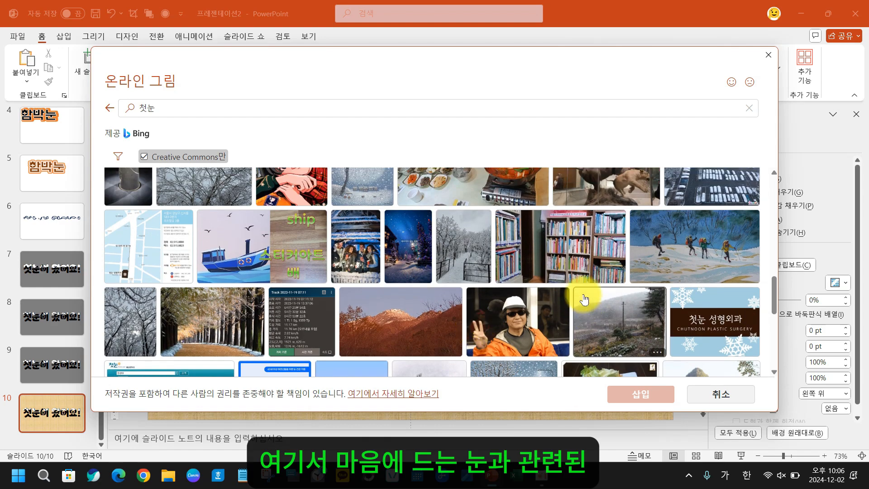
{"action": "scroll", "coordinate": [488, 284], "scroll_direction": "up", "scroll_amount": 6}
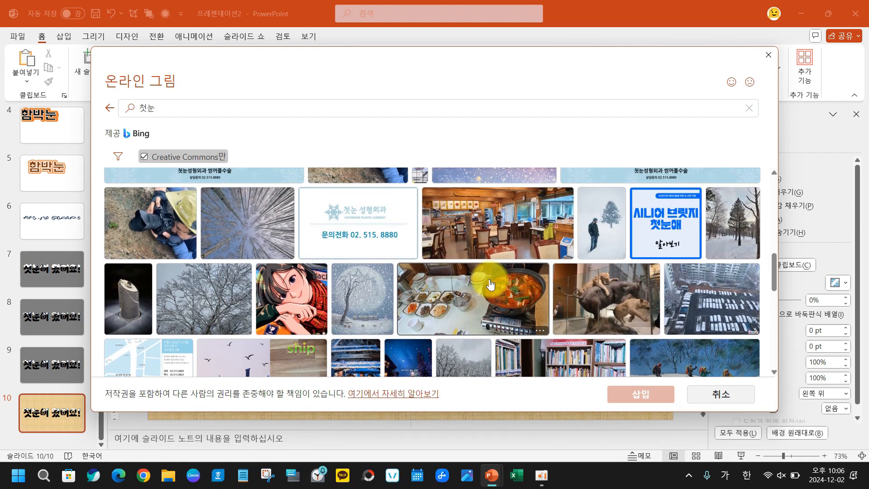
{"action": "scroll", "coordinate": [583, 298], "scroll_direction": "down", "scroll_amount": 3}
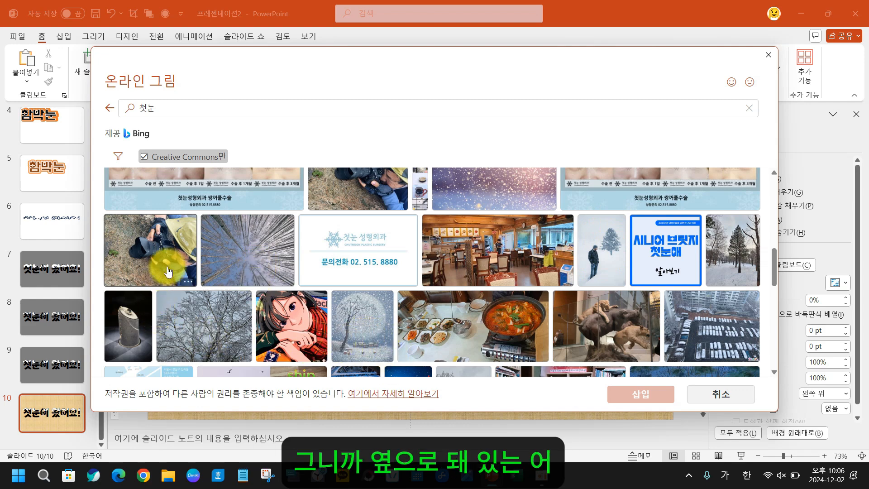
{"action": "scroll", "coordinate": [228, 319], "scroll_direction": "up", "scroll_amount": 10}
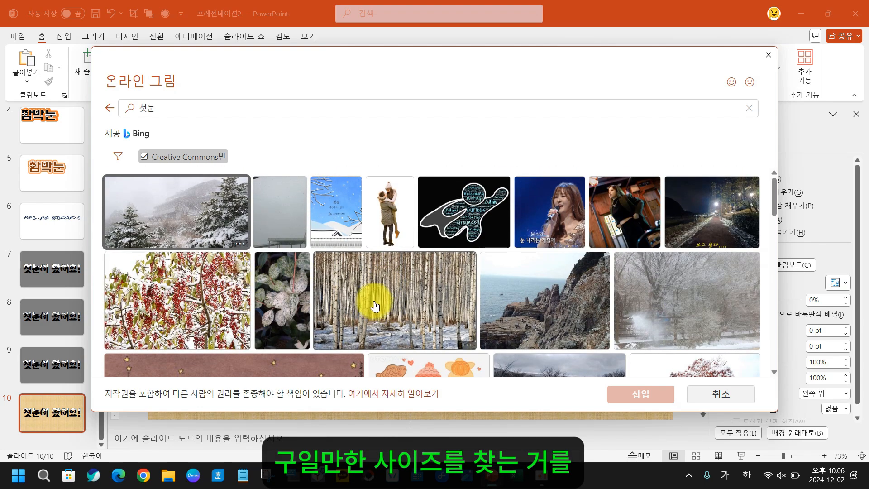
{"action": "scroll", "coordinate": [413, 303], "scroll_direction": "down", "scroll_amount": 3}
{"action": "scroll", "coordinate": [421, 302], "scroll_direction": "up", "scroll_amount": 2}
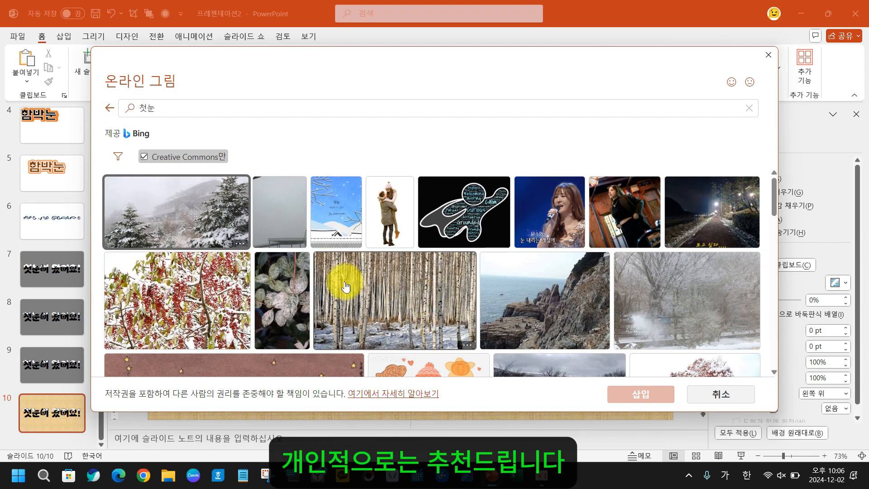
{"action": "left_click", "coordinate": [189, 303]}
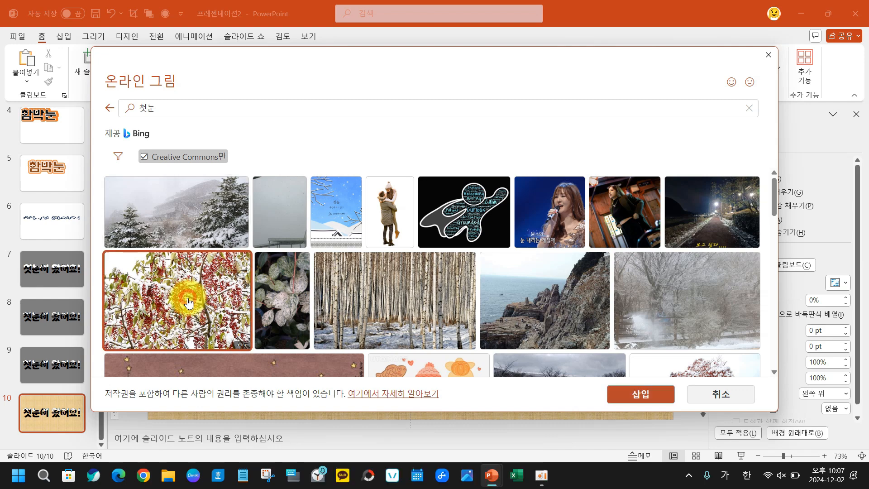
{"action": "left_click", "coordinate": [636, 390]}
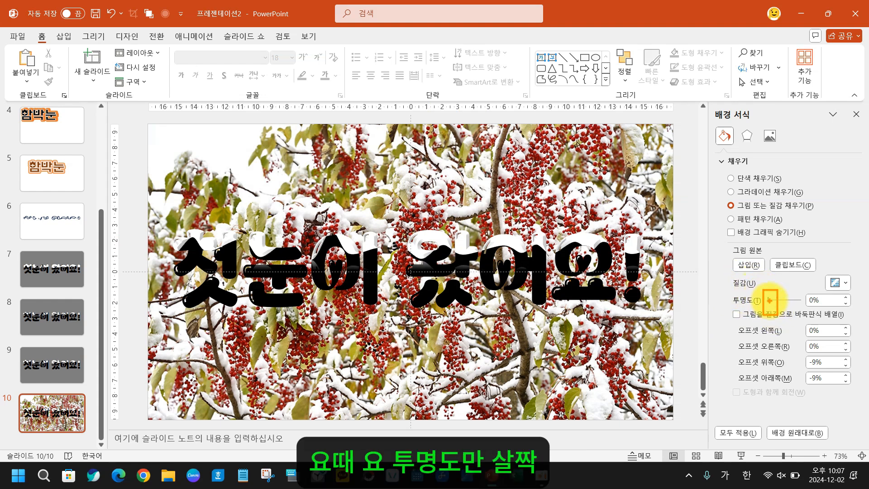
{"action": "left_click_drag", "start_coordinate": [768, 300], "coordinate": [780, 301]}
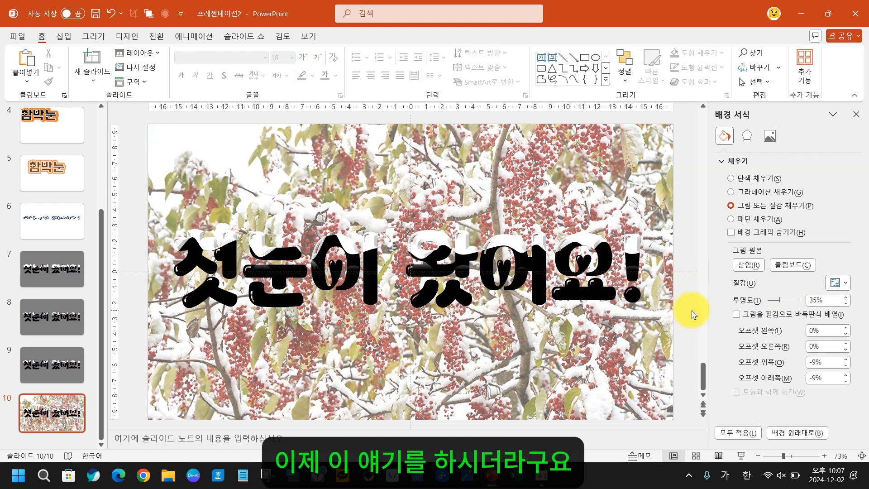
Select all parts of the snow-topped 첫눈이 왔어요! lettering on slide 10 and move them down to the lower part of the slide
{"action": "left_click", "coordinate": [407, 261]}
{"action": "left_click", "coordinate": [288, 324]}
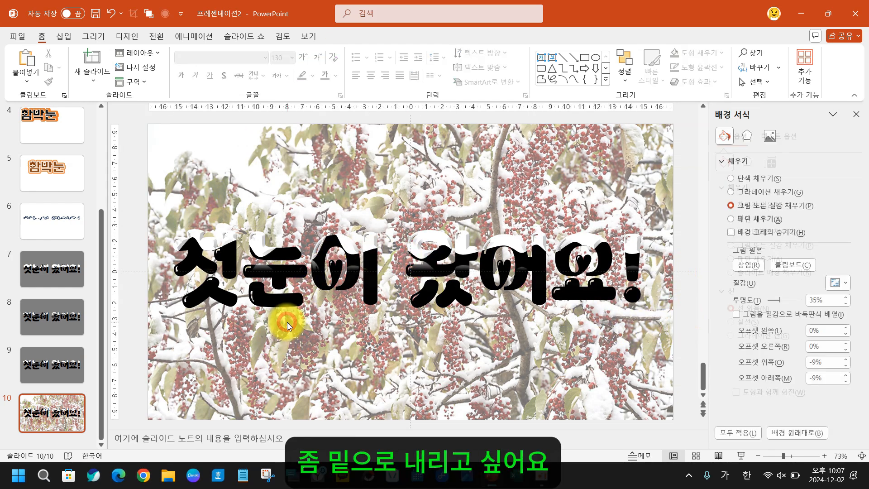
{"action": "left_click", "coordinate": [608, 155]}
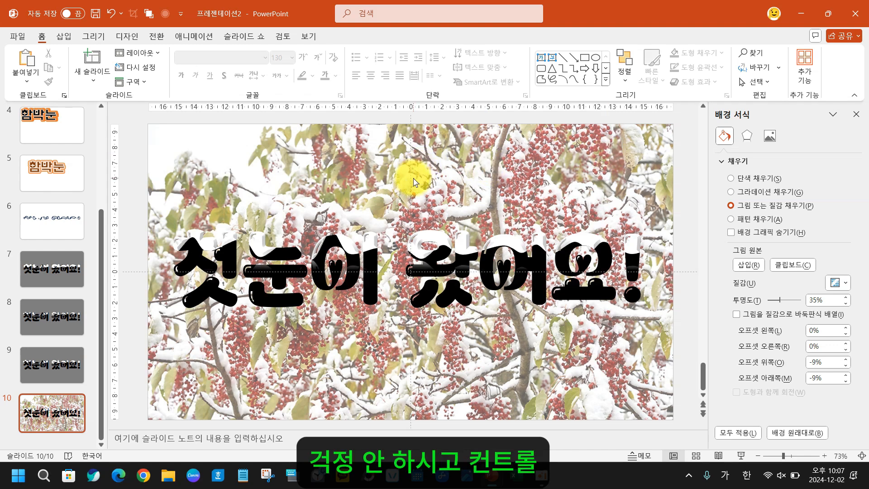
{"action": "left_click", "coordinate": [454, 313]}
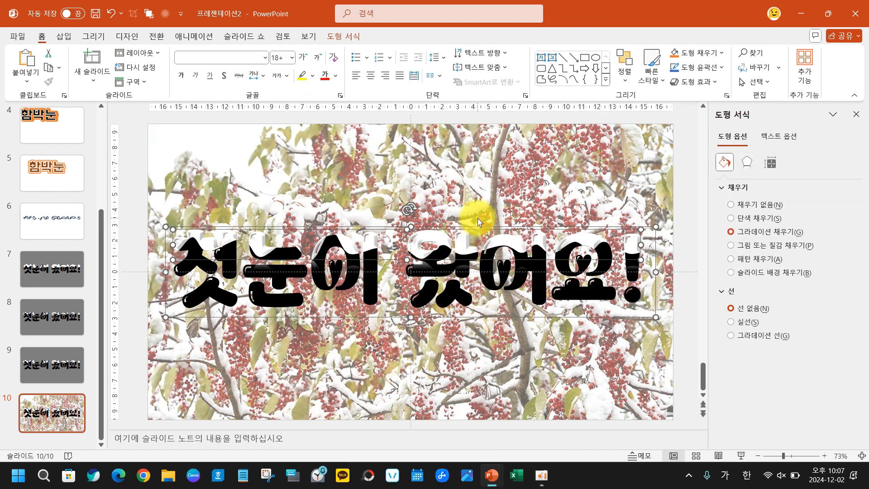
{"action": "left_click_drag", "start_coordinate": [479, 225], "coordinate": [484, 307]}
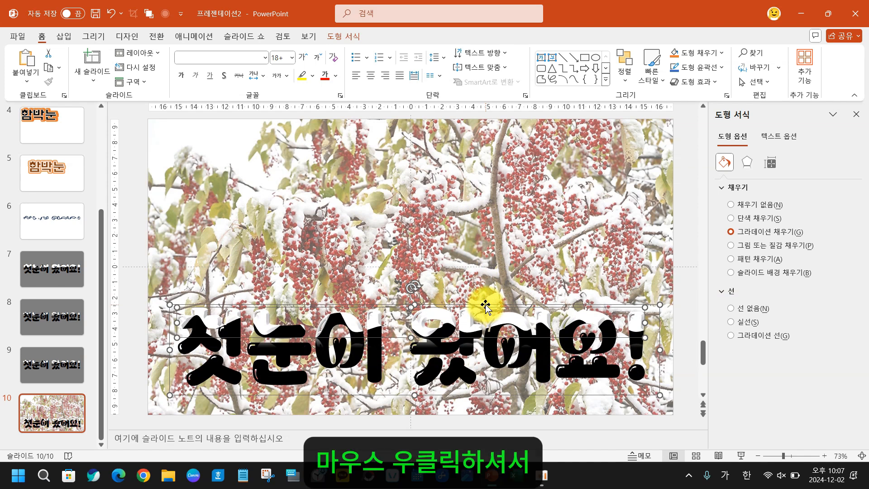
Group the parts of the 첫눈이 왔어요! lettering and shift the group slightly left to centre it on slide 10
{"action": "right_click", "coordinate": [485, 304]}
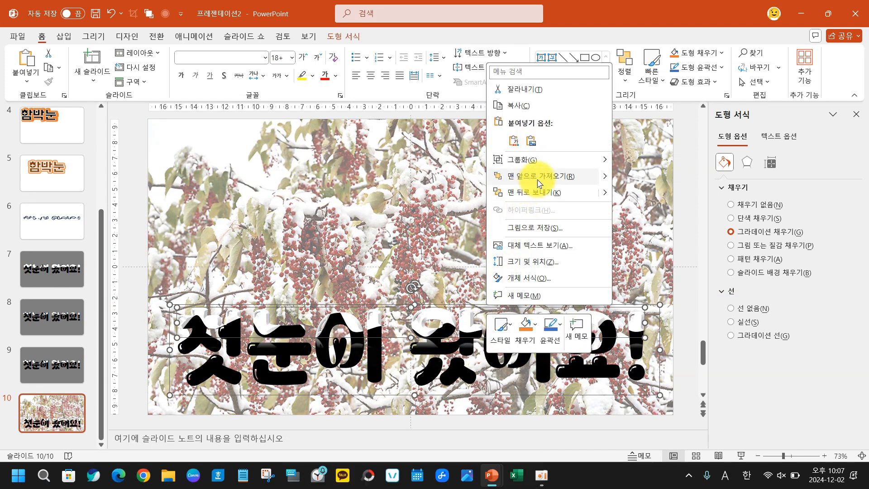
{"action": "mouse_move", "coordinate": [543, 159]}
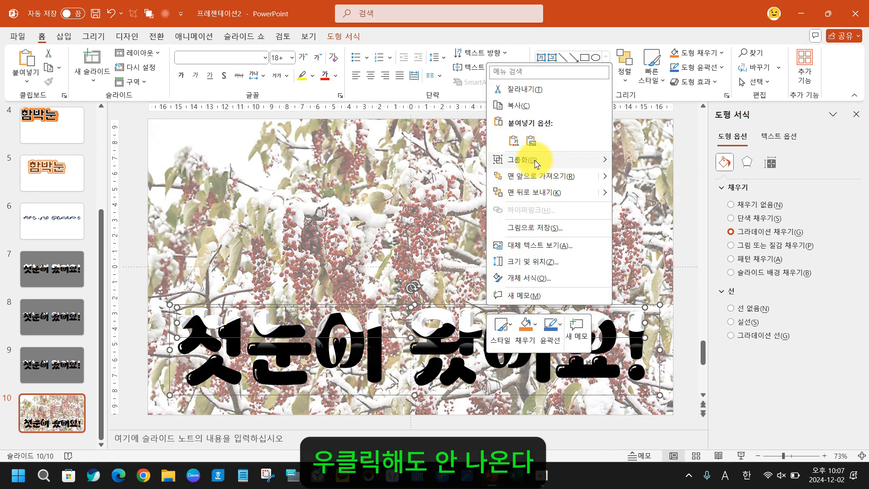
{"action": "left_click", "coordinate": [468, 302]}
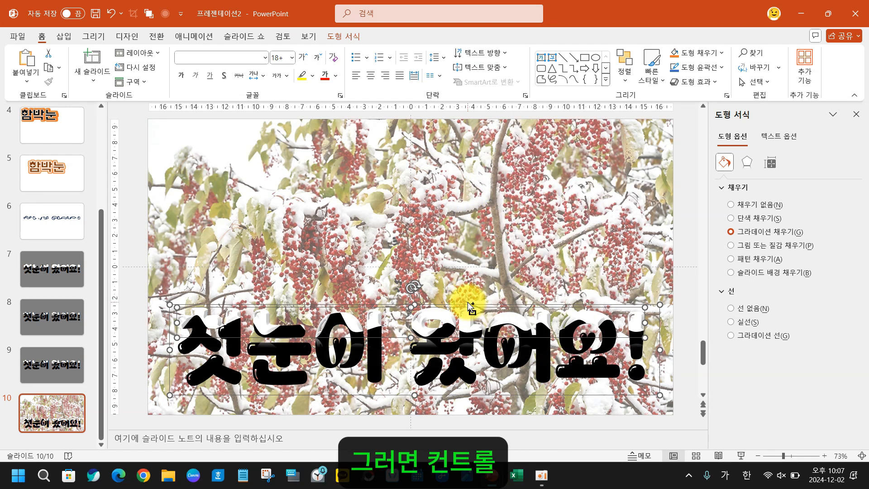
{"action": "key", "text": "ctrl+g"}
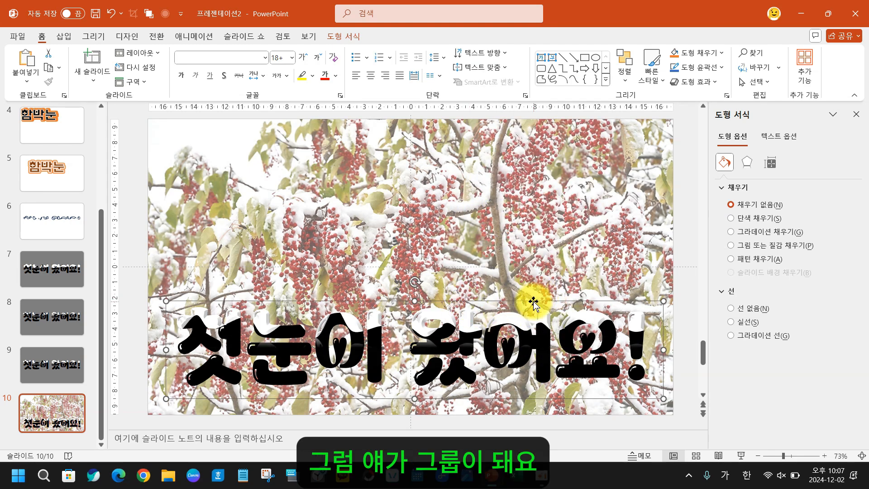
{"action": "mouse_move", "coordinate": [535, 301]}
{"action": "left_mouse_down"}
{"action": "mouse_move", "coordinate": [535, 288]}
{"action": "mouse_move", "coordinate": [530, 300]}
{"action": "left_mouse_up"}
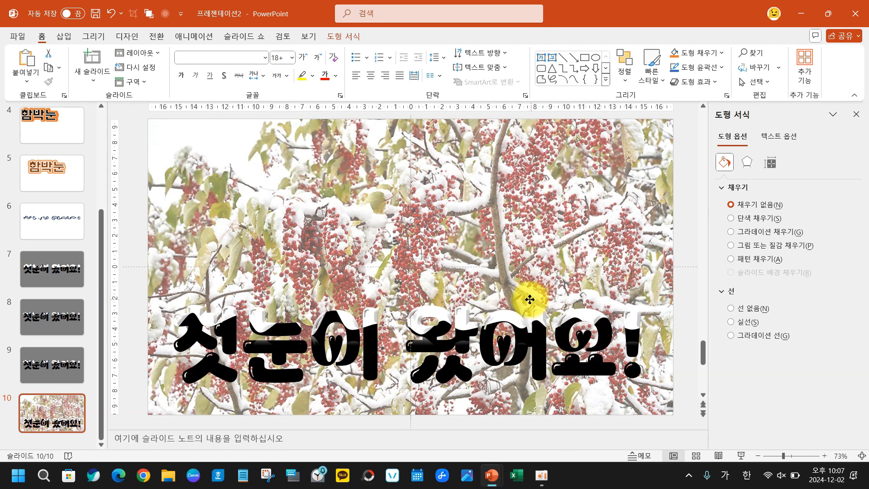
Go to slide 9, switch to Chrome and open the bookmarked Pixabay free image site
{"action": "left_click", "coordinate": [53, 362]}
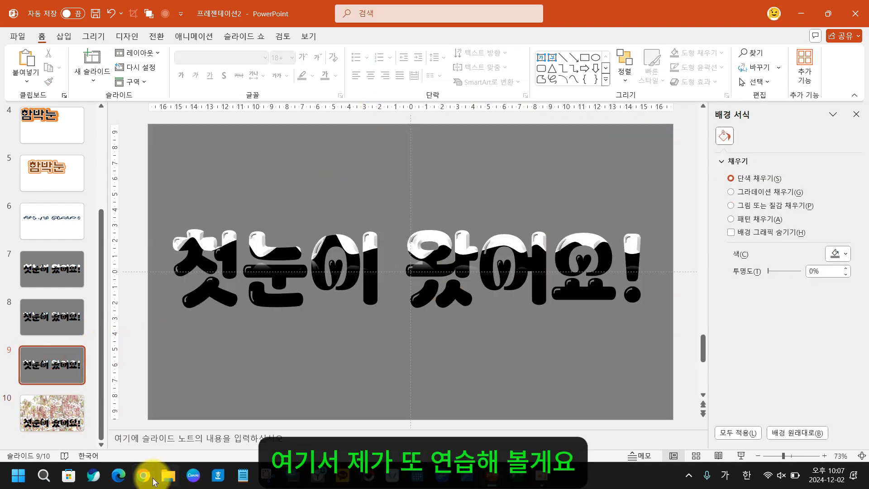
{"action": "left_click", "coordinate": [145, 476]}
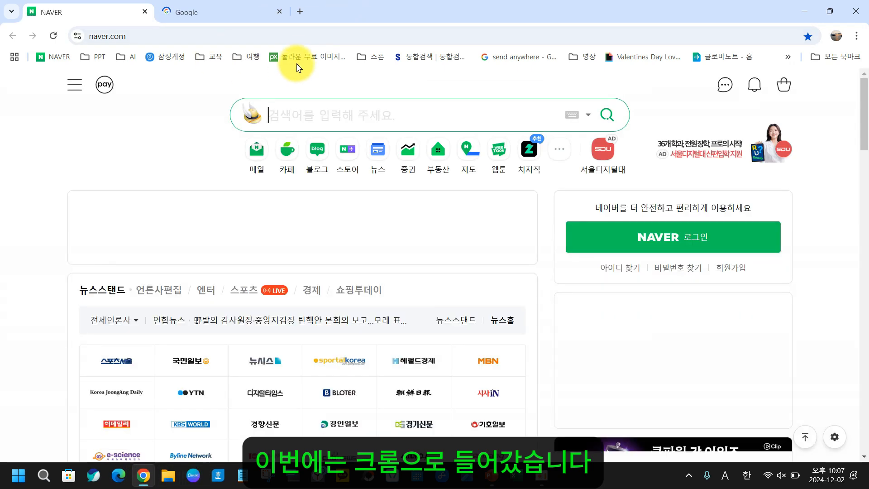
{"action": "left_click", "coordinate": [298, 57]}
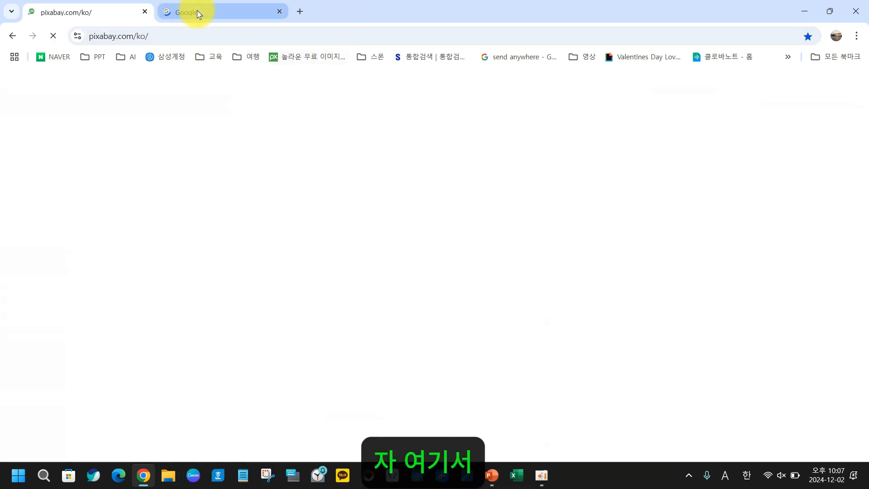
Search Google for 픽사베이 in the second browser tab and open the Pixabay site from the results
{"action": "left_click", "coordinate": [193, 12]}
{"action": "left_click", "coordinate": [181, 32]}
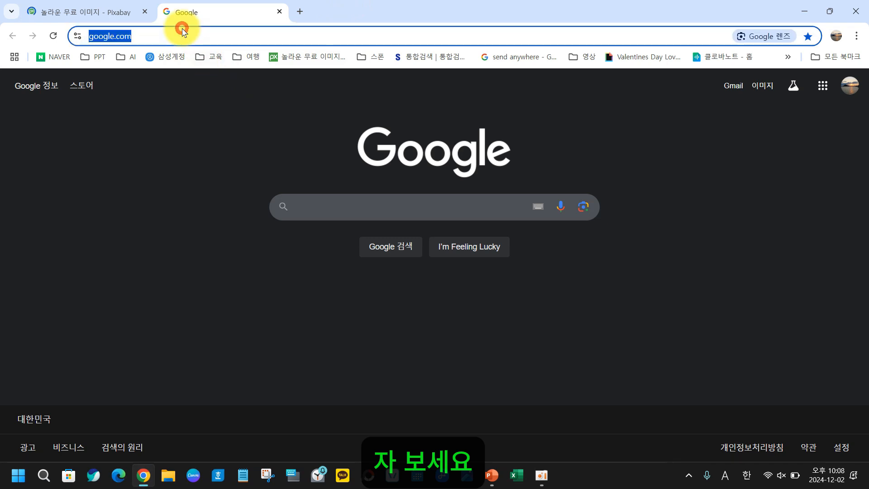
{"action": "type", "text": "픽ㅅ"}
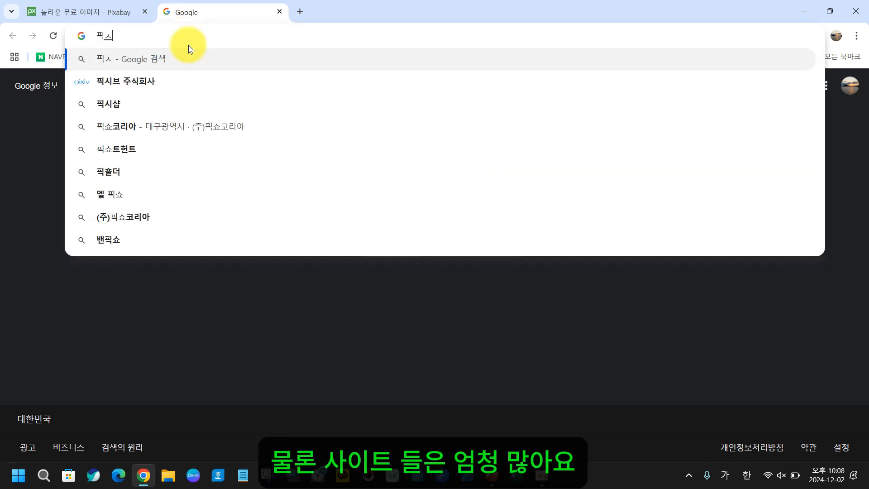
{"action": "key", "text": "BackSpace"}
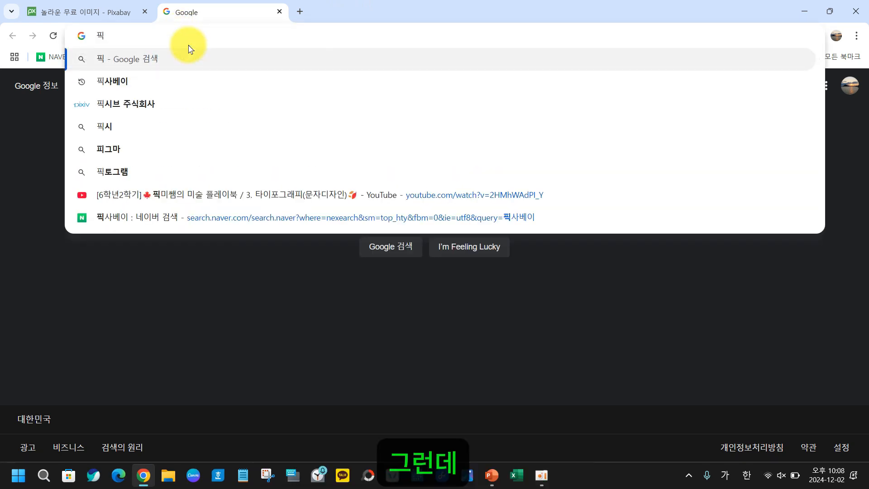
{"action": "type", "text": "사베이"}
{"action": "key", "text": "Return"}
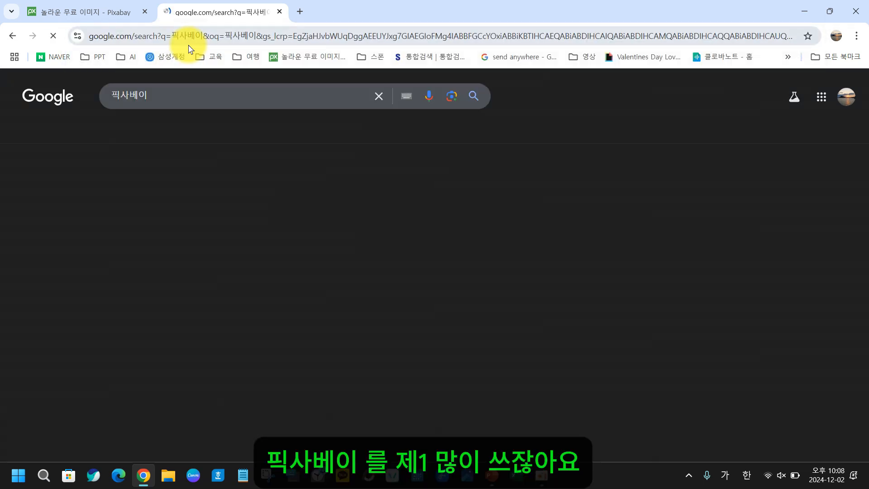
{"action": "left_click", "coordinate": [237, 200]}
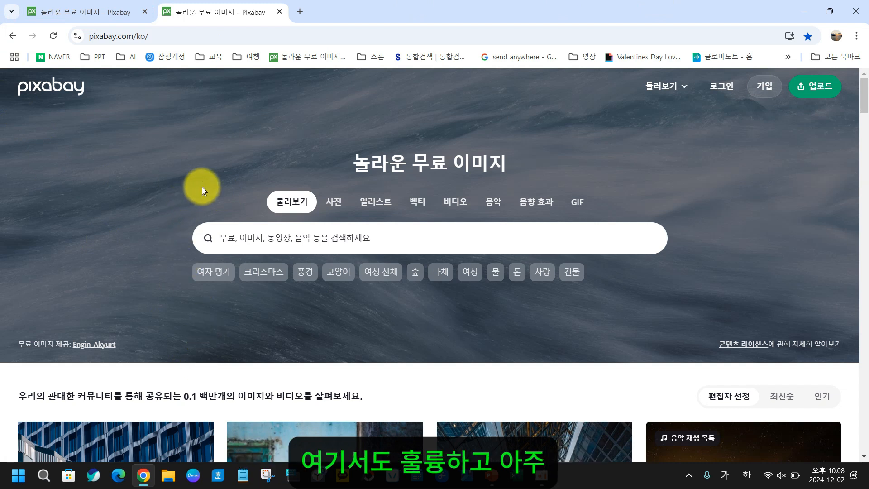
Search Pixabay for images of 눈
{"action": "left_click", "coordinate": [290, 238]}
{"action": "type", "text": "ㄴ"}
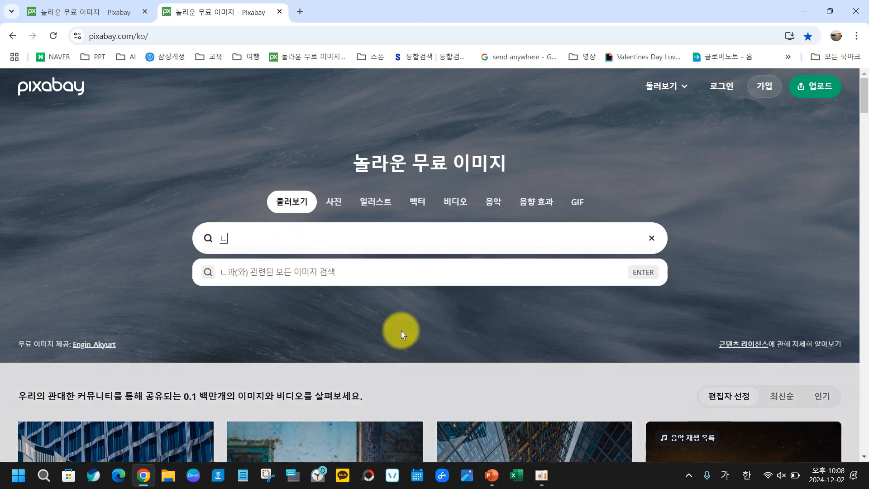
{"action": "key", "text": "Return"}
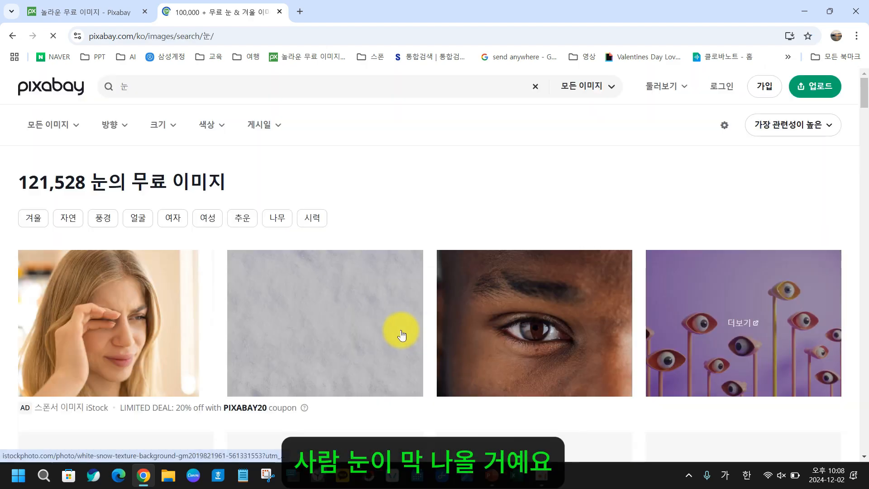
Look through the Pixabay results for 눈 for a snow scene whose proportions suit a slide background
{"action": "scroll", "coordinate": [441, 326], "scroll_direction": "down", "scroll_amount": 5}
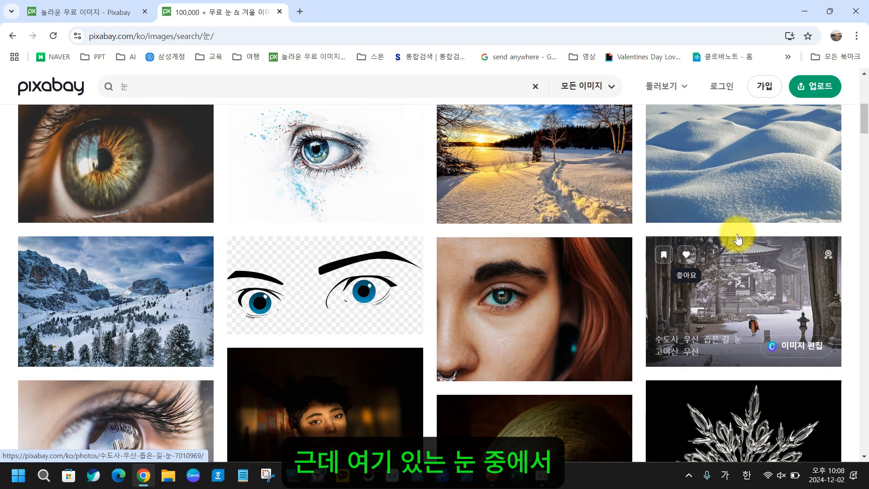
{"action": "scroll", "coordinate": [724, 190], "scroll_direction": "down", "scroll_amount": 7}
{"action": "scroll", "coordinate": [563, 268], "scroll_direction": "down", "scroll_amount": 15}
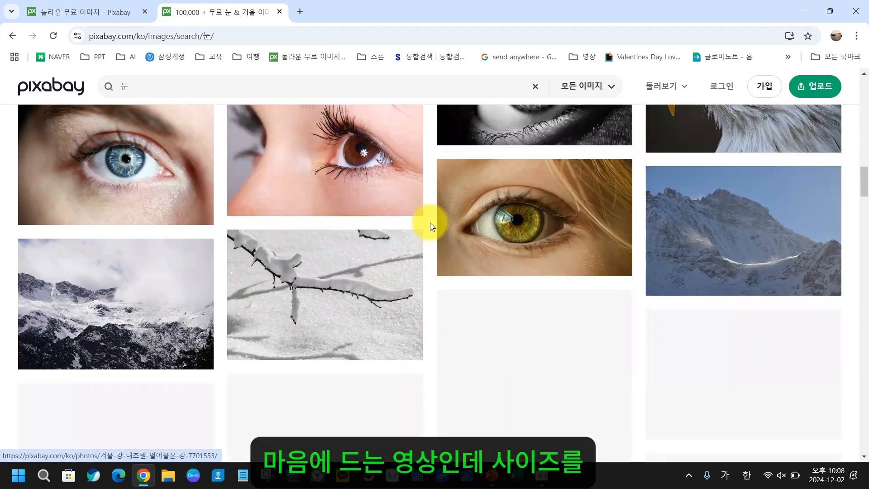
{"action": "scroll", "coordinate": [452, 307], "scroll_direction": "down", "scroll_amount": 6}
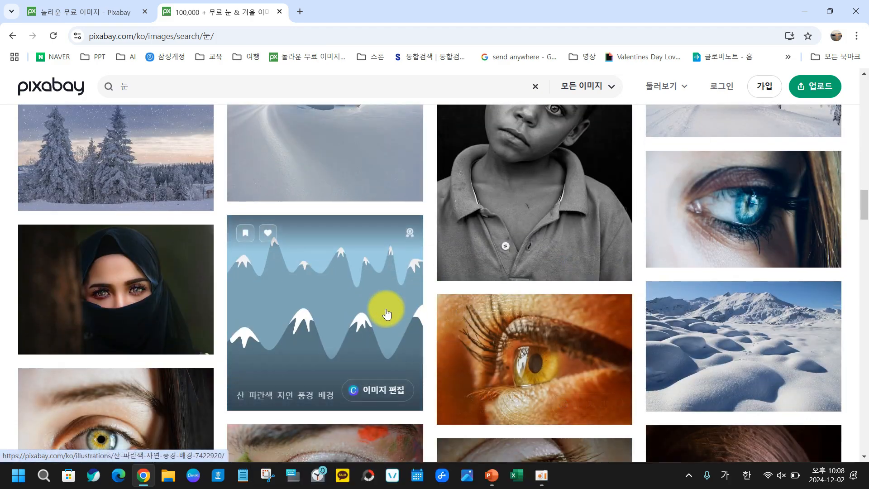
{"action": "scroll", "coordinate": [383, 311], "scroll_direction": "up", "scroll_amount": 5}
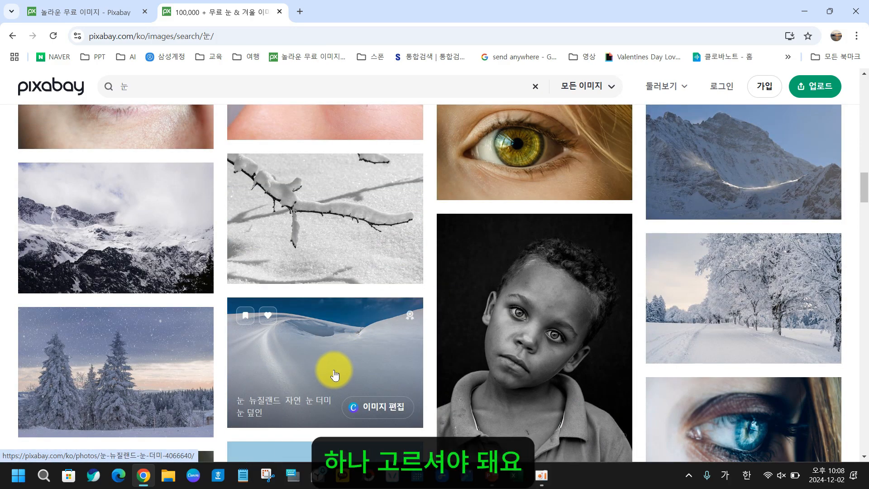
{"action": "scroll", "coordinate": [355, 363], "scroll_direction": "down", "scroll_amount": 10}
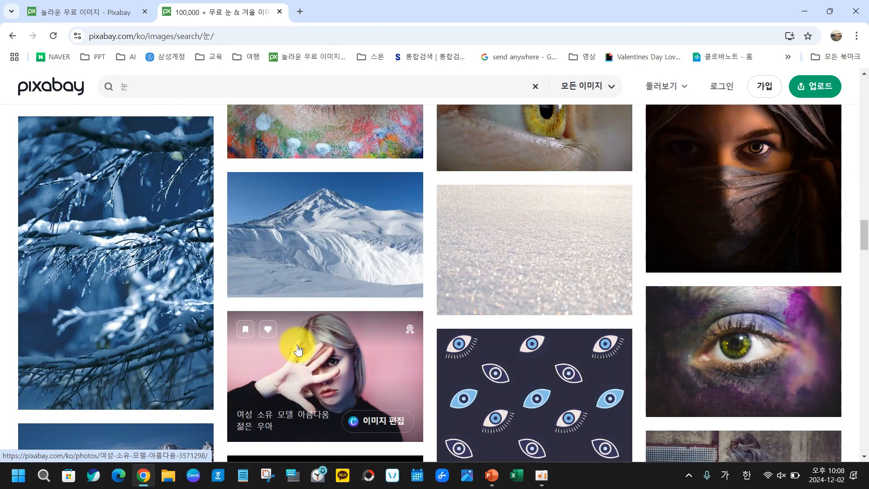
{"action": "scroll", "coordinate": [456, 292], "scroll_direction": "down", "scroll_amount": 7}
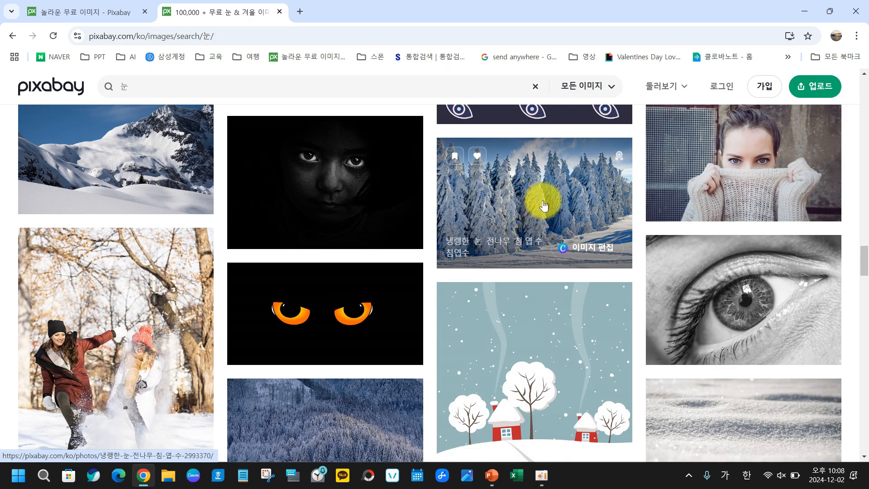
{"action": "scroll", "coordinate": [127, 341], "scroll_direction": "down", "scroll_amount": 4}
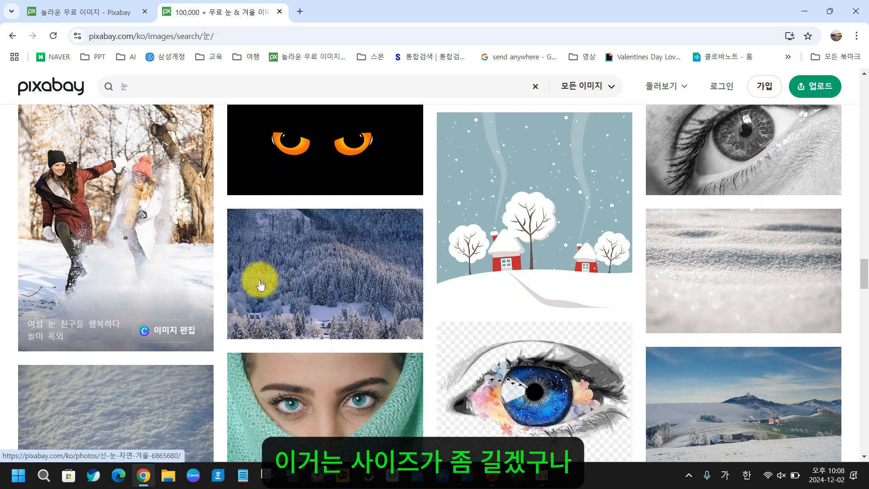
{"action": "scroll", "coordinate": [163, 298], "scroll_direction": "up", "scroll_amount": 6}
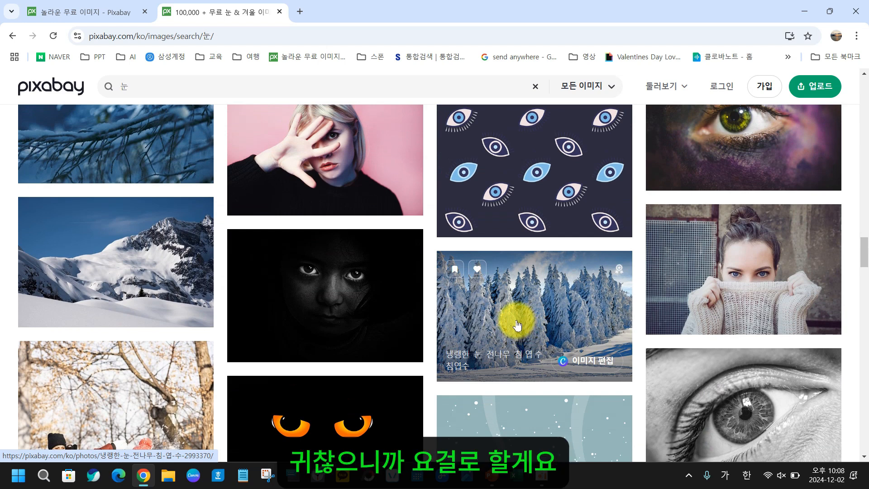
Copy the photo of snow-covered fir trees from the results, and download it from its page as a 1280×853 JPG
{"action": "right_click", "coordinate": [518, 325]}
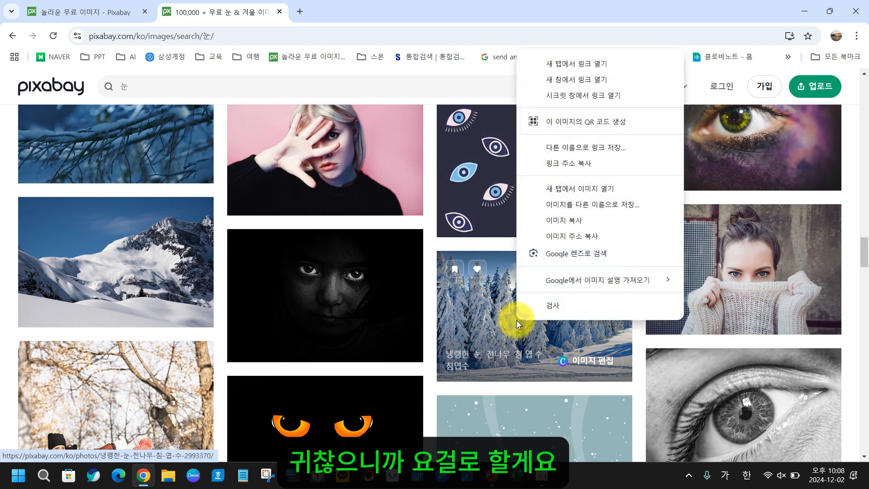
{"action": "left_click", "coordinate": [565, 223]}
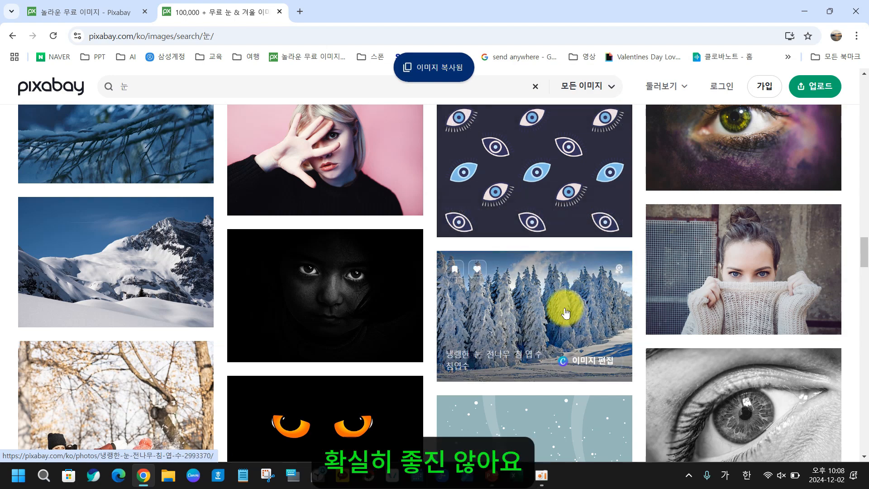
{"action": "left_click", "coordinate": [539, 308]}
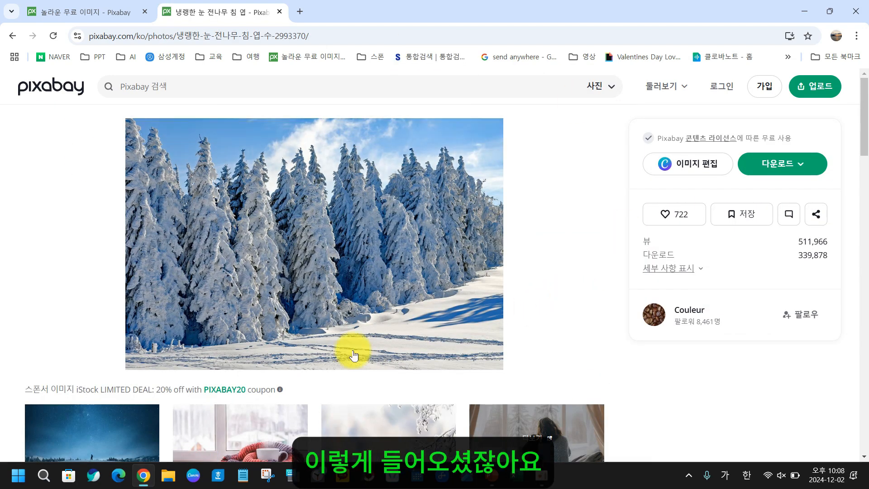
{"action": "left_click", "coordinate": [802, 167]}
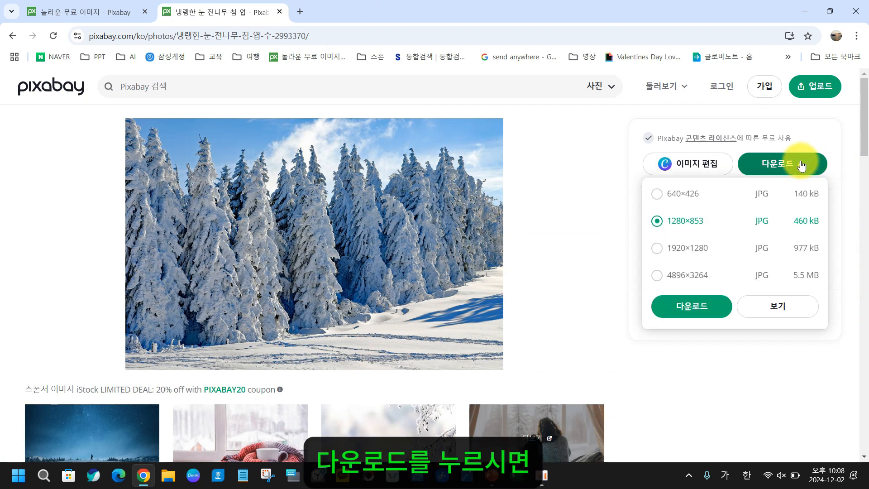
{"action": "left_click", "coordinate": [696, 313]}
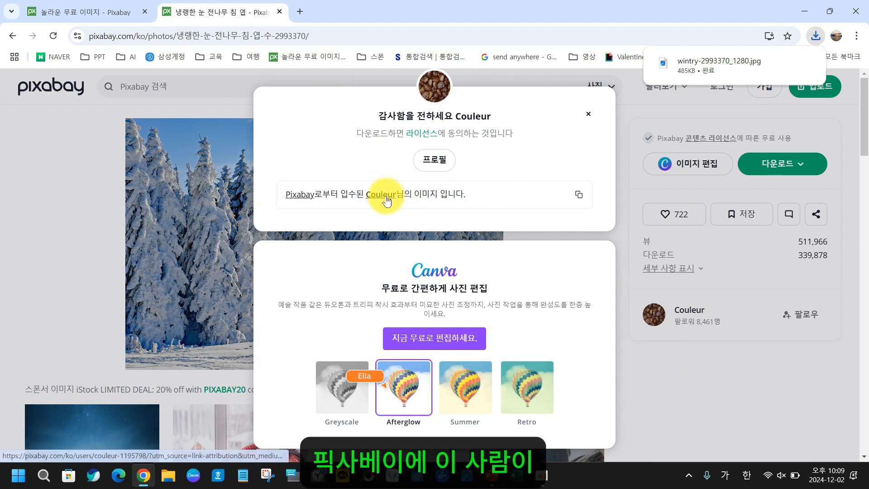
Open the content licence linked from the fir-tree photo's download message and translate the Content License Summary page into Korean
{"action": "left_click_drag", "start_coordinate": [367, 177], "coordinate": [501, 217]}
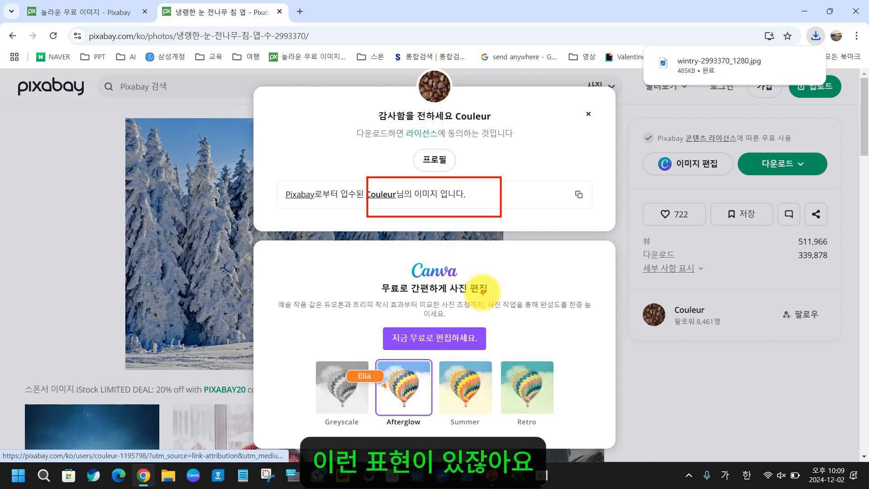
{"action": "left_click", "coordinate": [427, 134]}
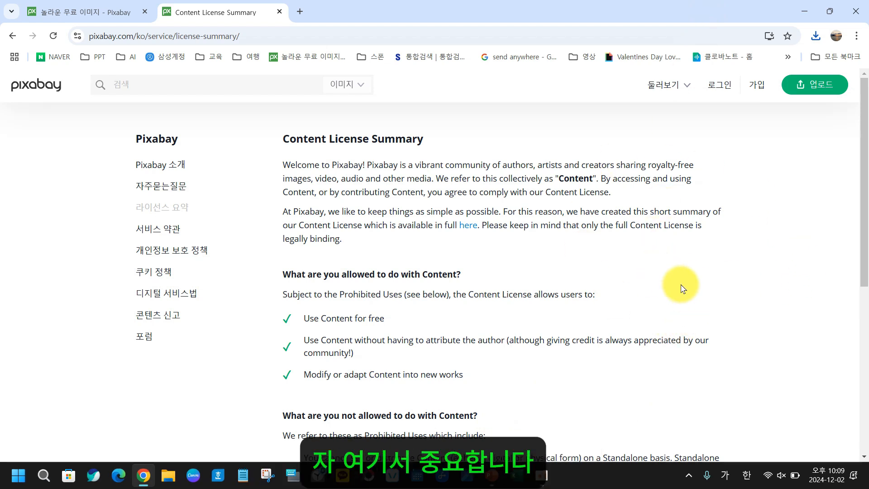
{"action": "right_click", "coordinate": [602, 258]}
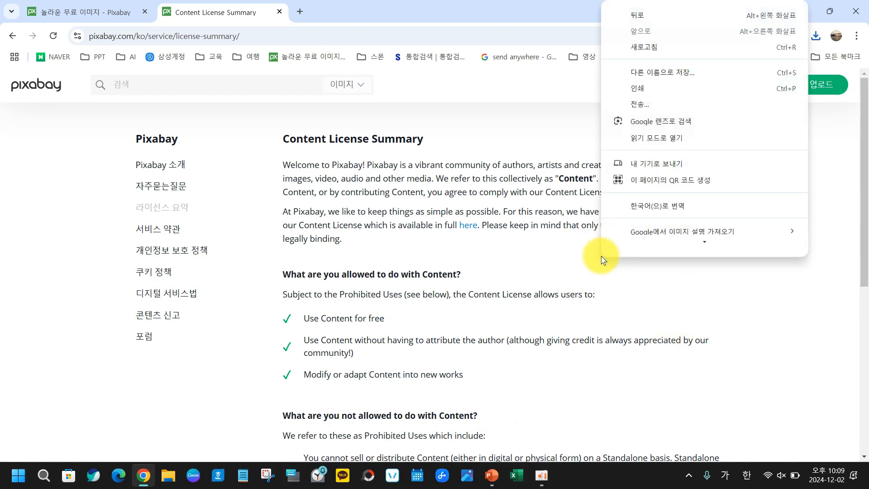
{"action": "left_click", "coordinate": [660, 200]}
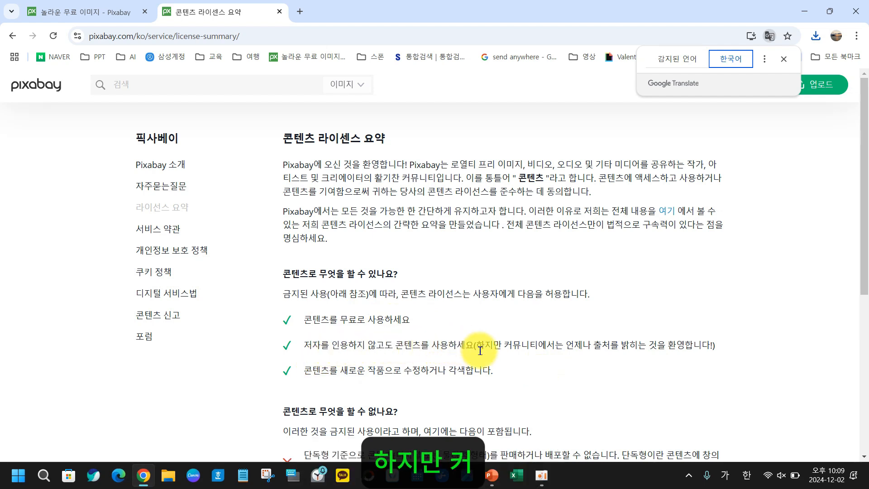
Read the permitted and prohibited uses in the licence summary, highlighting the remark about crediting the source
{"action": "left_click_drag", "start_coordinate": [501, 346], "coordinate": [712, 342]}
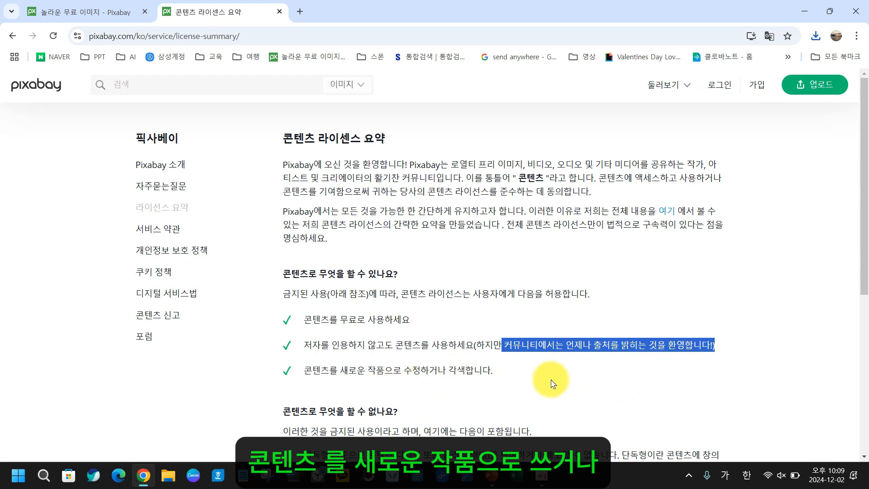
{"action": "scroll", "coordinate": [552, 384], "scroll_direction": "down", "scroll_amount": 3}
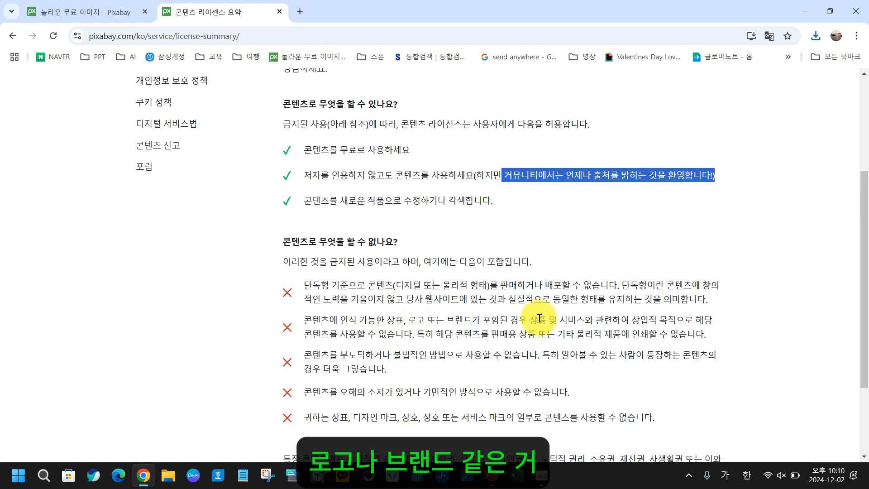
{"action": "scroll", "coordinate": [521, 348], "scroll_direction": "down", "scroll_amount": 3}
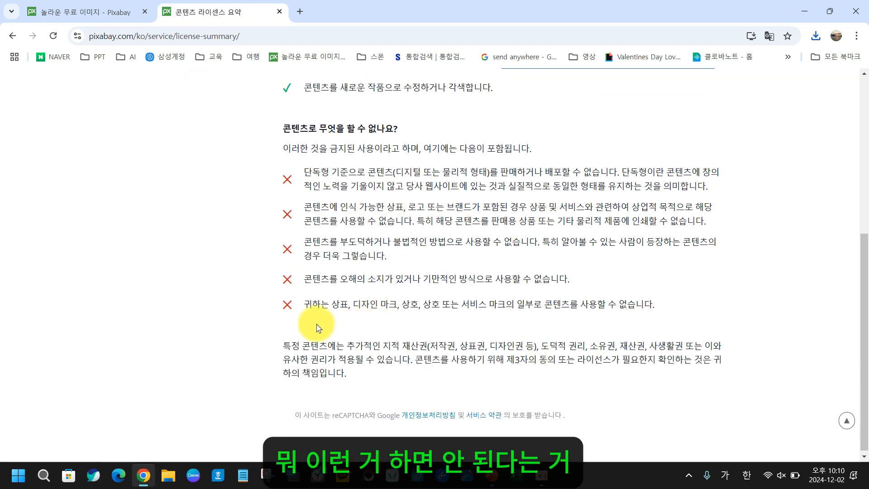
{"action": "scroll", "coordinate": [522, 329], "scroll_direction": "up", "scroll_amount": 6}
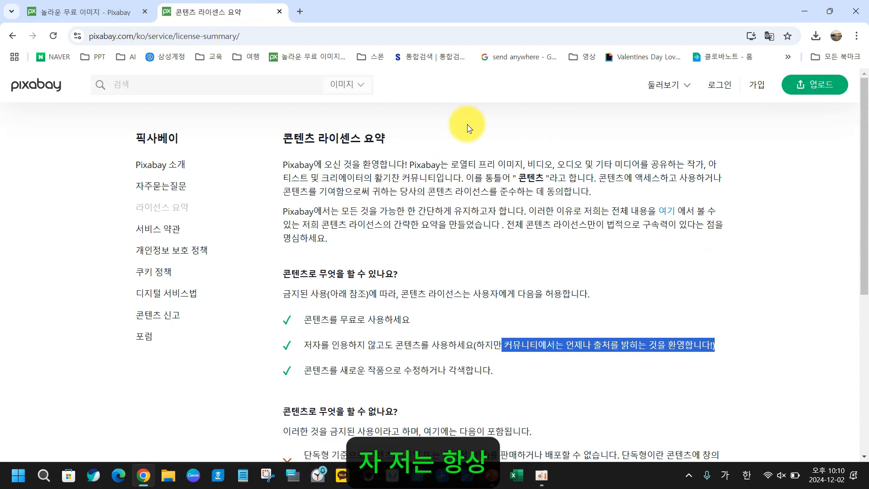
Glance through the images on the Pixabay home page and close the licence summary tab
{"action": "left_click", "coordinate": [125, 16]}
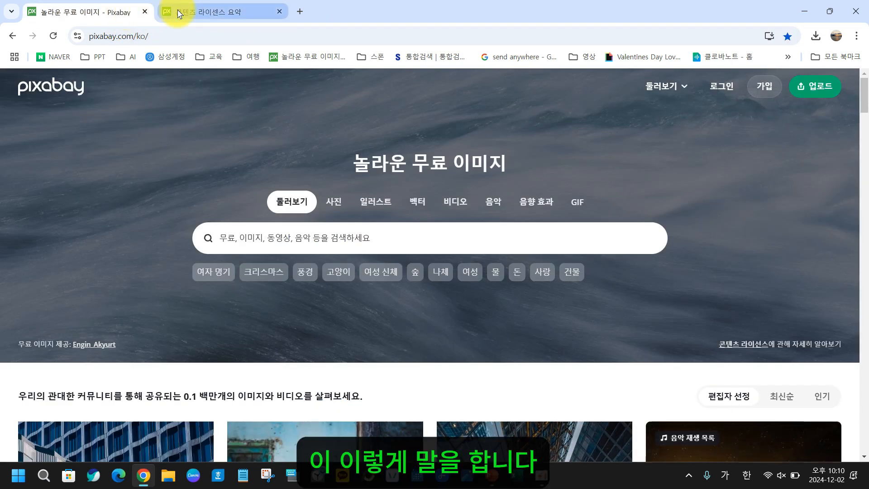
{"action": "left_click", "coordinate": [204, 17]}
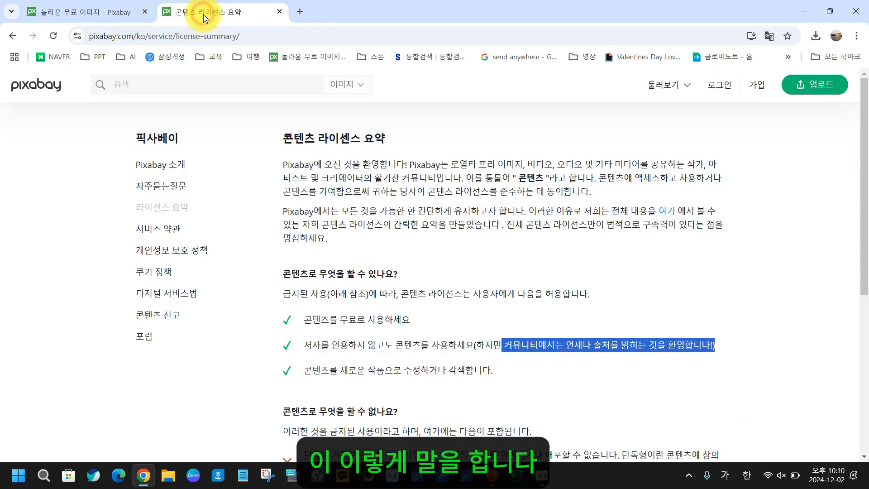
{"action": "left_click", "coordinate": [86, 13]}
{"action": "scroll", "coordinate": [660, 194], "scroll_direction": "down", "scroll_amount": 10}
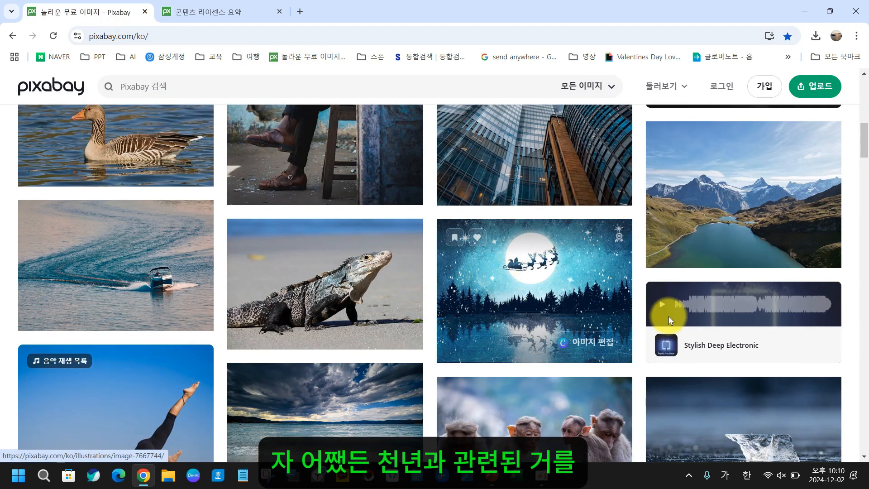
{"action": "scroll", "coordinate": [528, 370], "scroll_direction": "down", "scroll_amount": 7}
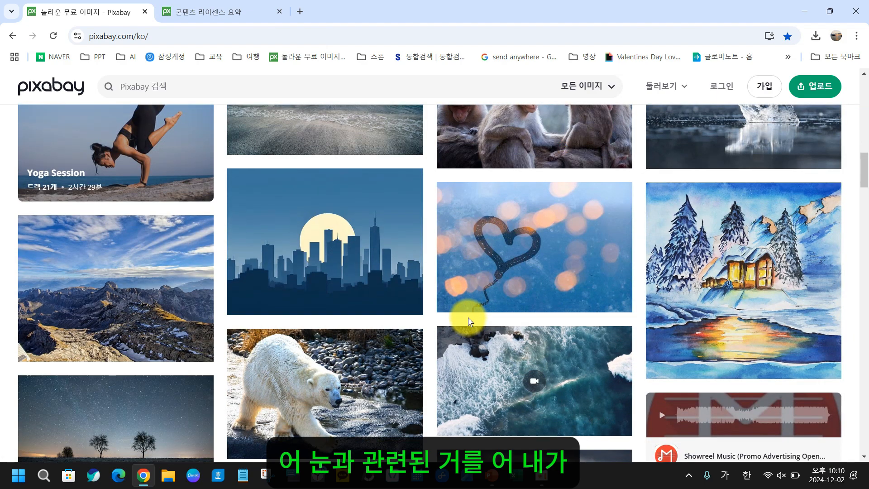
{"action": "scroll", "coordinate": [466, 319], "scroll_direction": "up", "scroll_amount": 15}
{"action": "left_click", "coordinate": [244, 12]}
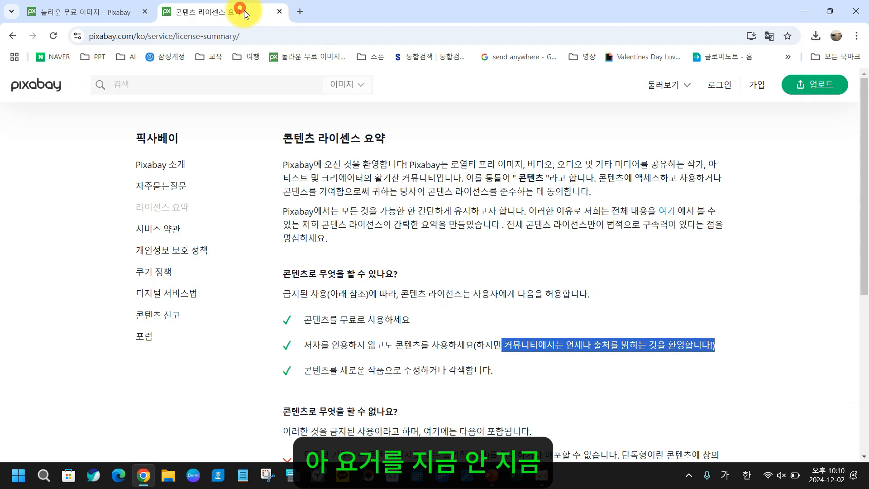
{"action": "left_click", "coordinate": [280, 12]}
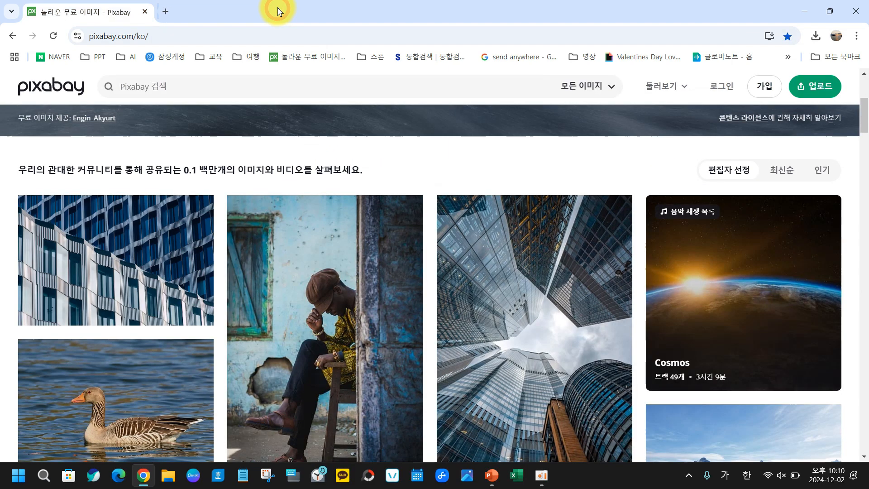
Search Pixabay for images of snow, using the English word
{"action": "left_click", "coordinate": [211, 86]}
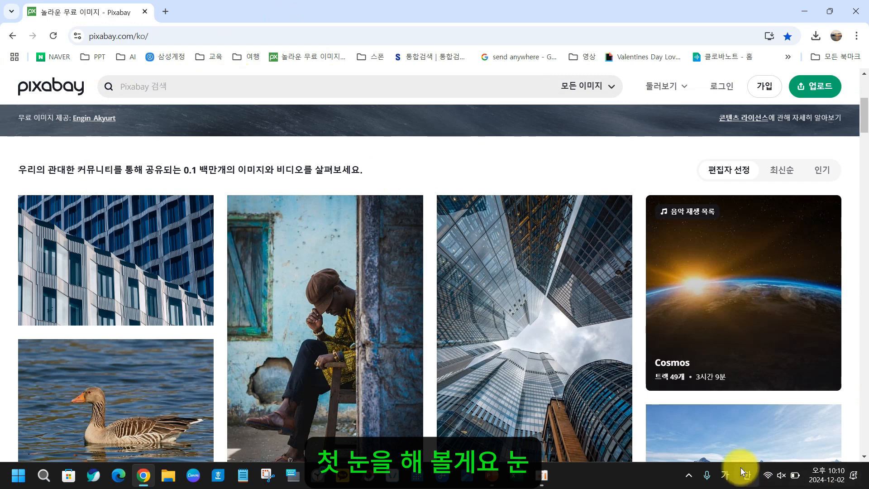
{"action": "type", "text": "ㅅ"}
{"action": "key", "text": "BackSpace"}
{"action": "key", "text": "Hangul"}
{"action": "type", "text": "s"}
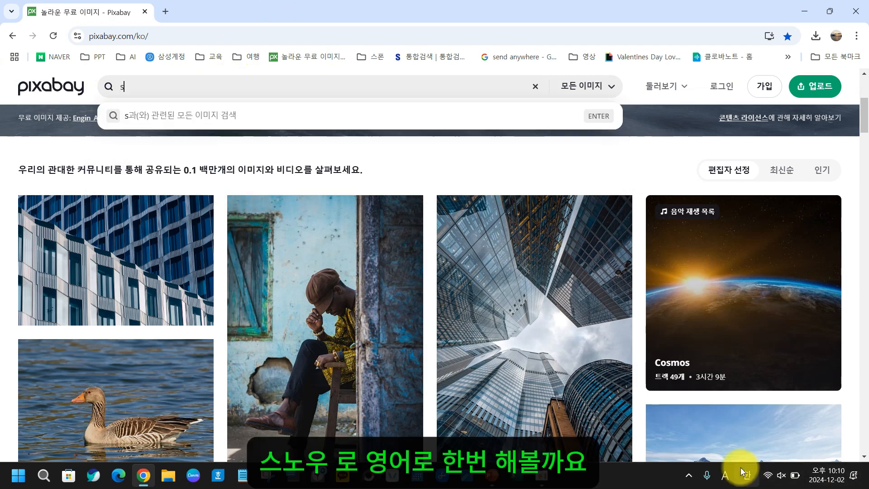
{"action": "type", "text": "now"}
{"action": "key", "text": "Return"}
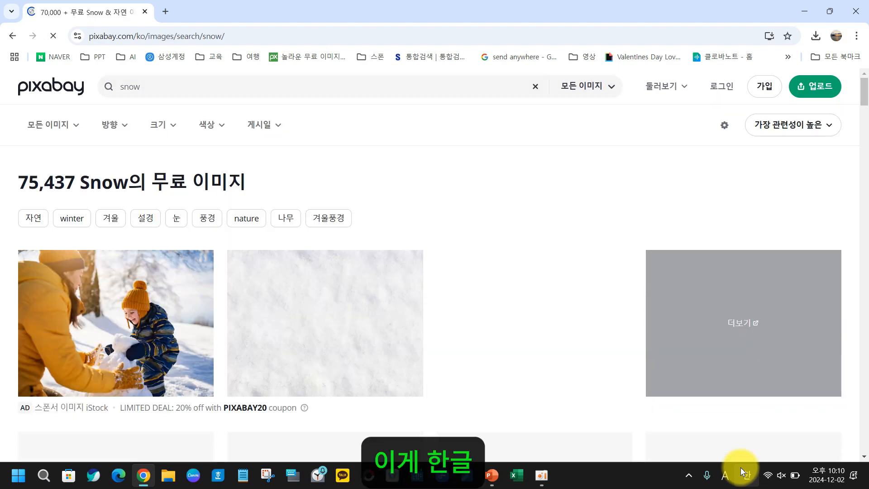
Examine the sponsored iStock row and its coupon line above the free snow images
{"action": "scroll", "coordinate": [549, 217], "scroll_direction": "down", "scroll_amount": 6}
{"action": "scroll", "coordinate": [560, 305], "scroll_direction": "up", "scroll_amount": 6}
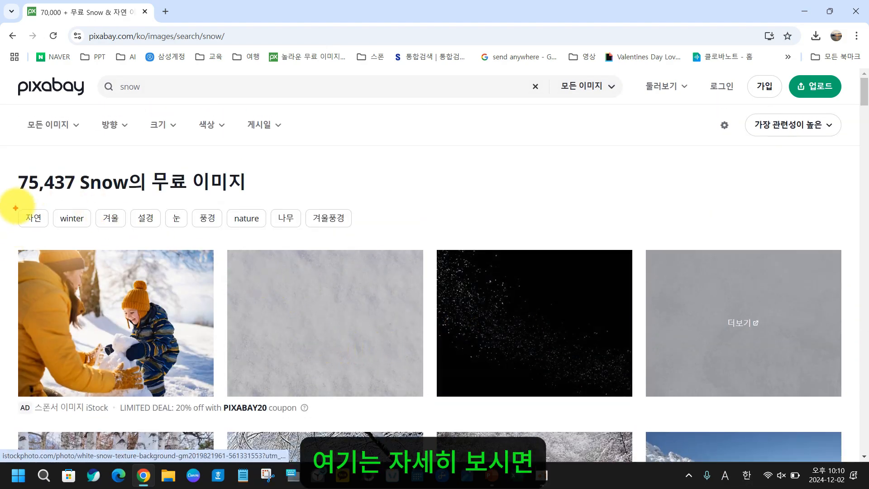
{"action": "mouse_move", "coordinate": [4, 235]}
{"action": "left_mouse_down"}
{"action": "mouse_move", "coordinate": [218, 344]}
{"action": "mouse_move", "coordinate": [718, 422]}
{"action": "mouse_move", "coordinate": [862, 422]}
{"action": "left_mouse_up"}
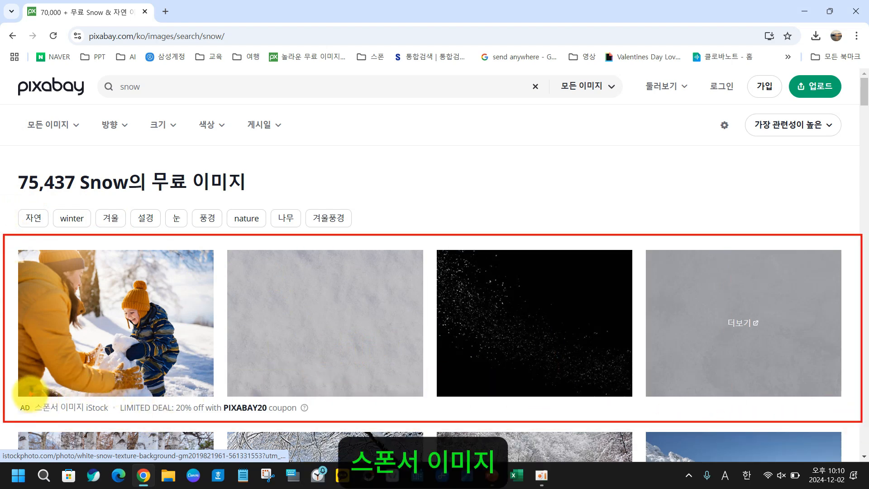
{"action": "left_click_drag", "start_coordinate": [28, 401], "coordinate": [117, 407]}
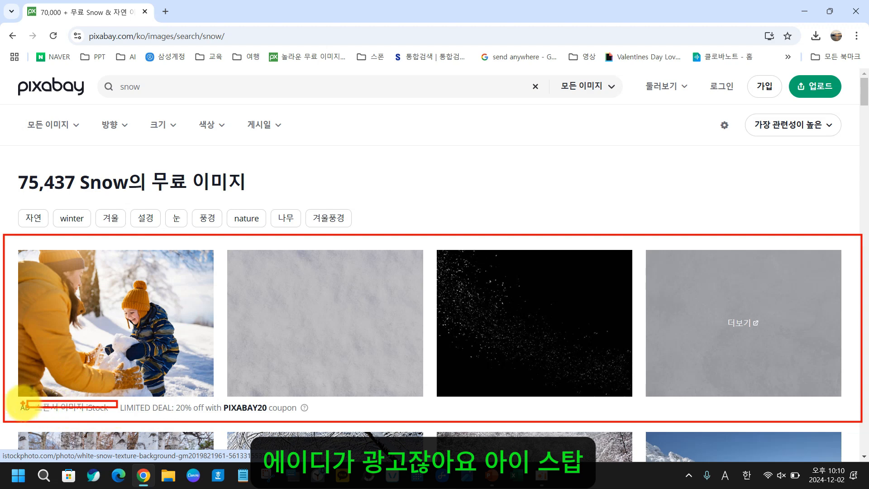
{"action": "left_click_drag", "start_coordinate": [42, 413], "coordinate": [332, 418]}
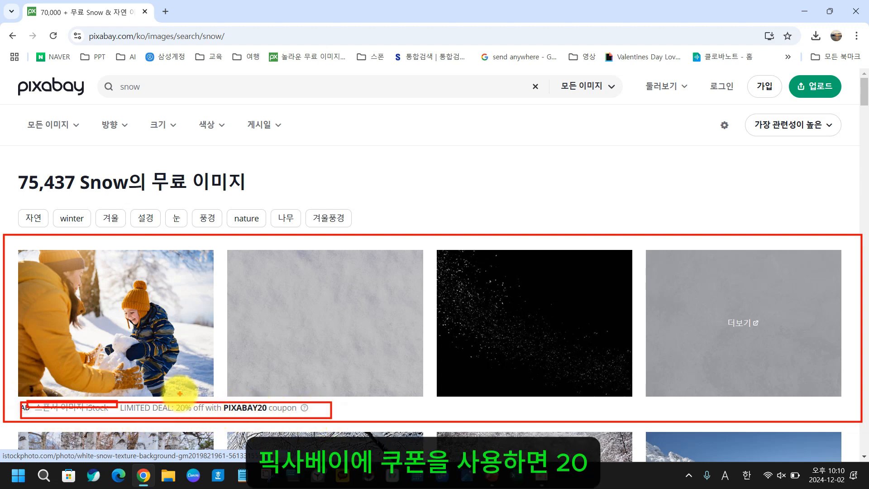
{"action": "left_click_drag", "start_coordinate": [180, 394], "coordinate": [234, 355]}
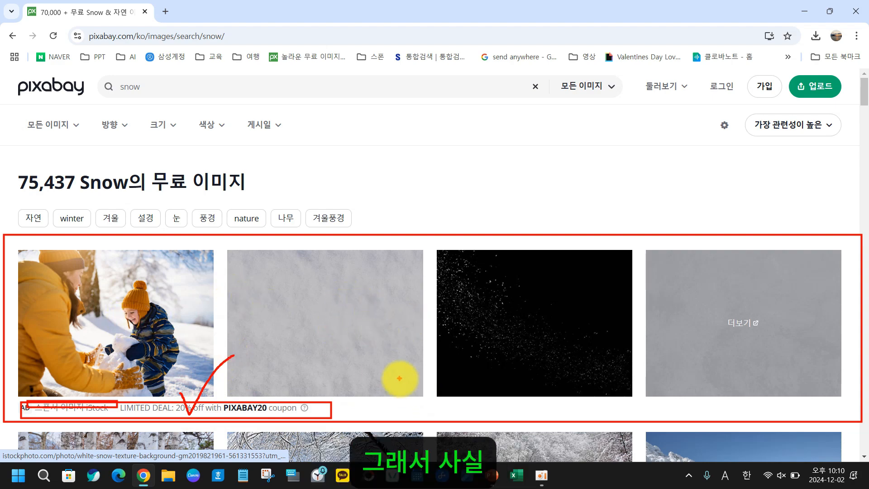
{"action": "key", "text": "Escape"}
Look through the free snow photos beneath the sponsored row for a winter scene suited to a slide background
{"action": "scroll", "coordinate": [346, 313], "scroll_direction": "down", "scroll_amount": 5}
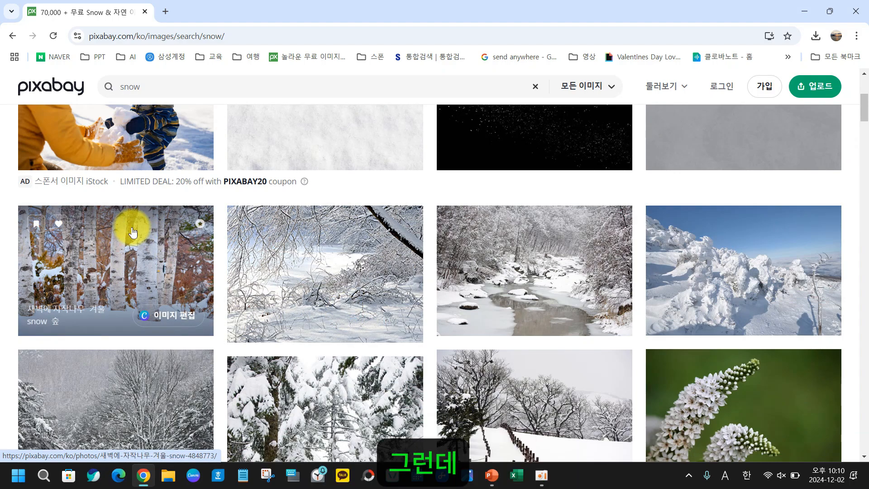
{"action": "scroll", "coordinate": [77, 262], "scroll_direction": "down", "scroll_amount": 3}
{"action": "scroll", "coordinate": [132, 320], "scroll_direction": "up", "scroll_amount": 4}
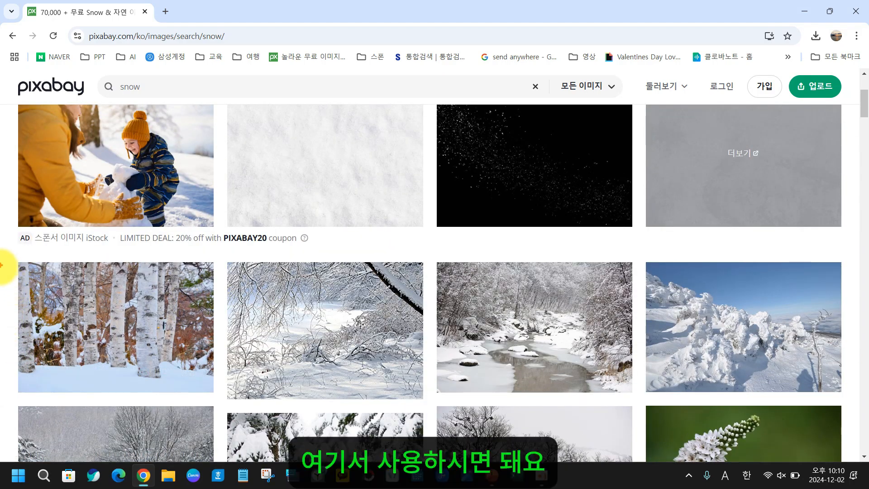
{"action": "left_click_drag", "start_coordinate": [8, 249], "coordinate": [858, 455]}
{"action": "scroll", "coordinate": [164, 354], "scroll_direction": "down", "scroll_amount": 10}
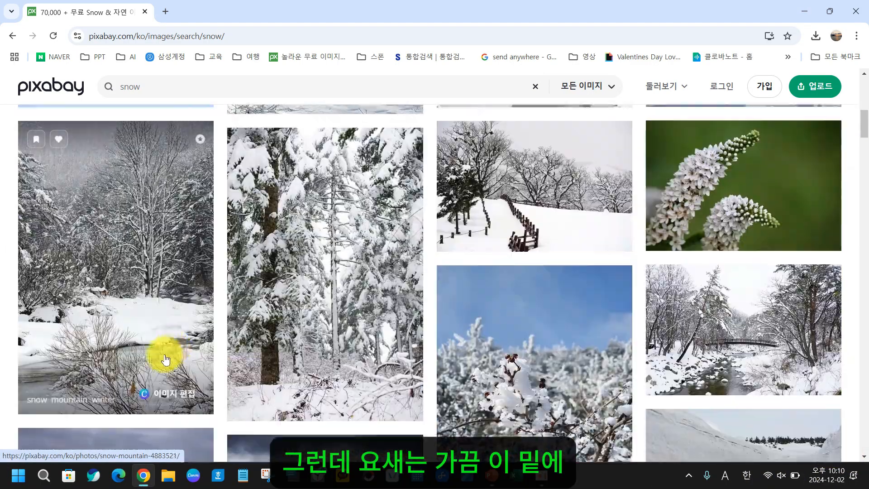
{"action": "scroll", "coordinate": [138, 333], "scroll_direction": "down", "scroll_amount": 15}
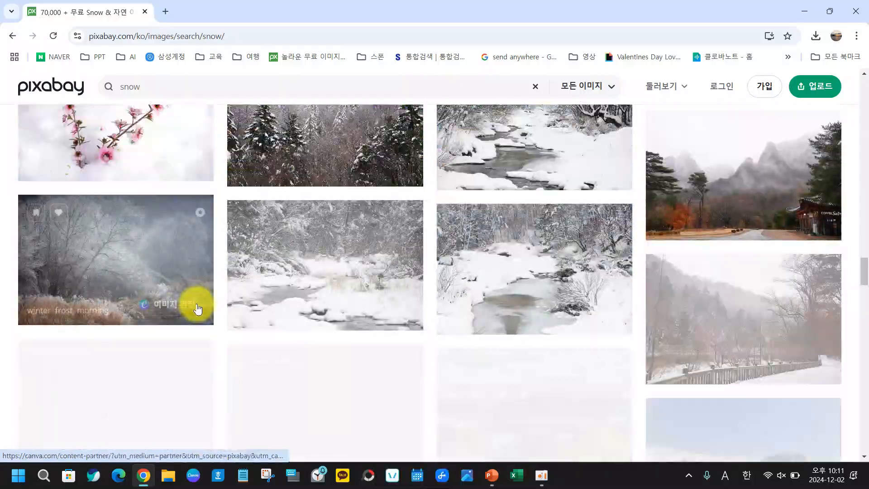
{"action": "scroll", "coordinate": [202, 305], "scroll_direction": "down", "scroll_amount": 15}
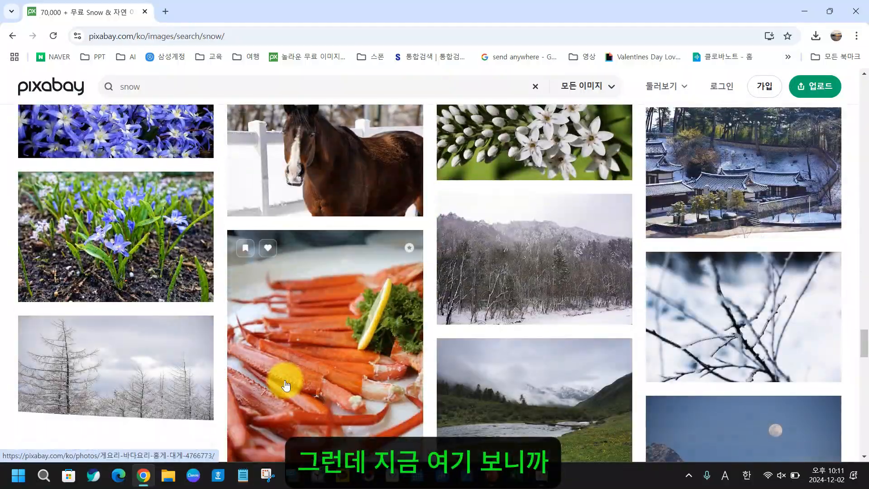
{"action": "scroll", "coordinate": [247, 349], "scroll_direction": "down", "scroll_amount": 10}
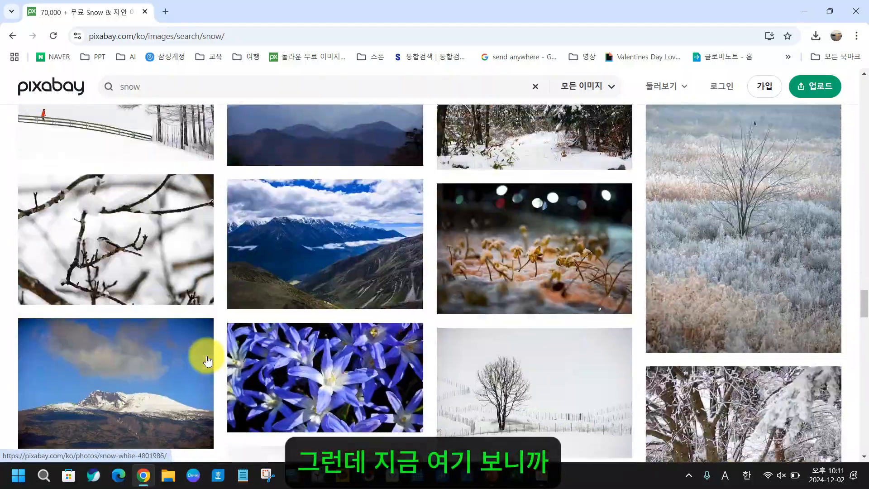
{"action": "scroll", "coordinate": [197, 345], "scroll_direction": "up", "scroll_amount": 10}
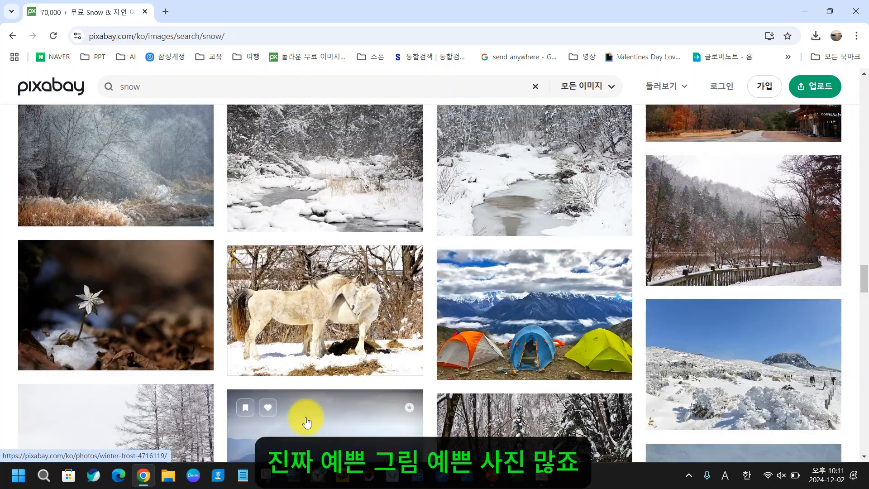
{"action": "scroll", "coordinate": [345, 397], "scroll_direction": "up", "scroll_amount": 5}
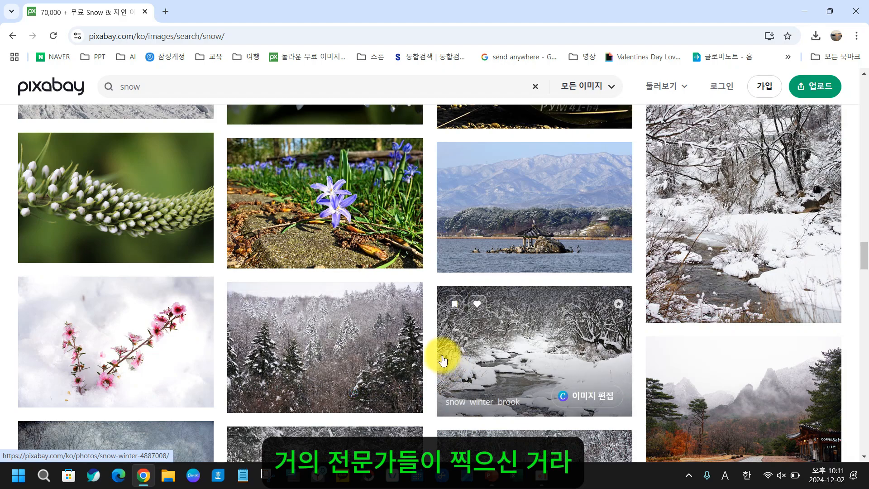
{"action": "scroll", "coordinate": [434, 355], "scroll_direction": "up", "scroll_amount": 5}
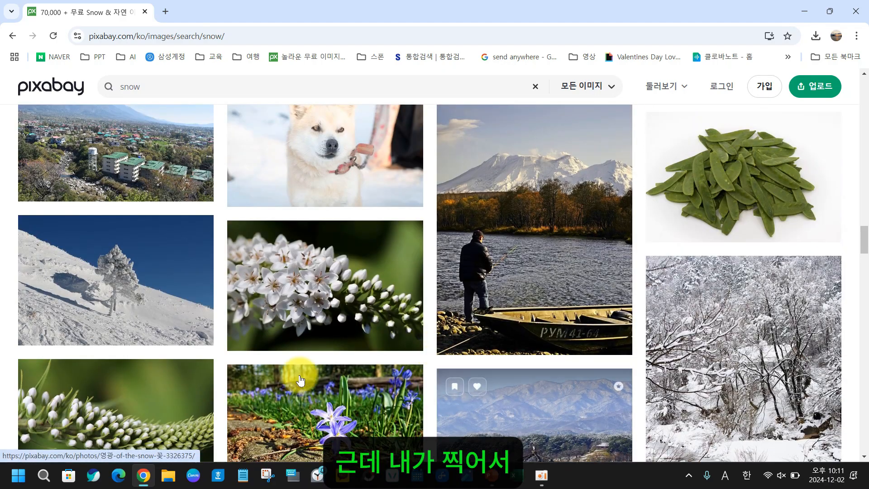
{"action": "scroll", "coordinate": [489, 416], "scroll_direction": "up", "scroll_amount": 5}
{"action": "scroll", "coordinate": [403, 389], "scroll_direction": "up", "scroll_amount": 5}
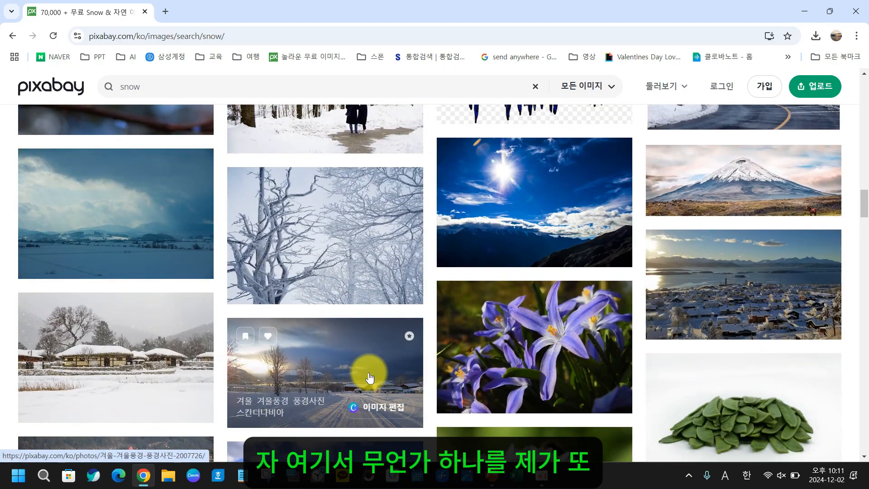
Copy the photo of snow-covered thatched-roof houses from the results and switch to the 프레젠테이션2 presentation in PowerPoint
{"action": "right_click", "coordinate": [100, 352]}
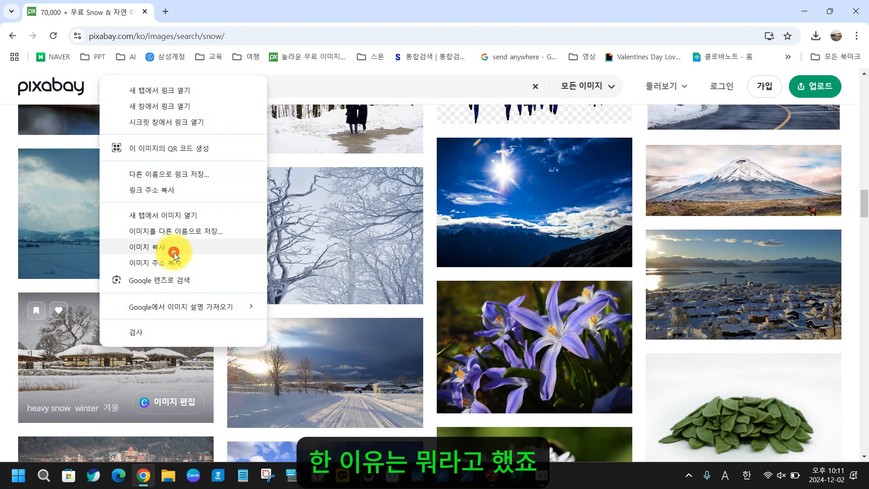
{"action": "left_click", "coordinate": [175, 255]}
{"action": "mouse_move", "coordinate": [494, 478]}
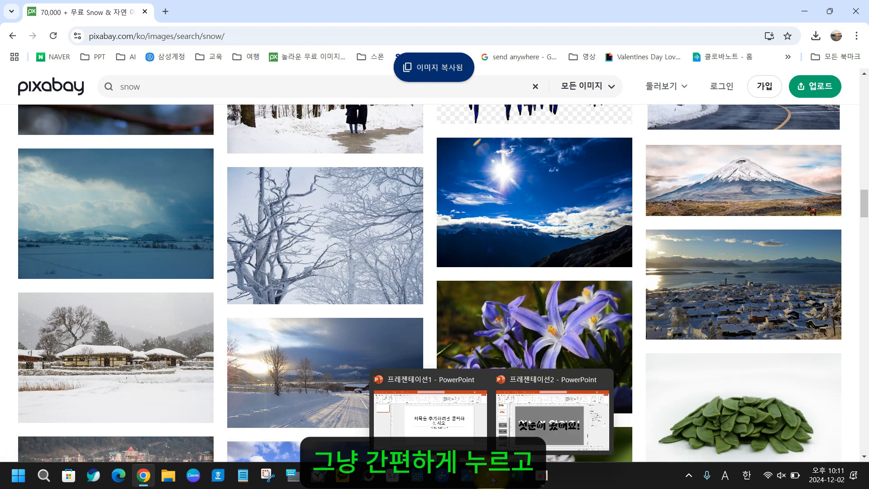
{"action": "left_click", "coordinate": [521, 442]}
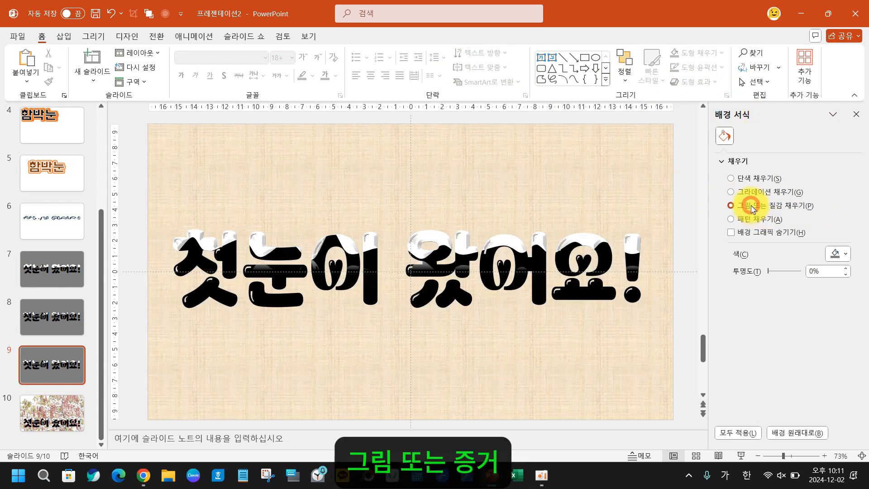
Fill slide 9's background with the copied thatched-roof snow photo and set its transparency to 0%
{"action": "left_click", "coordinate": [752, 207]}
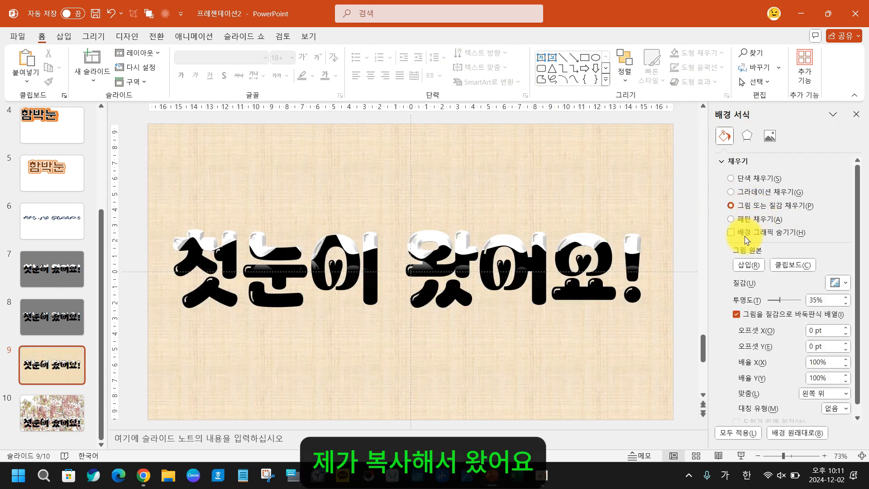
{"action": "left_click", "coordinate": [793, 266]}
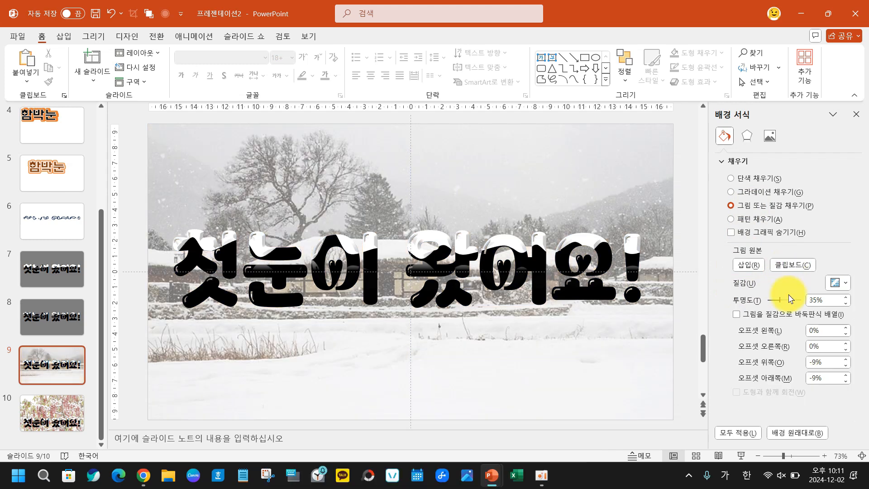
{"action": "left_click_drag", "start_coordinate": [779, 301], "coordinate": [761, 301]}
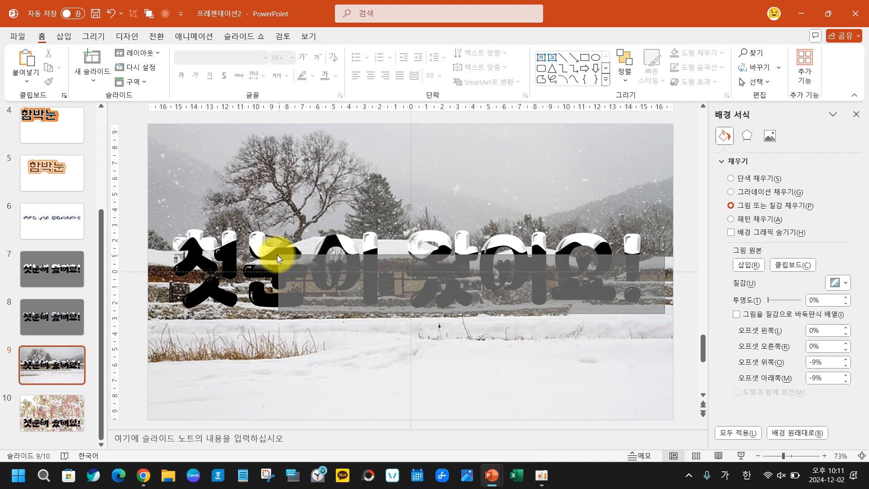
Move both layers of the 첫눈이 왔어요! lettering on slide 9 down to the snowy ground beneath the houses
{"action": "left_click", "coordinate": [176, 147]}
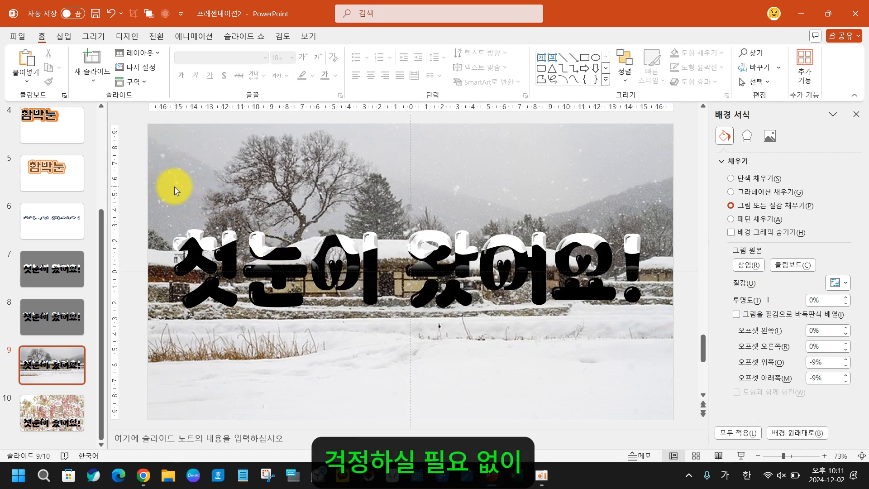
{"action": "left_click_drag", "start_coordinate": [154, 181], "coordinate": [688, 417]}
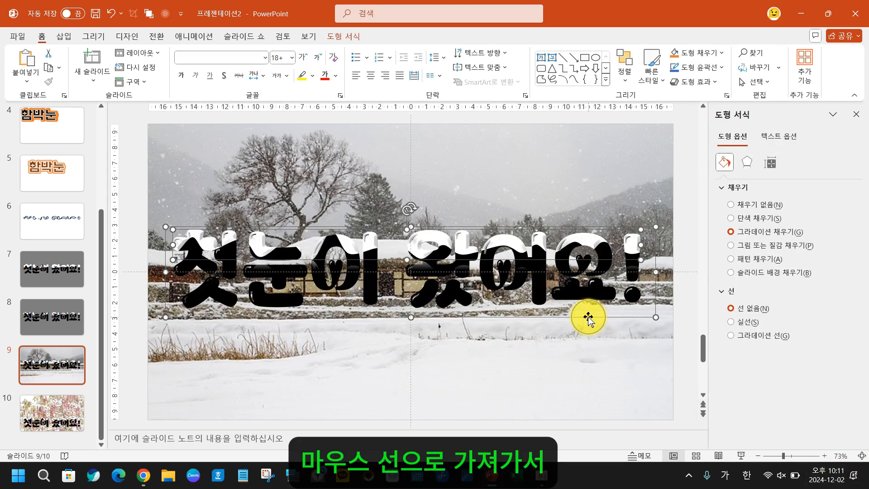
{"action": "left_click_drag", "start_coordinate": [588, 317], "coordinate": [591, 419]}
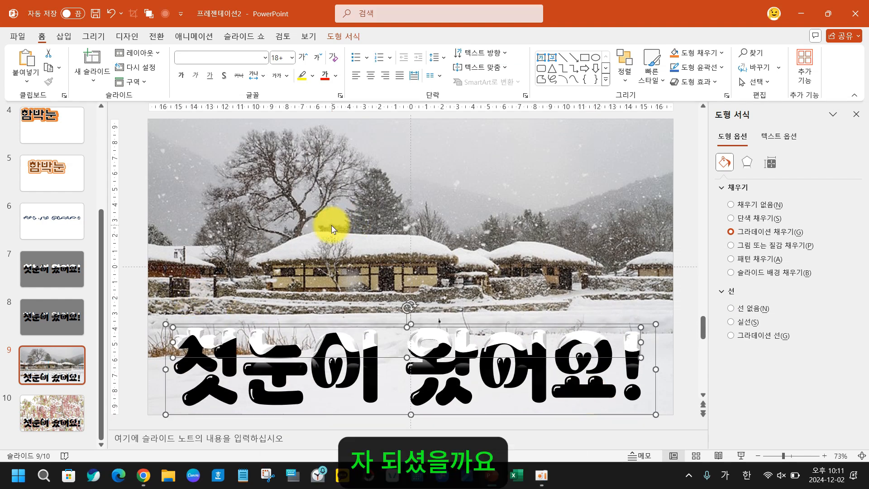
{"action": "left_click", "coordinate": [349, 180]}
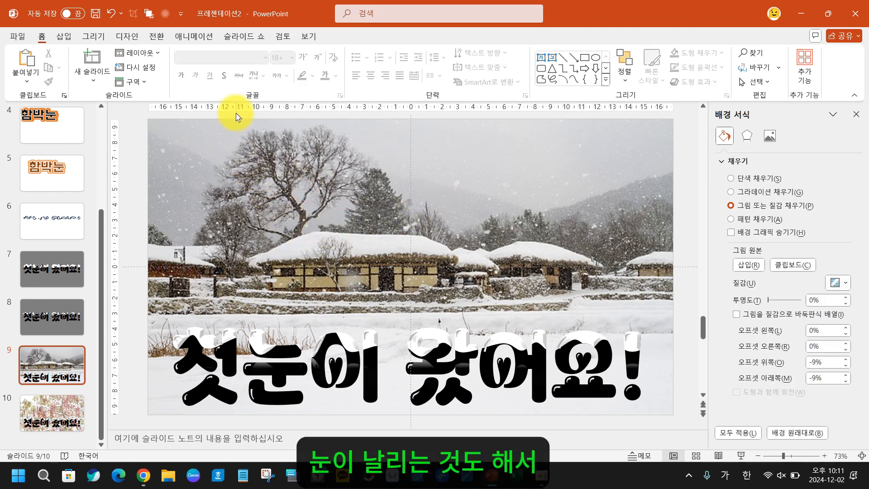
On slide 8, move both layers of the 첫눈이 왔어요! lettering down to the lower edge of the gray slide
{"action": "left_click", "coordinate": [54, 404]}
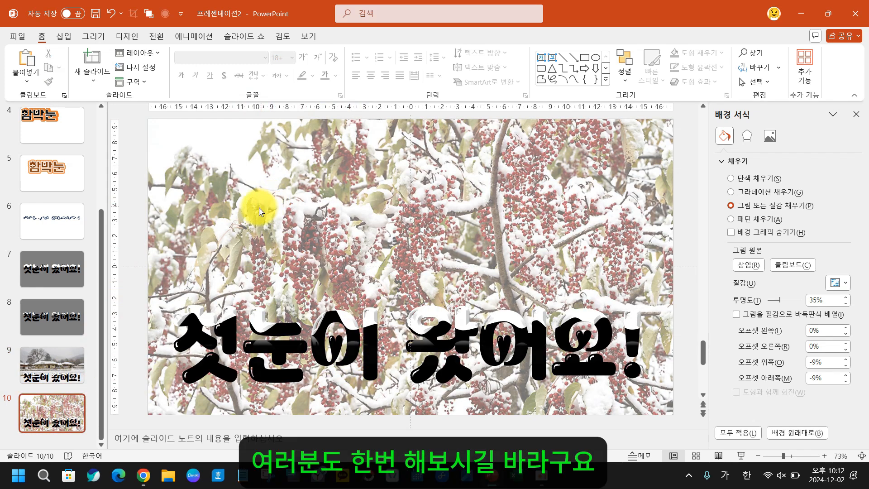
{"action": "left_click", "coordinate": [60, 312]}
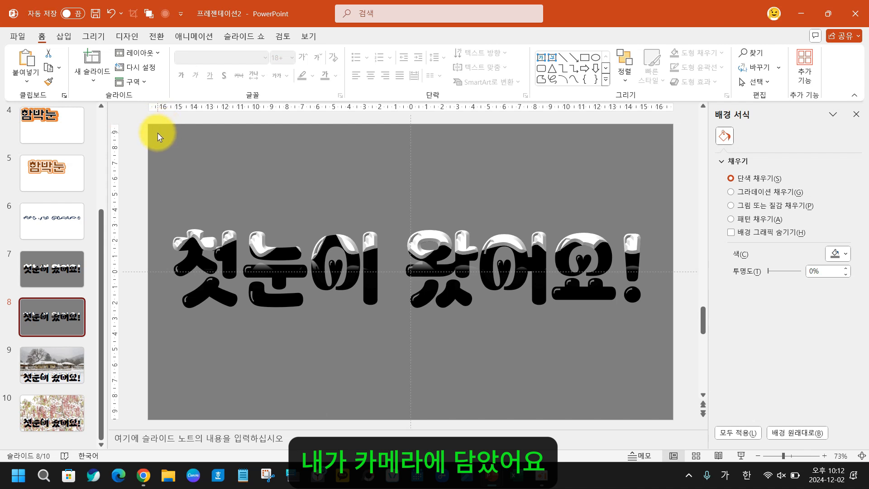
{"action": "left_click", "coordinate": [524, 298]}
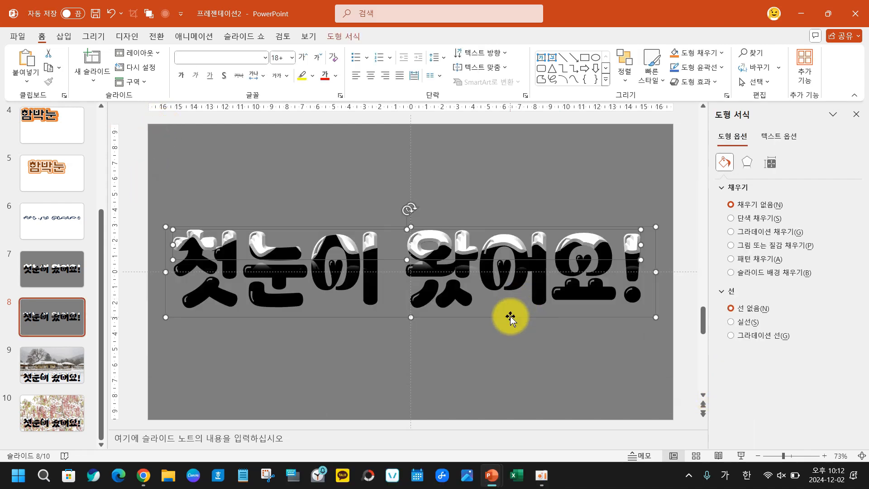
{"action": "left_click_drag", "start_coordinate": [511, 318], "coordinate": [518, 413]}
{"action": "left_click", "coordinate": [285, 186]}
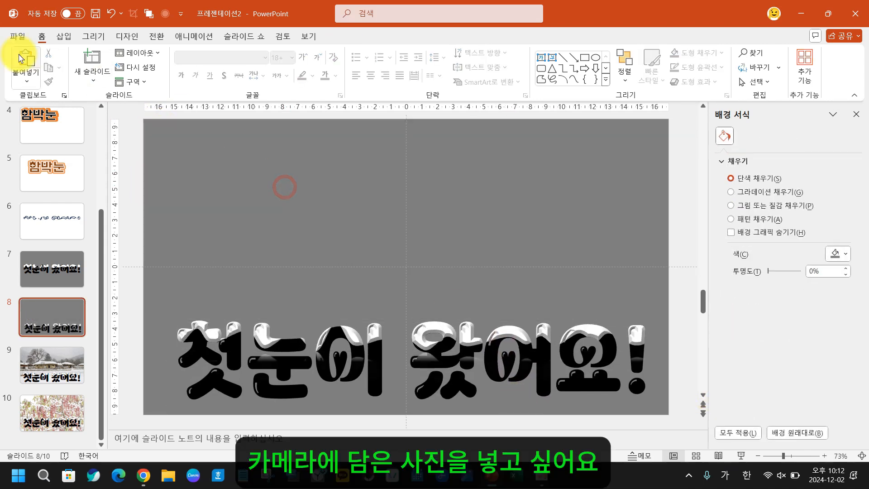
Insert the picture wintry-2993370_1280 from this device's Downloads folder onto slide 8
{"action": "left_click", "coordinate": [63, 36]}
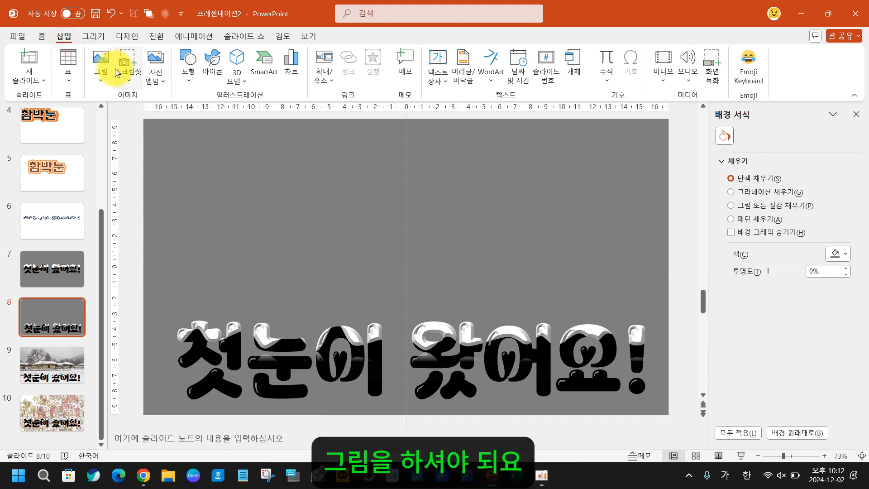
{"action": "left_click", "coordinate": [102, 61]}
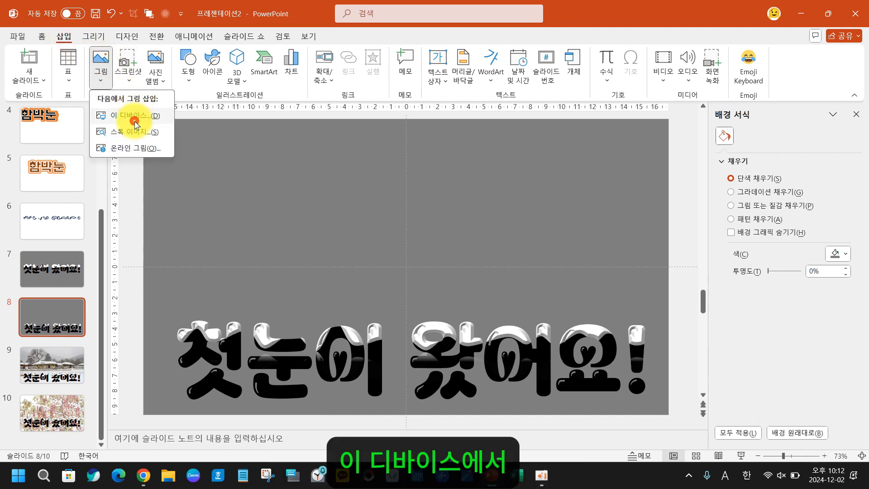
{"action": "left_click", "coordinate": [132, 118]}
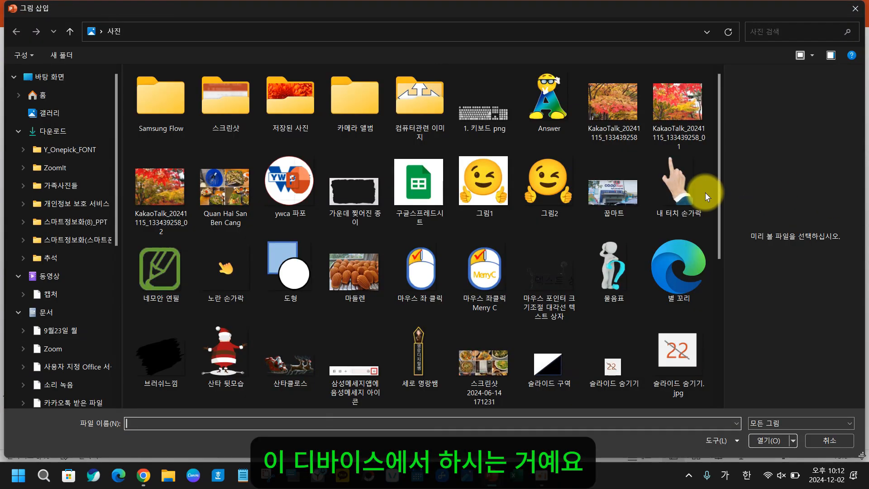
{"action": "left_click", "coordinate": [67, 113]}
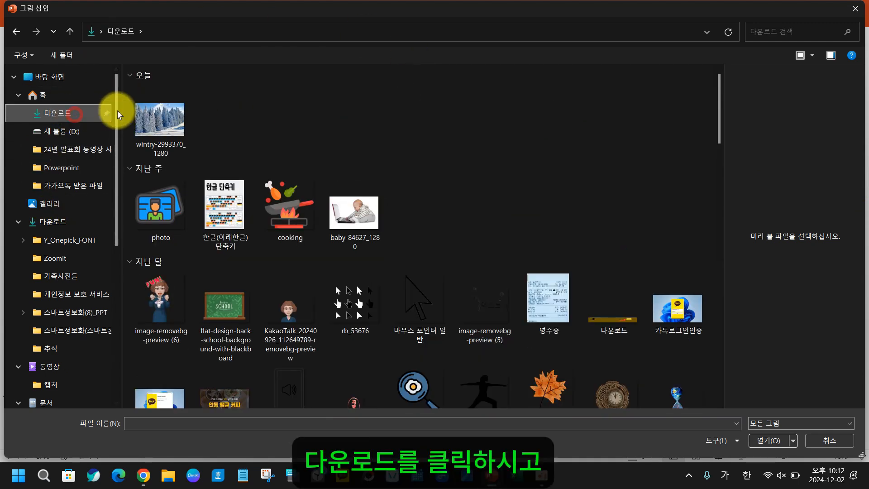
{"action": "left_click", "coordinate": [161, 111]}
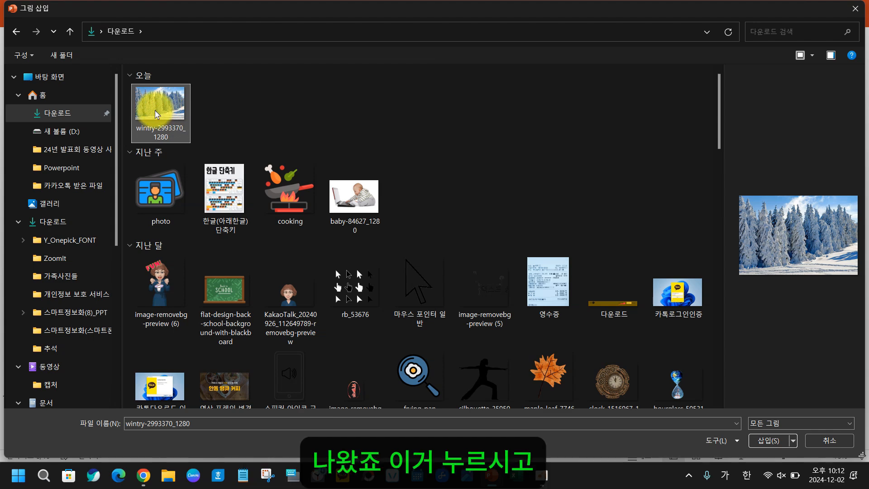
{"action": "left_click", "coordinate": [765, 441]}
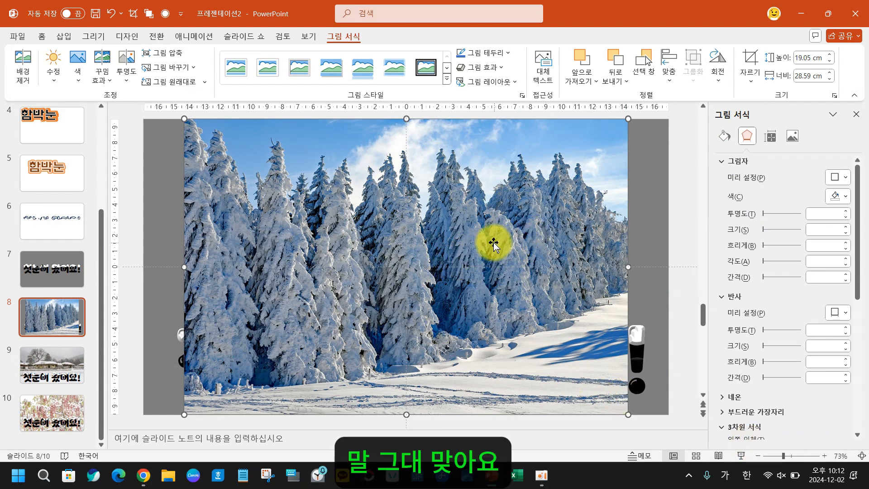
Align the snowy forest picture with the slide's left edge and stretch it to 33.87 cm wide so it covers the slide
{"action": "left_click_drag", "start_coordinate": [493, 242], "coordinate": [670, 251]}
{"action": "left_click", "coordinate": [162, 297]}
{"action": "left_click_drag", "start_coordinate": [157, 299], "coordinate": [599, 464]}
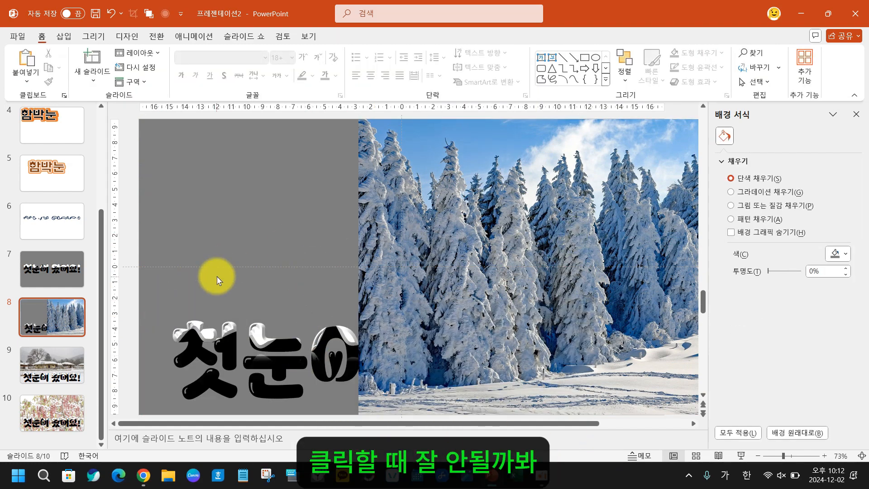
{"action": "left_click", "coordinate": [481, 261]}
{"action": "left_click_drag", "start_coordinate": [520, 256], "coordinate": [338, 256]}
{"action": "left_click_drag", "start_coordinate": [587, 267], "coordinate": [669, 270]}
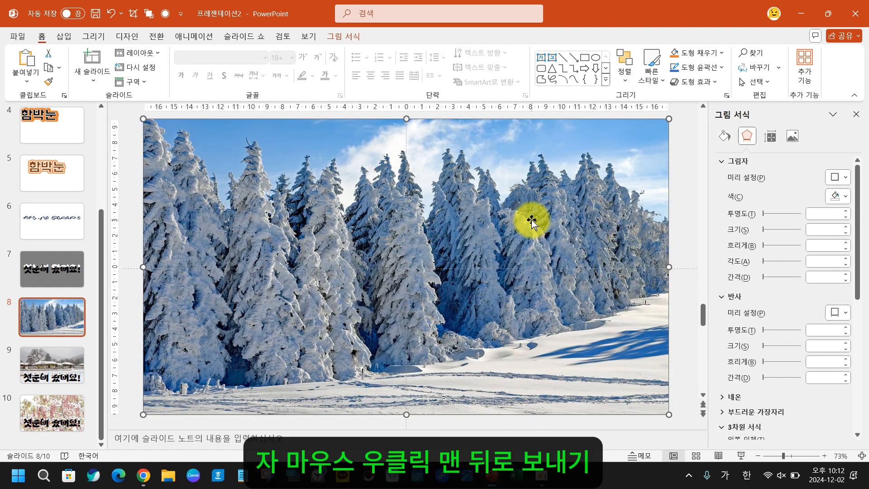
Send the snowy forest picture behind the lettering and apply the fourth picture transparency preset to it
{"action": "right_click", "coordinate": [531, 219]}
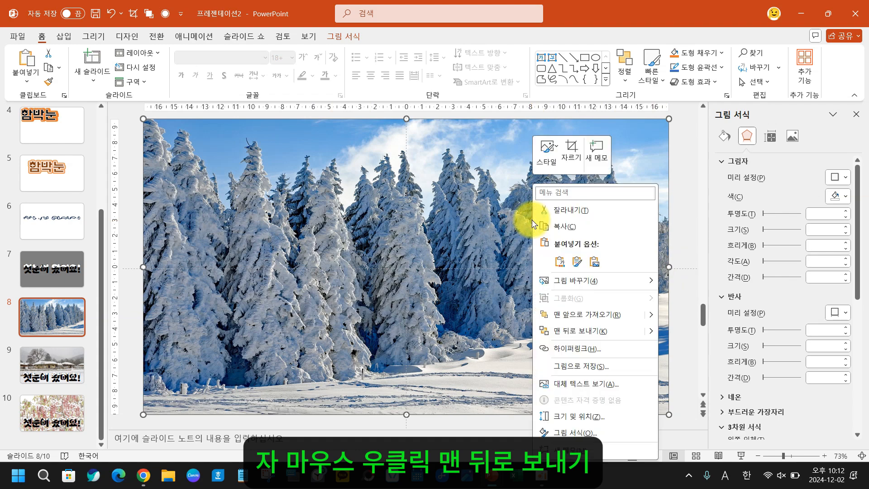
{"action": "left_click", "coordinate": [577, 330]}
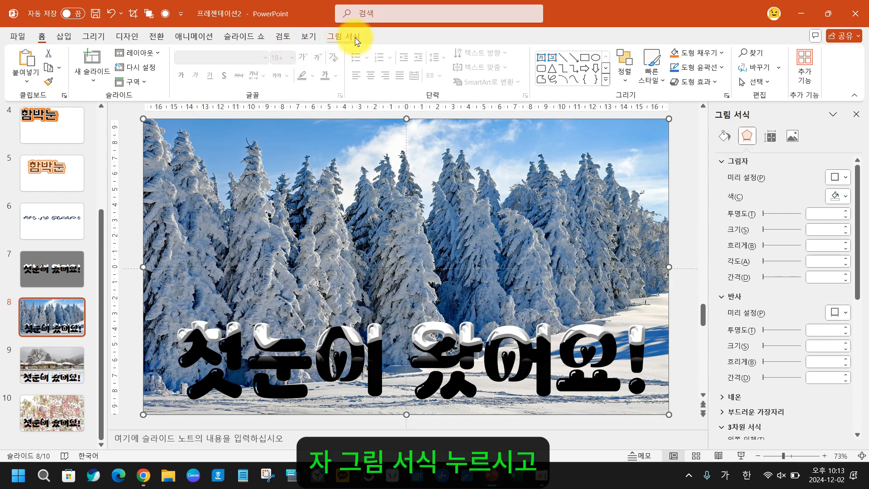
{"action": "left_click", "coordinate": [345, 35]}
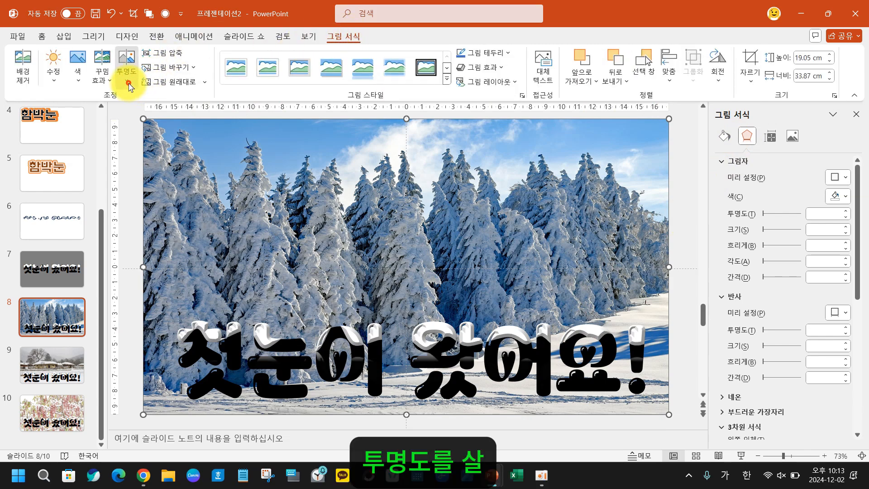
{"action": "left_click", "coordinate": [127, 77]}
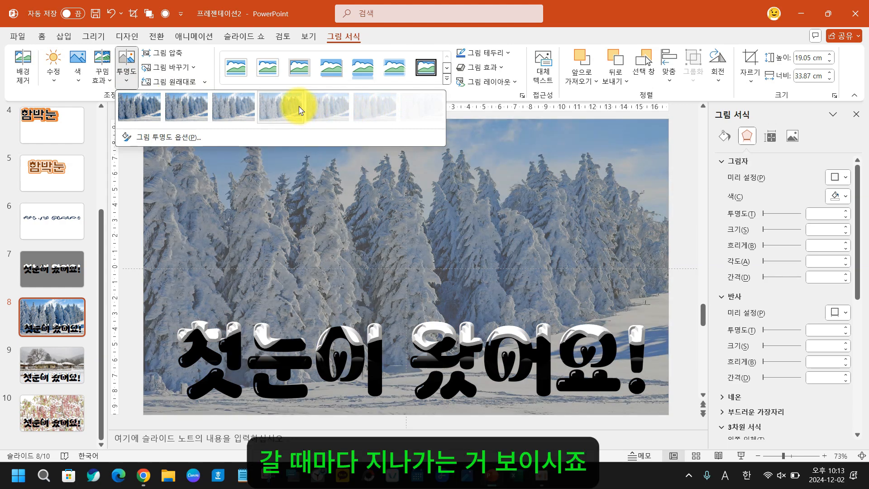
{"action": "left_click", "coordinate": [299, 110]}
Switch slide 7's background from a solid color to a picture or texture fill
{"action": "left_click", "coordinate": [41, 280]}
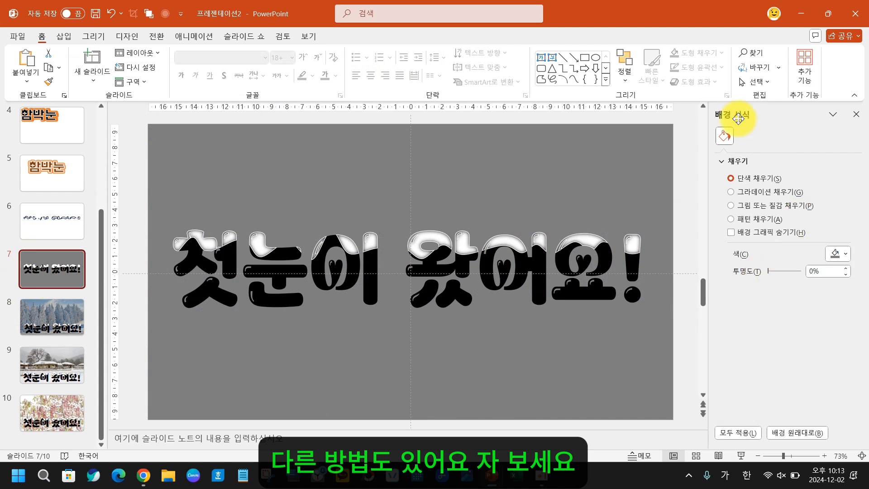
{"action": "right_click", "coordinate": [563, 379]}
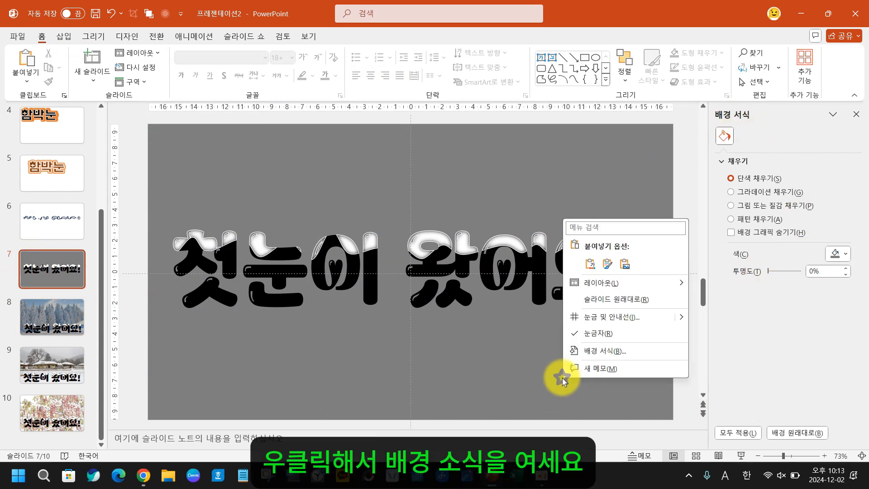
{"action": "left_click", "coordinate": [602, 351]}
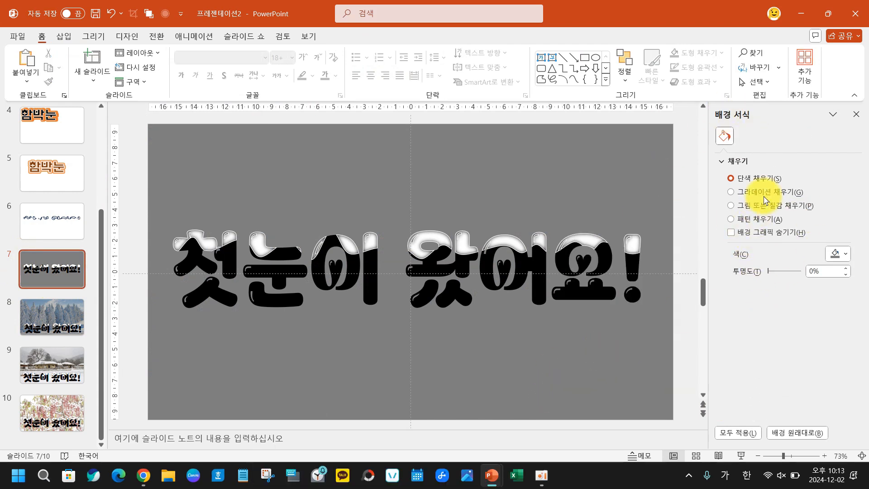
{"action": "left_click", "coordinate": [753, 208]}
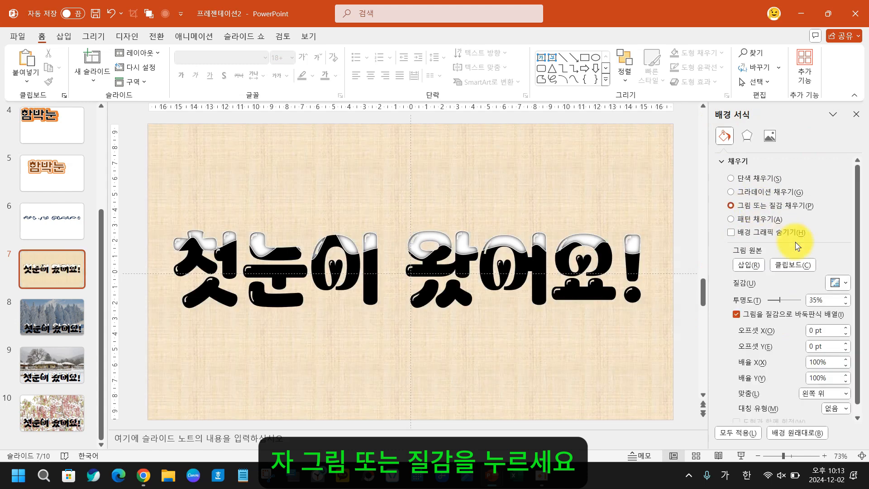
Use abstract-5719585_1280 from the Downloads folder as slide 7's background picture and set its transparency to 86%
{"action": "left_click", "coordinate": [749, 266]}
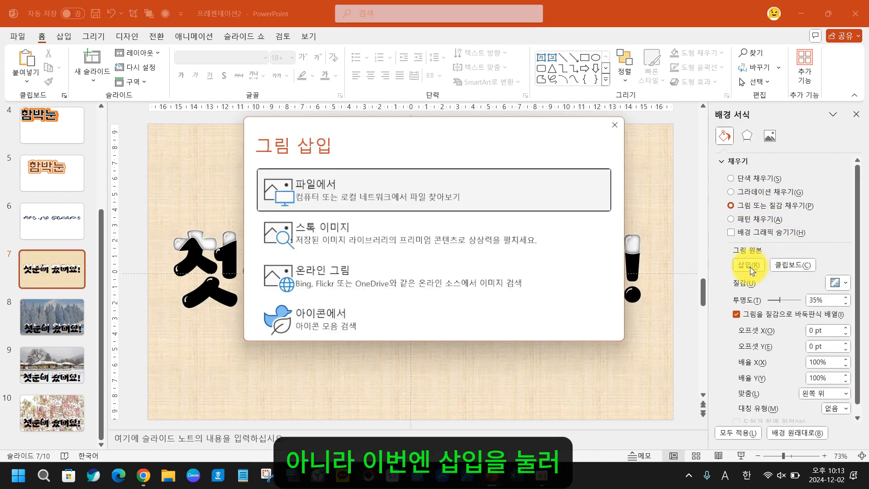
{"action": "left_click", "coordinate": [355, 188]}
{"action": "scroll", "coordinate": [64, 126], "scroll_direction": "up", "scroll_amount": 5}
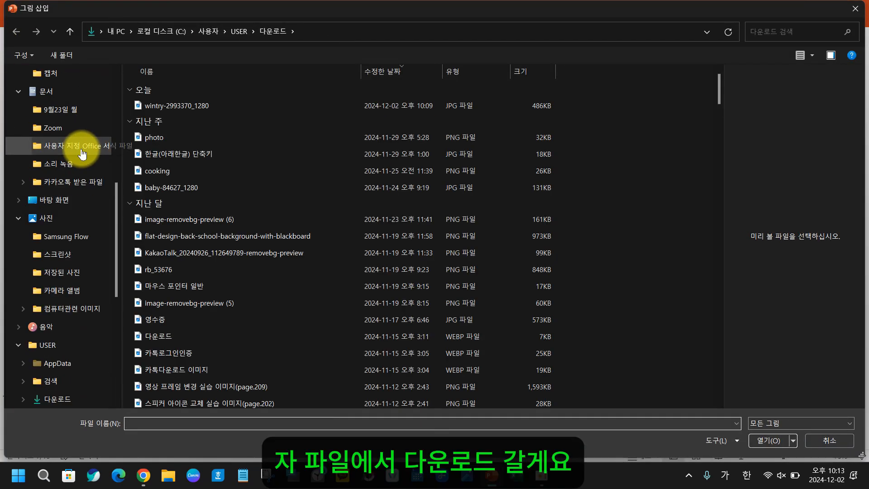
{"action": "left_click", "coordinate": [84, 123]}
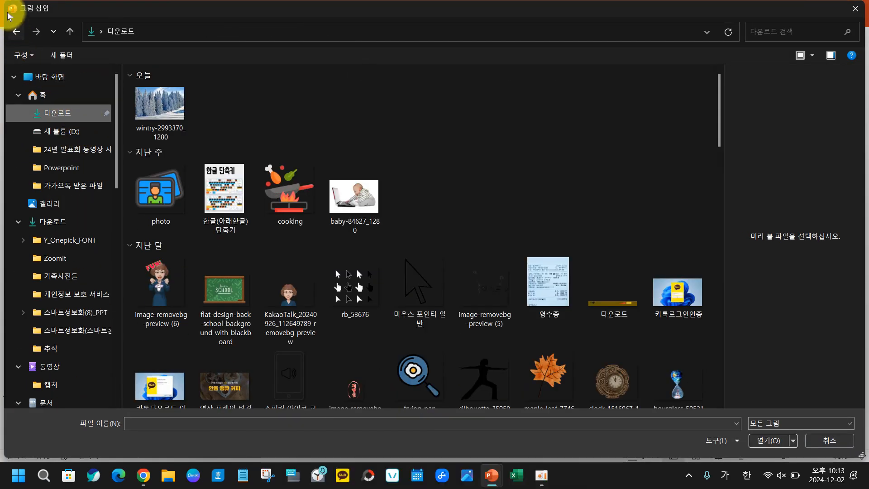
{"action": "scroll", "coordinate": [382, 74], "scroll_direction": "down", "scroll_amount": 8}
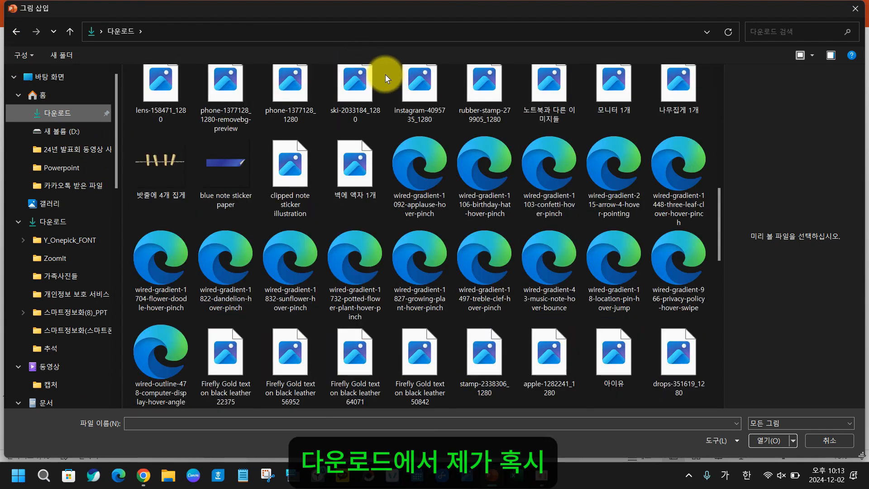
{"action": "scroll", "coordinate": [388, 77], "scroll_direction": "down", "scroll_amount": 5}
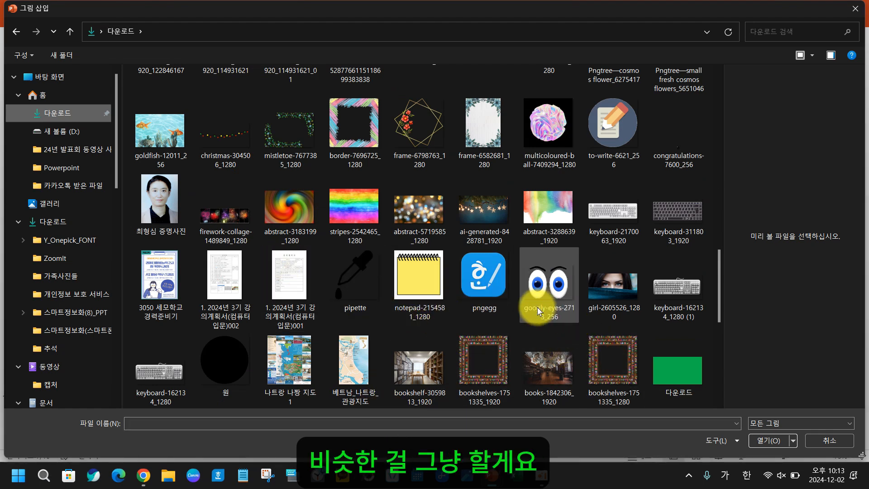
{"action": "left_click", "coordinate": [432, 221]}
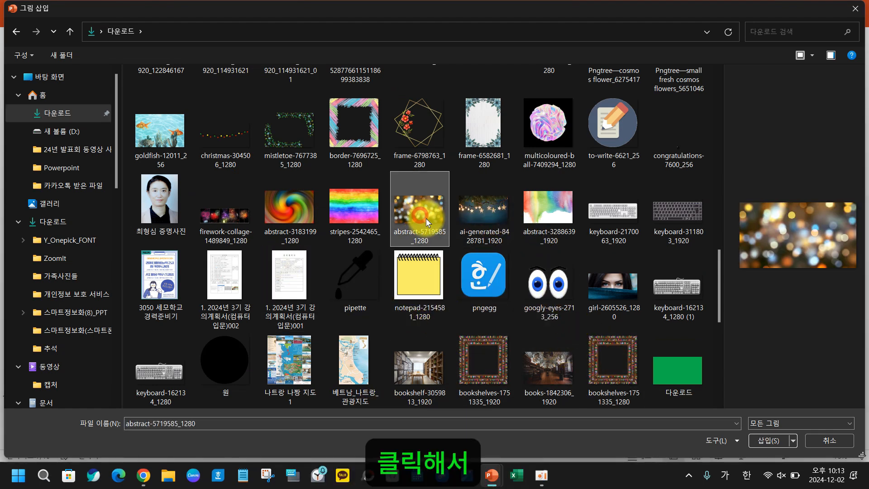
{"action": "left_click", "coordinate": [759, 438]}
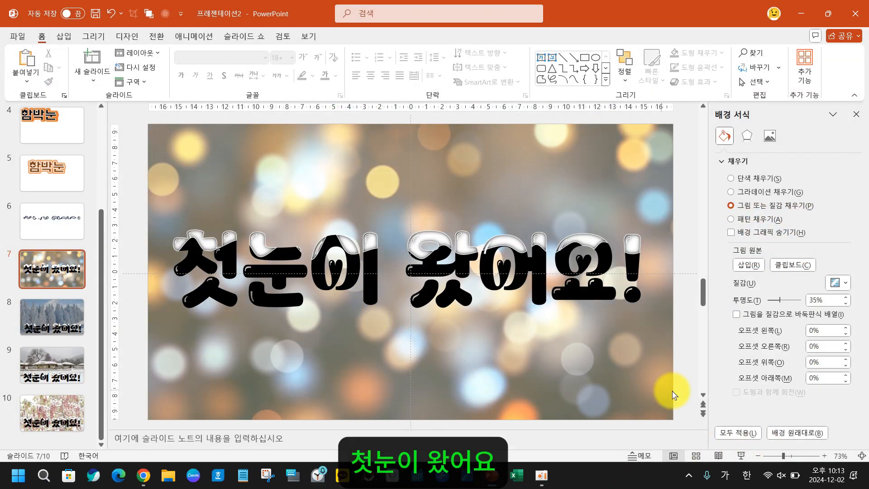
{"action": "left_click_drag", "start_coordinate": [780, 300], "coordinate": [800, 307]}
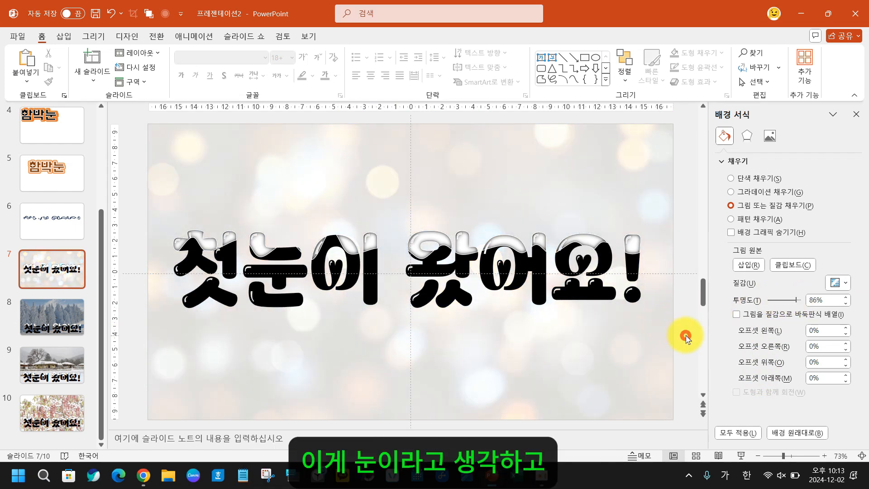
Move both layers of the 첫눈이 왔어요! lettering on slide 7 down to the lower part of the slide
{"action": "left_click_drag", "start_coordinate": [686, 338], "coordinate": [127, 177]}
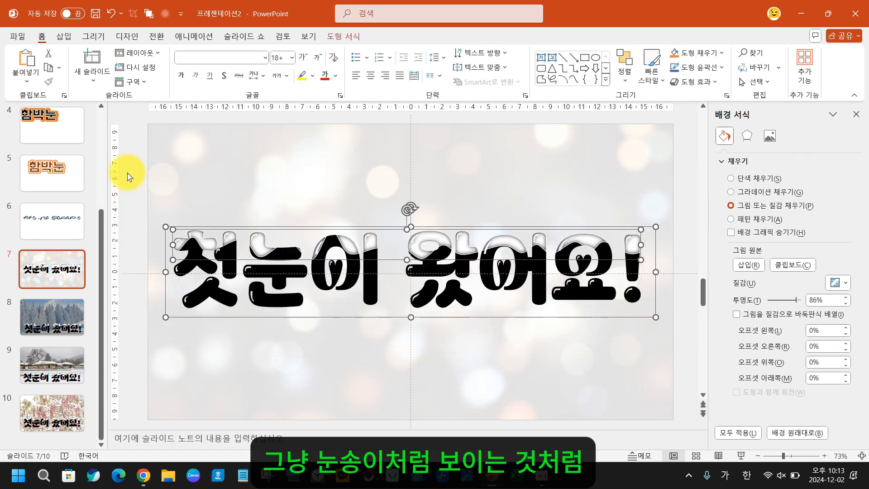
{"action": "left_click_drag", "start_coordinate": [589, 321], "coordinate": [586, 407]}
{"action": "left_click", "coordinate": [278, 226]}
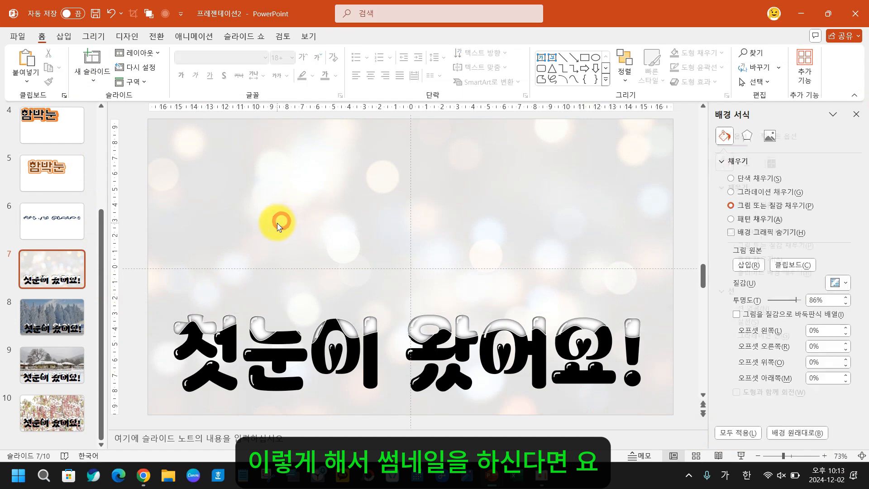